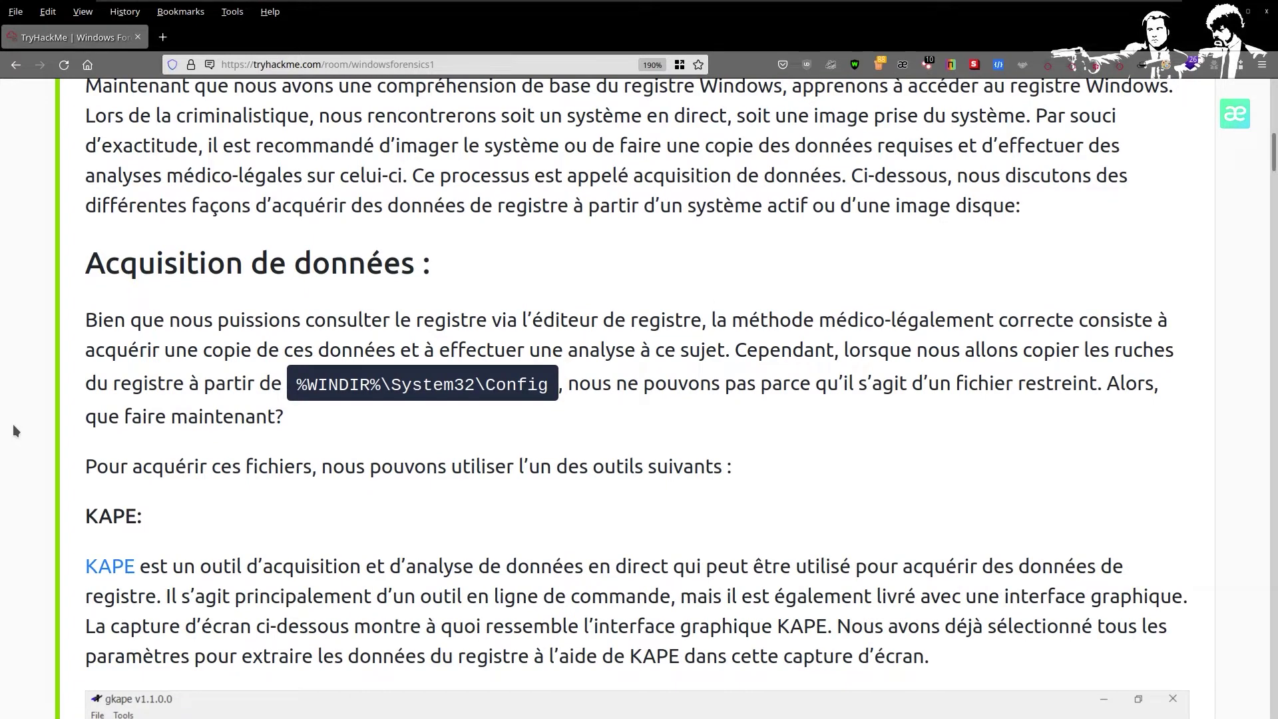
# - Read the registry data acquisition section, the KAPE description and its screenshot in the Windows Forensics room
pyautogui.scroll(-2, 13, 425)
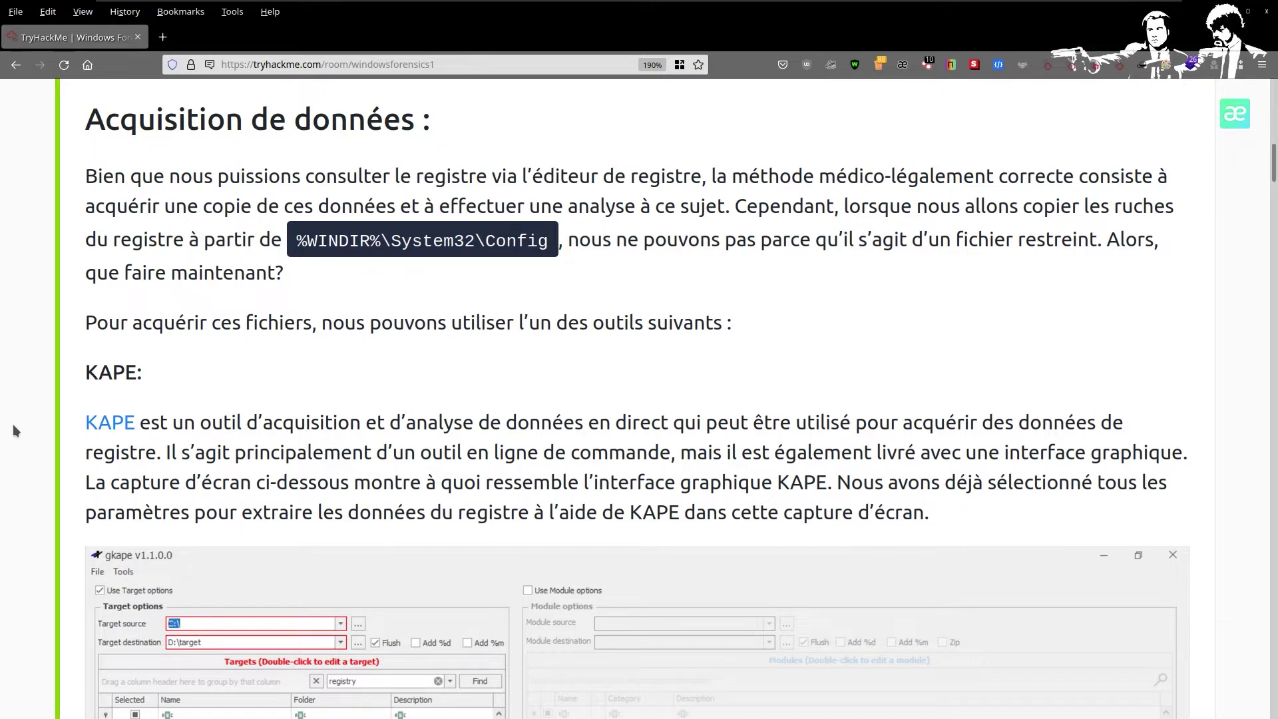
pyautogui.scroll(-3, 35, 422)
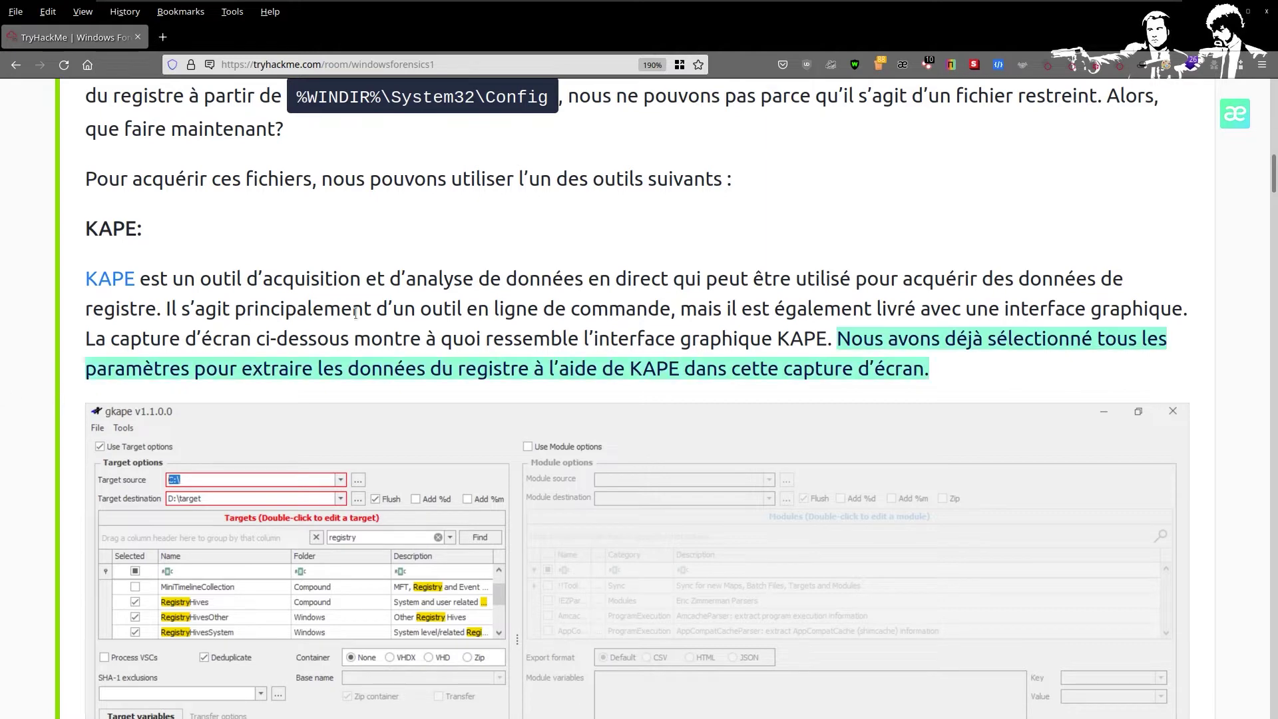
pyautogui.scroll(-3, 49, 234)
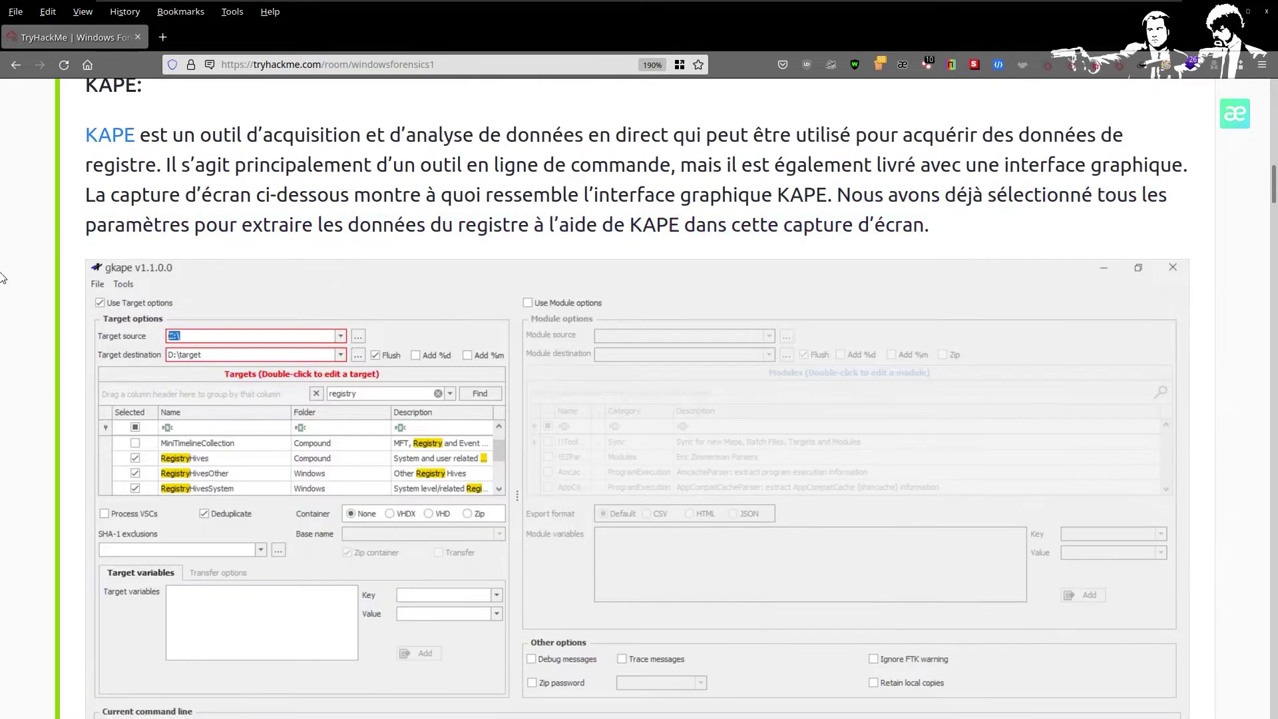
pyautogui.scroll(3, 22, 297)
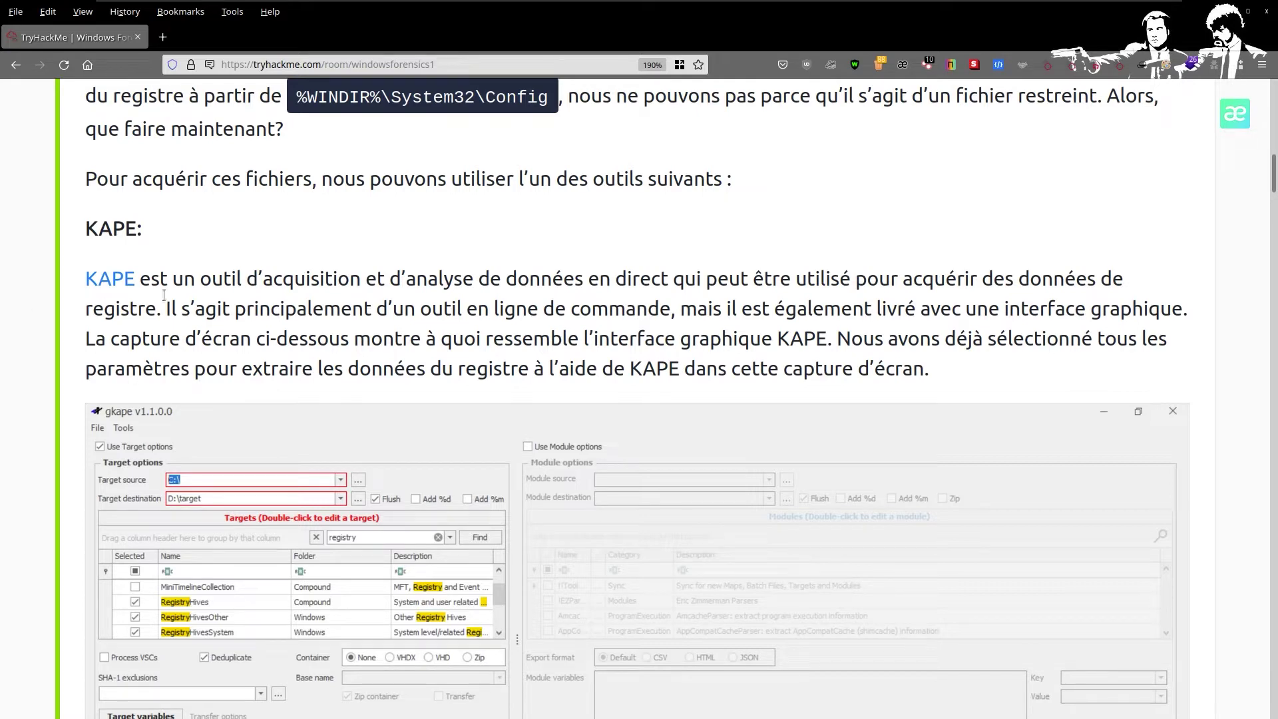
pyautogui.moveTo(405, 305)
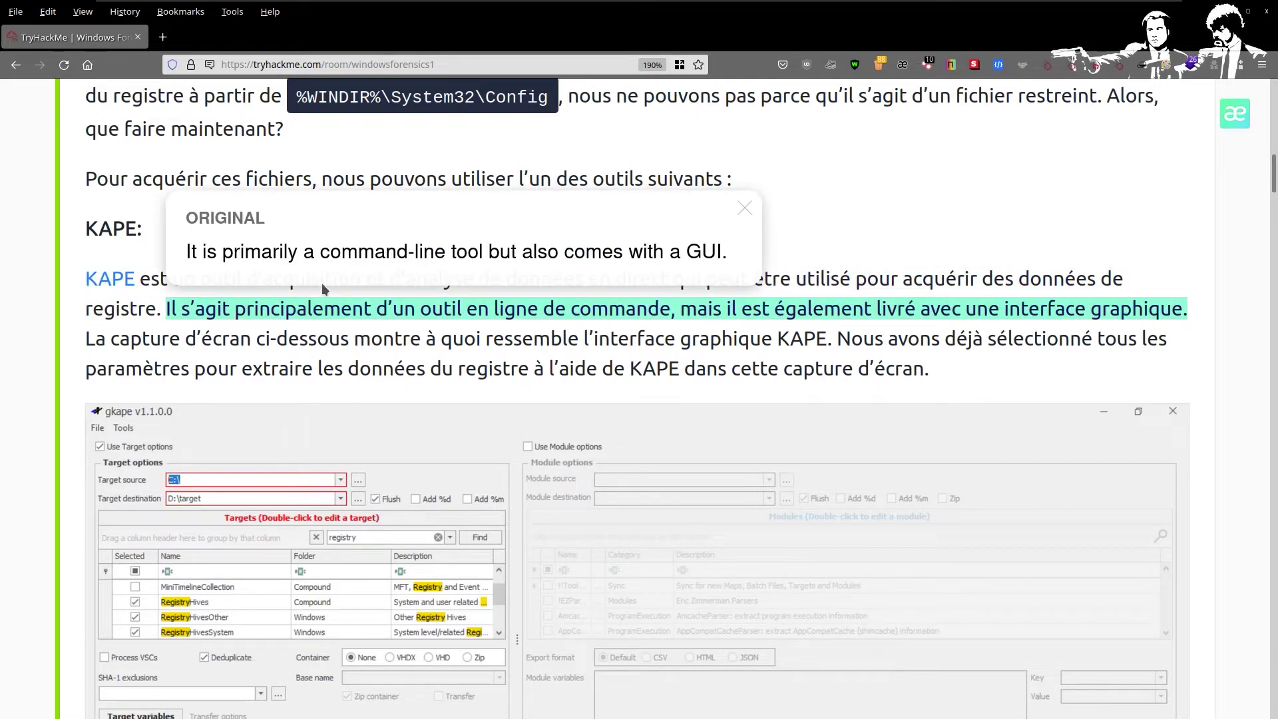
pyautogui.scroll(-2, 322, 282)
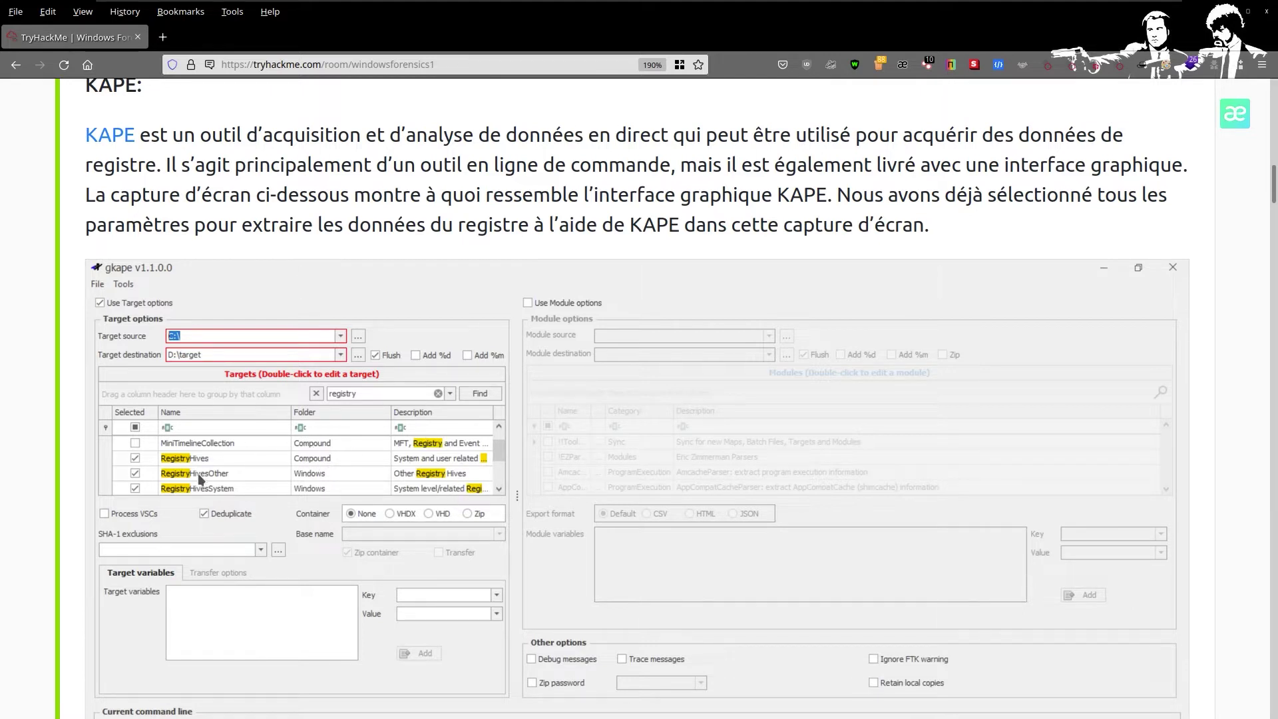
pyautogui.scroll(-2, 105, 467)
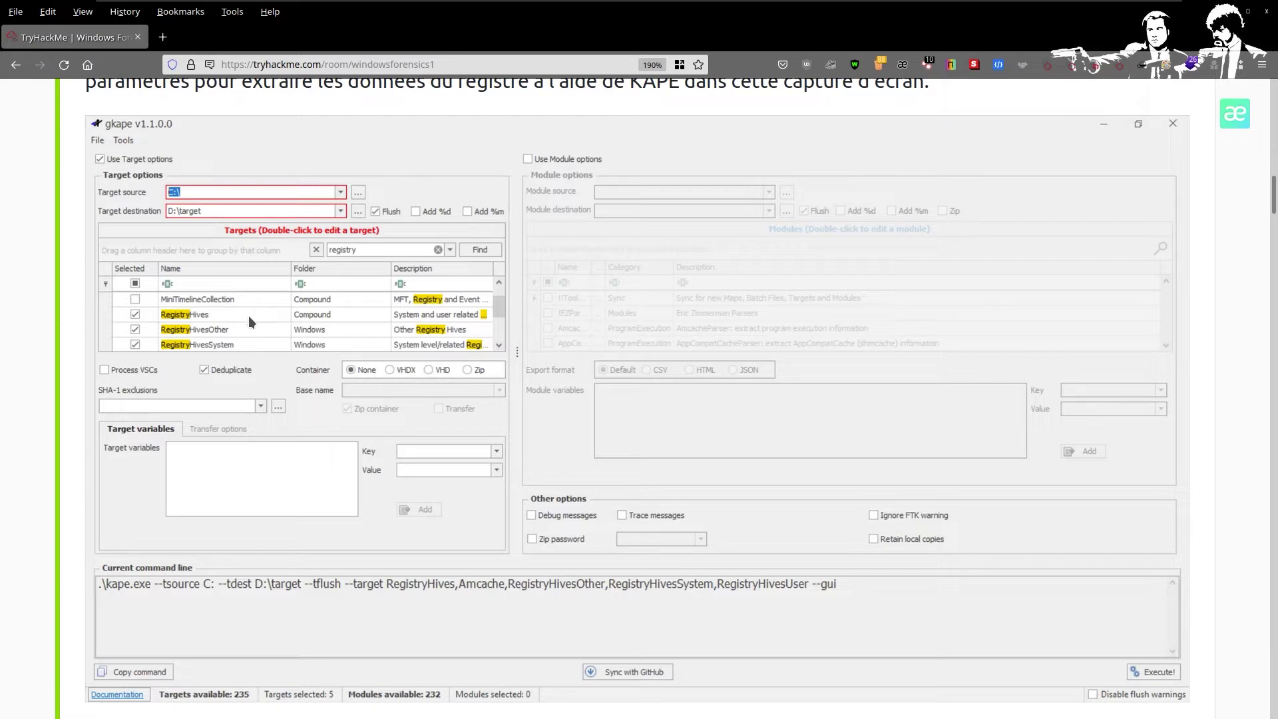
pyautogui.scroll(-2, 249, 315)
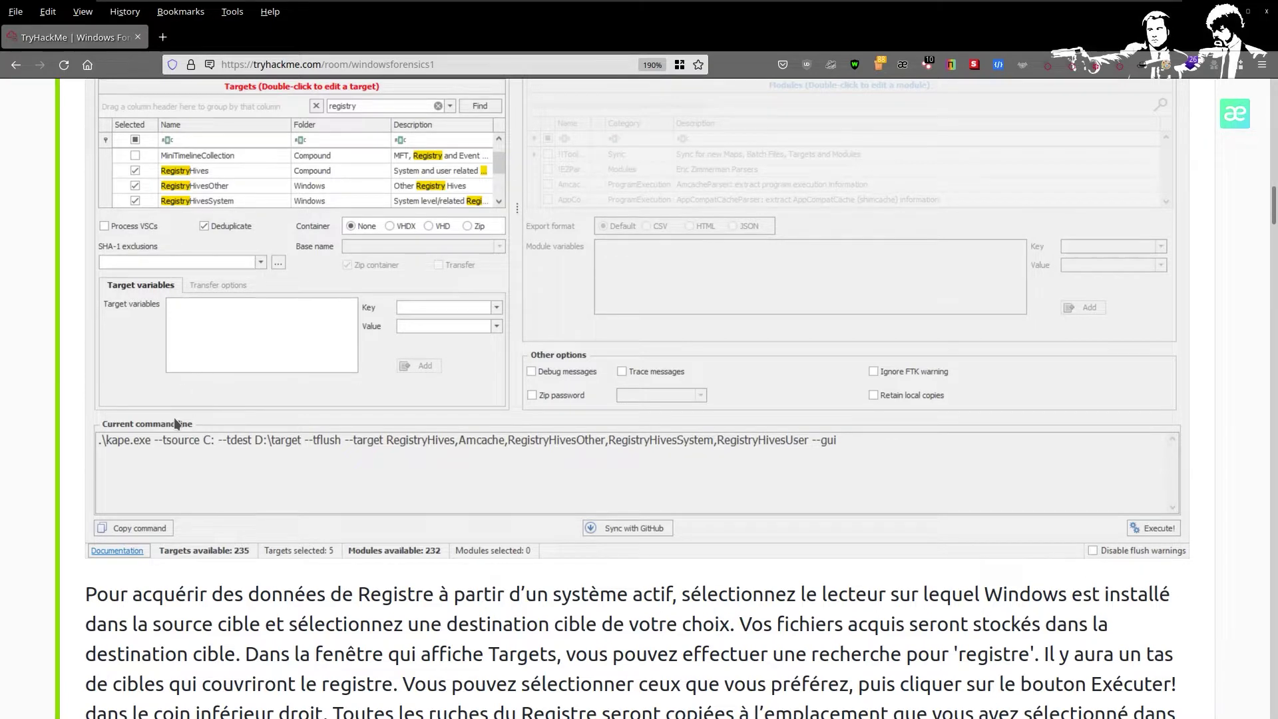
pyautogui.scroll(-2, 174, 416)
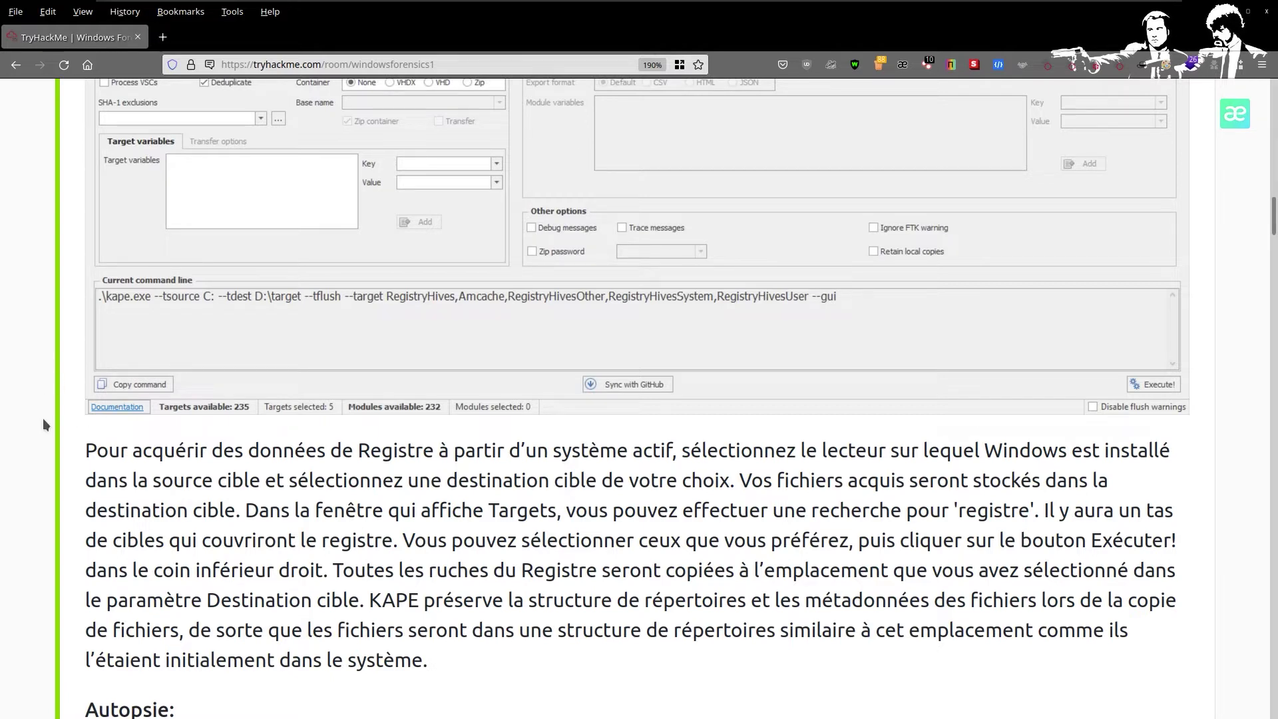
pyautogui.scroll(-2, 44, 424)
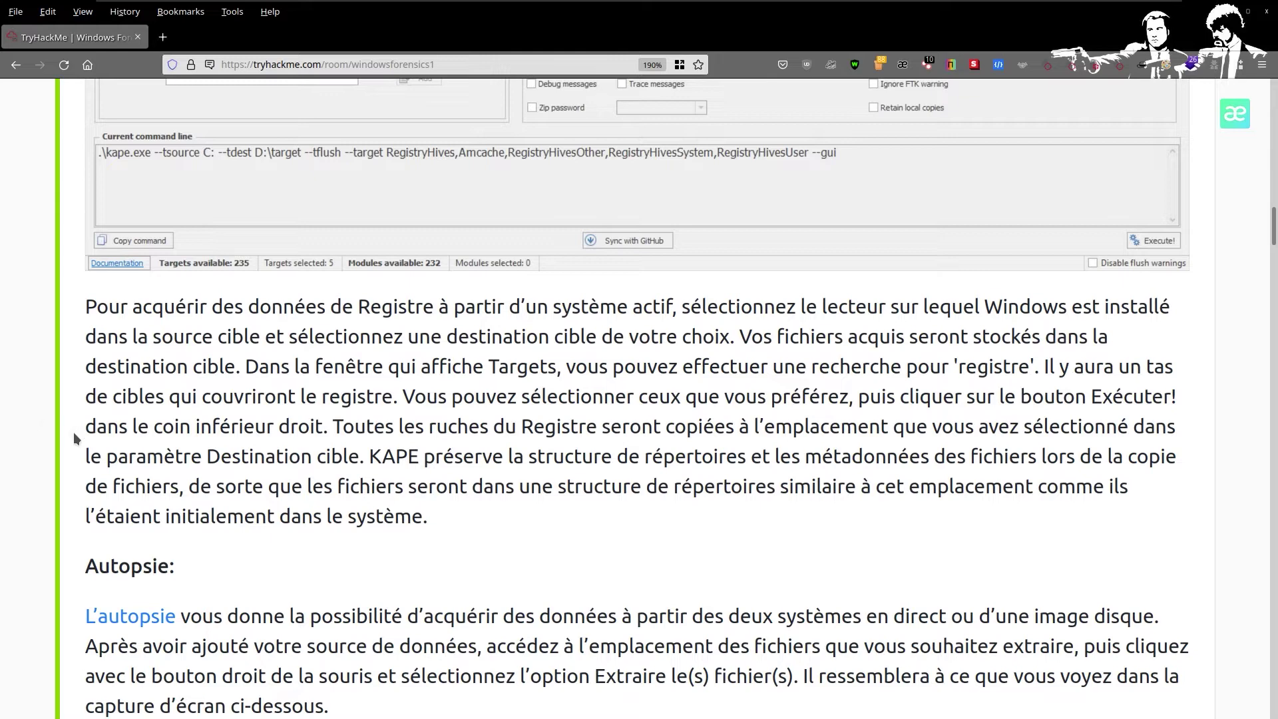
# - Compare the target options in the KAPE screenshot with the paragraph explaining how to acquire registry data from a live system
pyautogui.scroll(6, 78, 433)
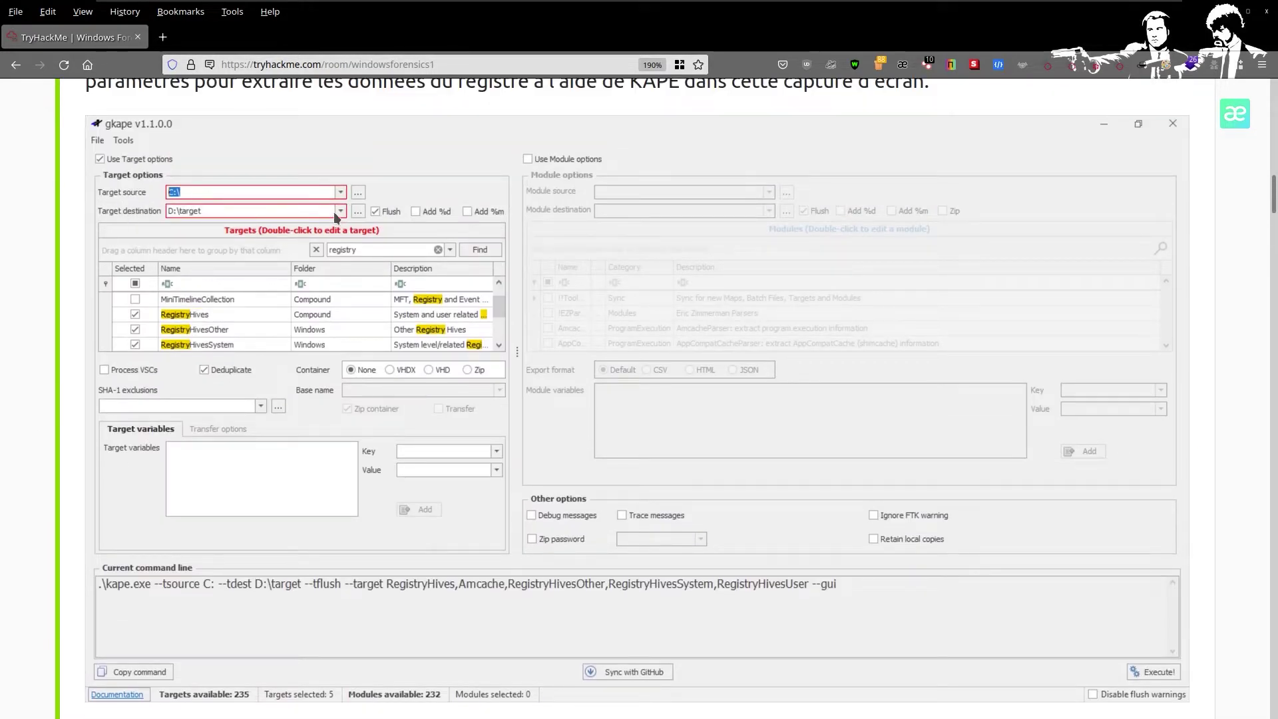
pyautogui.scroll(-6, 45, 483)
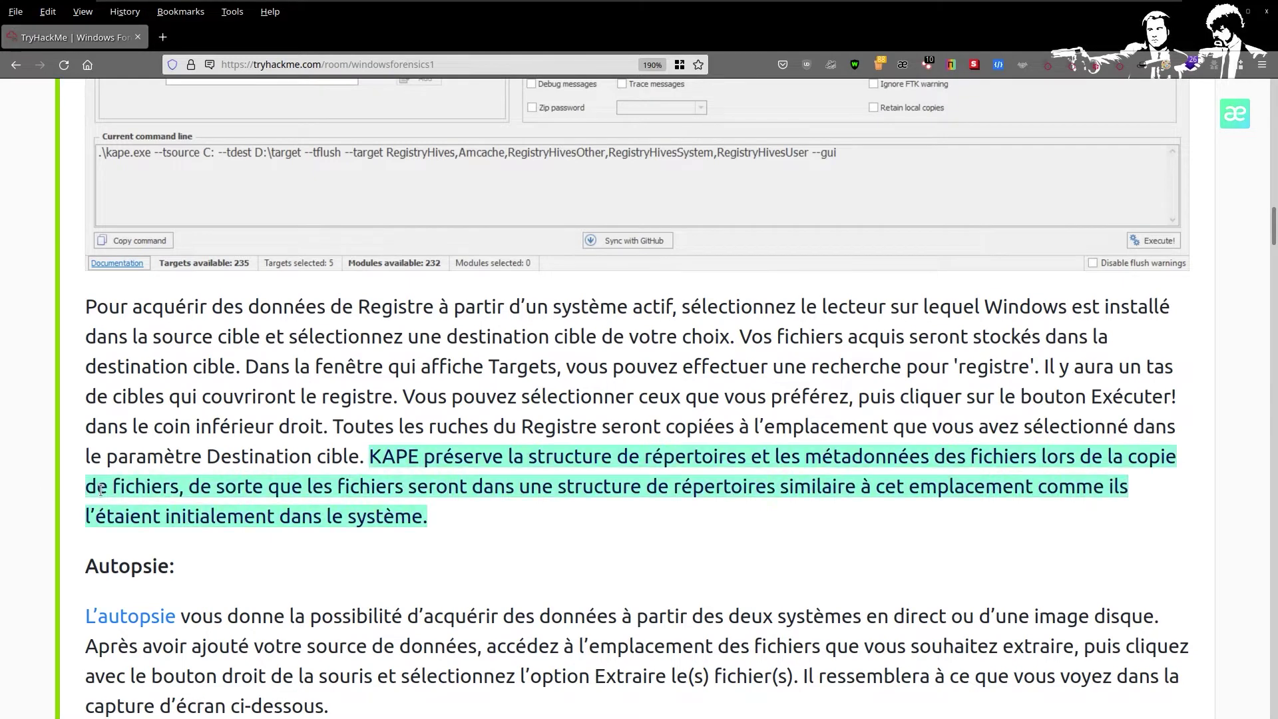
pyautogui.scroll(6, 100, 490)
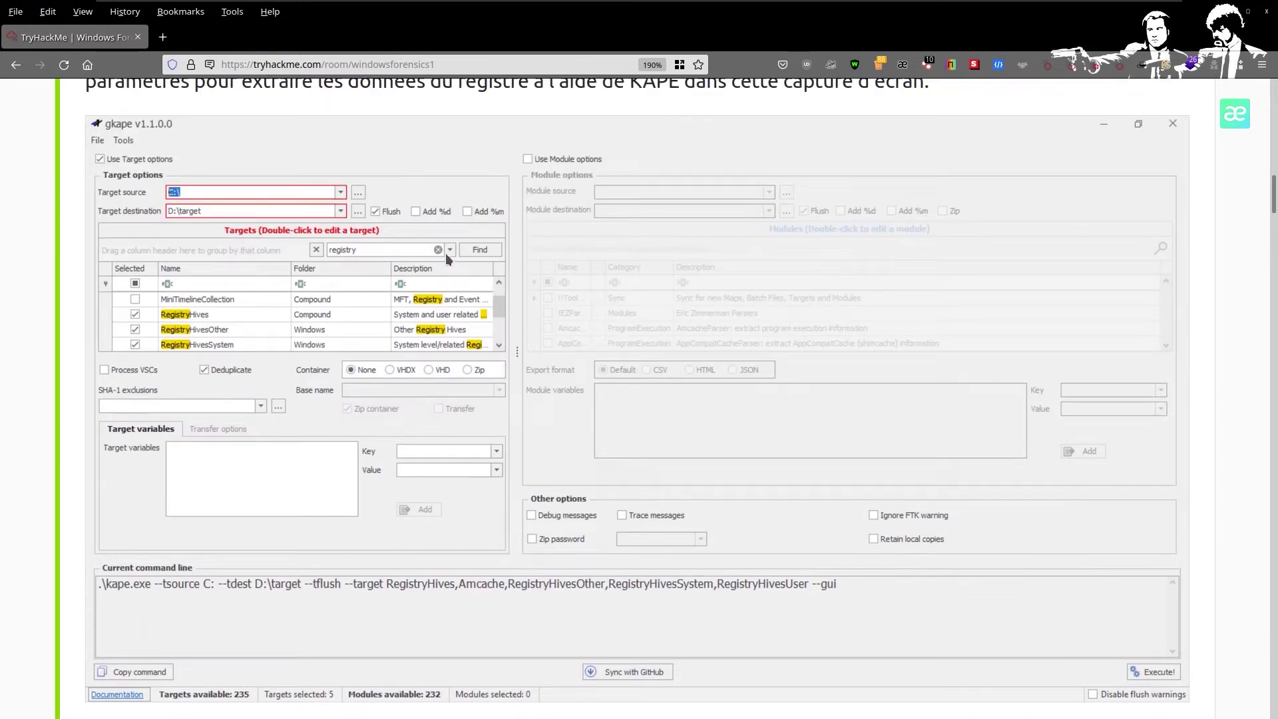
pyautogui.scroll(-6, 165, 544)
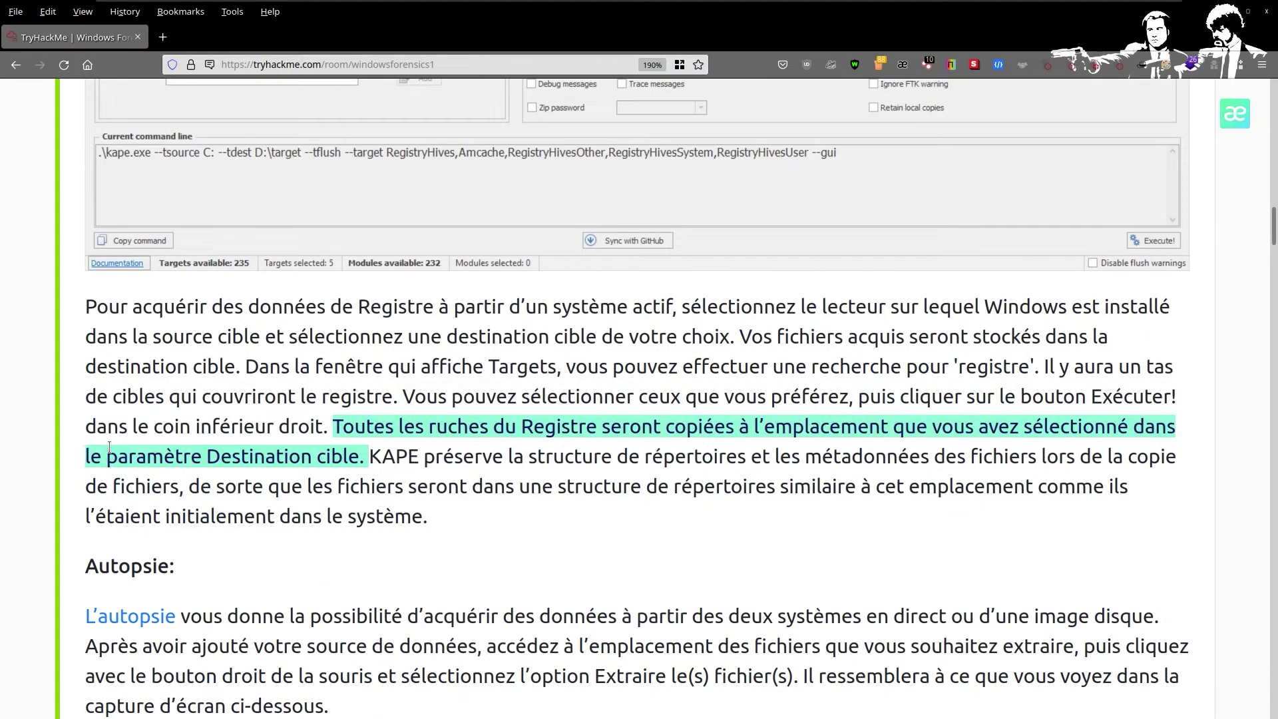
pyautogui.moveTo(109, 447)
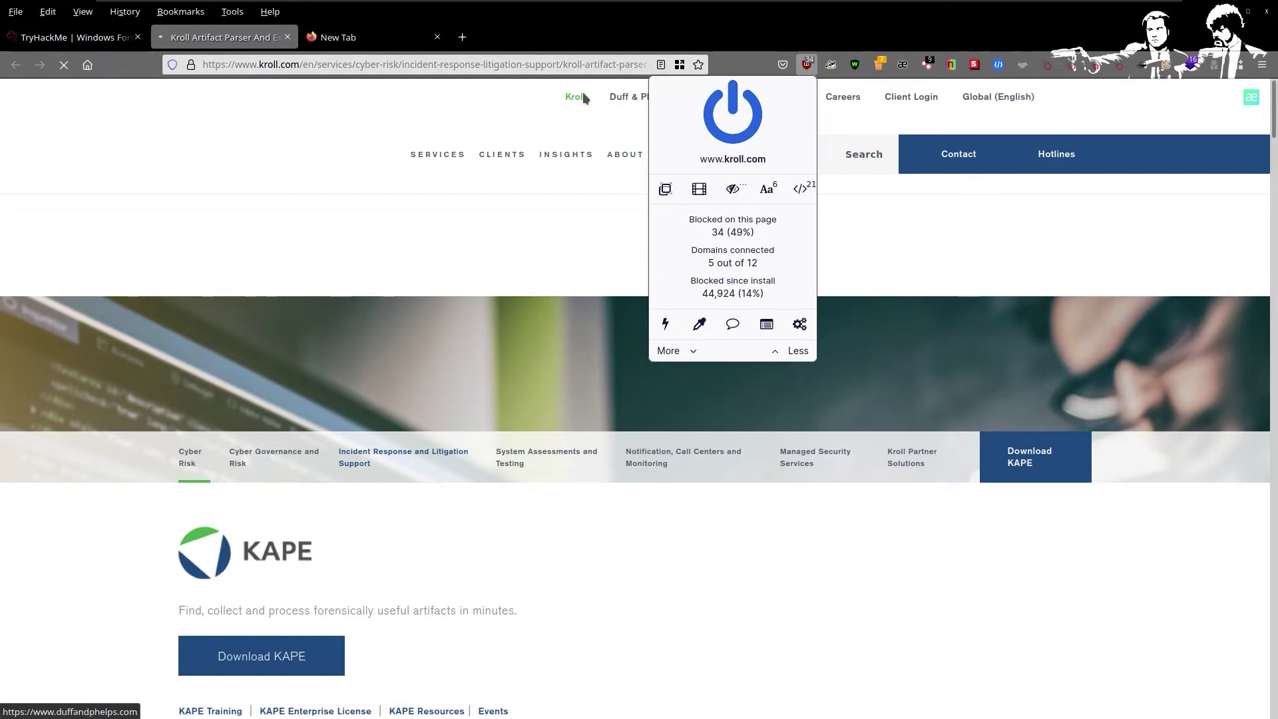
# - Dismiss the content blocker popup on Kroll's KAPE page, highlight the tagline and go to the Download KAPE form
pyautogui.click(800, 542)
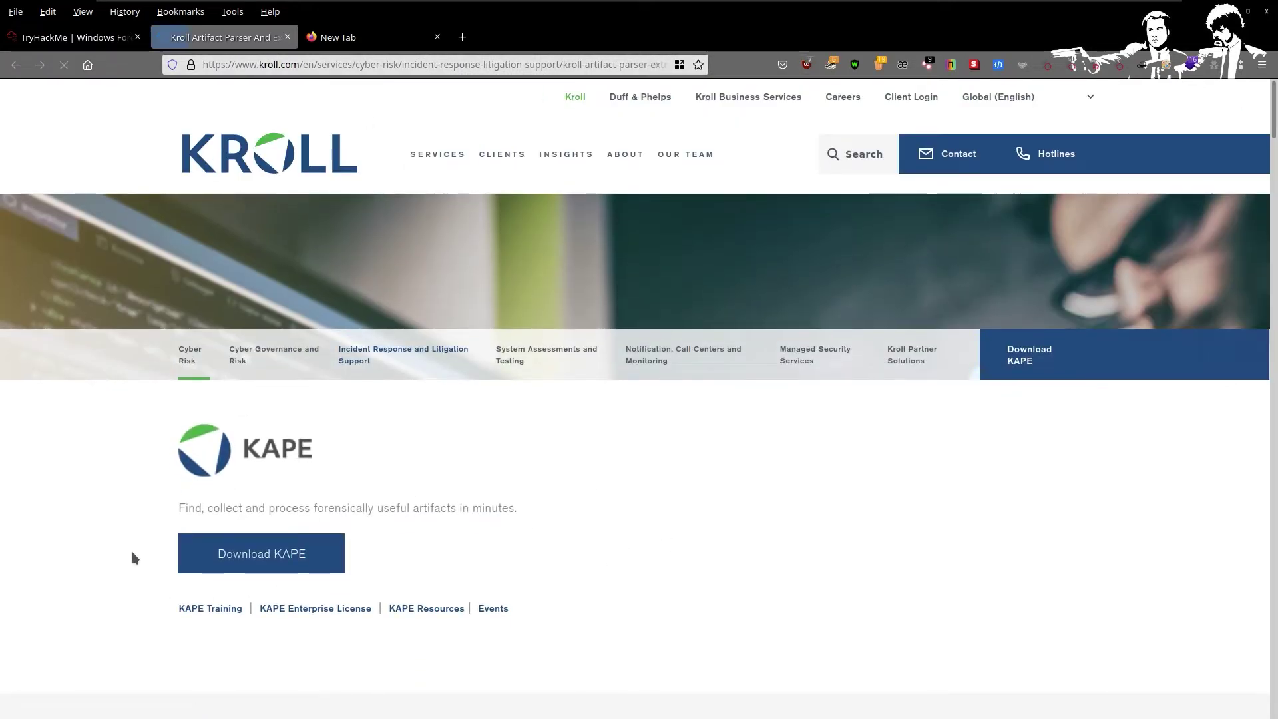
pyautogui.moveTo(524, 517); pyautogui.dragTo(70, 497)
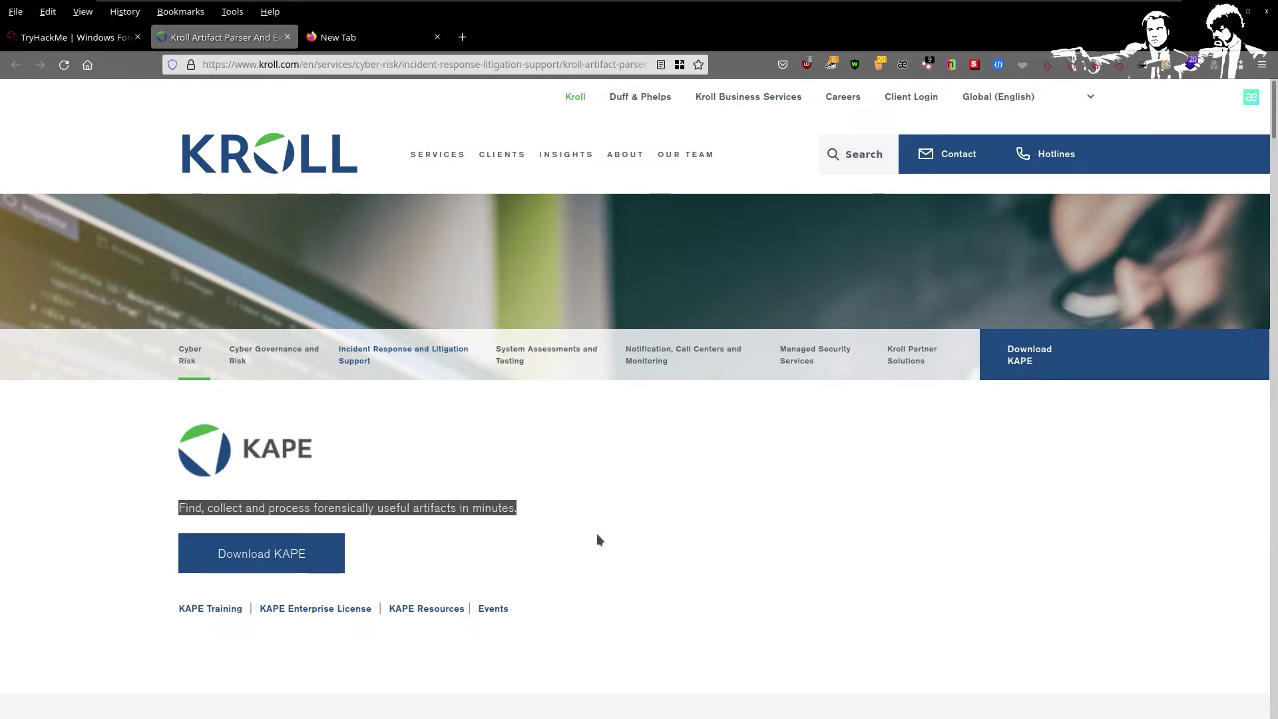
pyautogui.click(1034, 364)
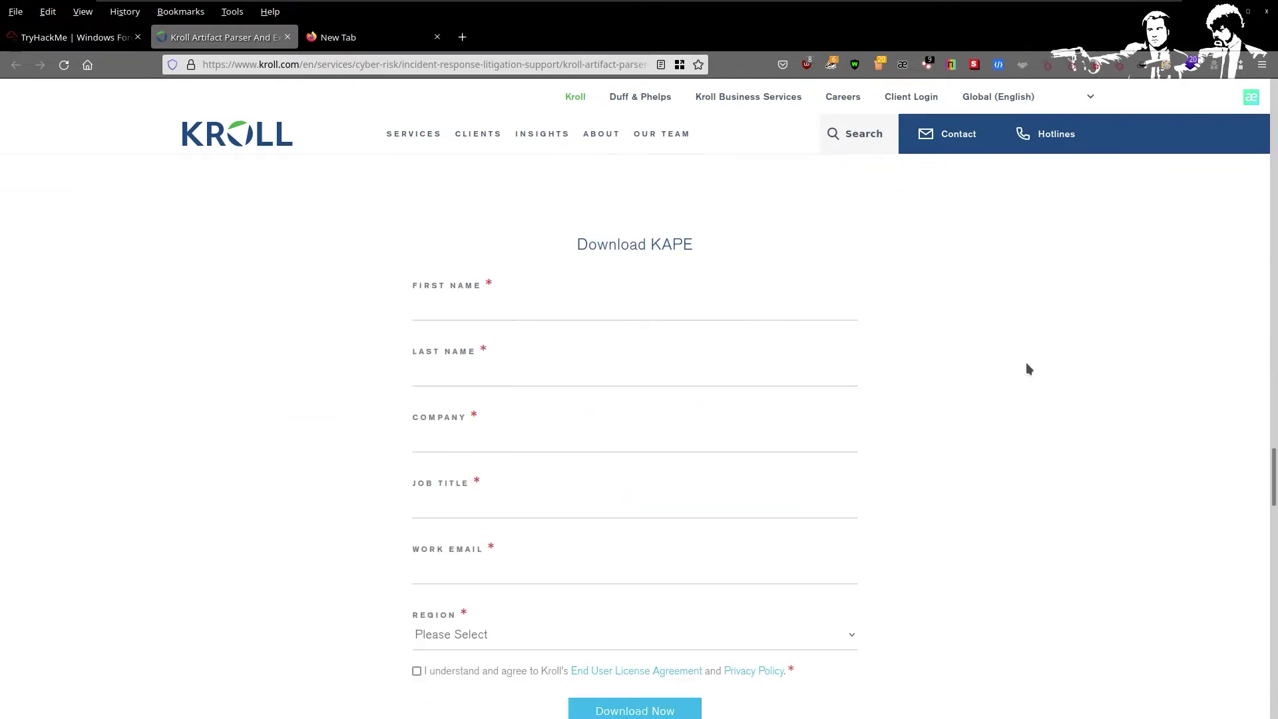
# - Accept the End User License Agreement and Privacy Policy in the KAPE download form
pyautogui.click(553, 280)
pyautogui.scroll(-5, 633, 474)
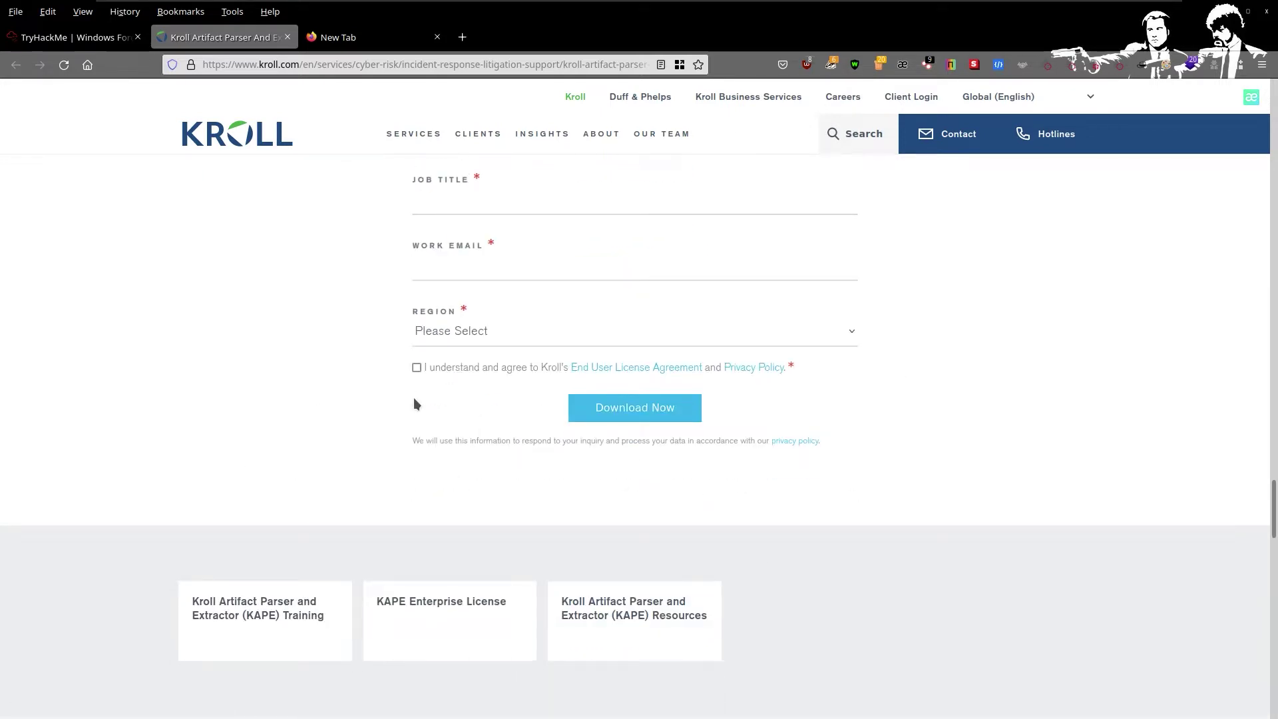
pyautogui.click(417, 370)
pyautogui.scroll(3, 463, 318)
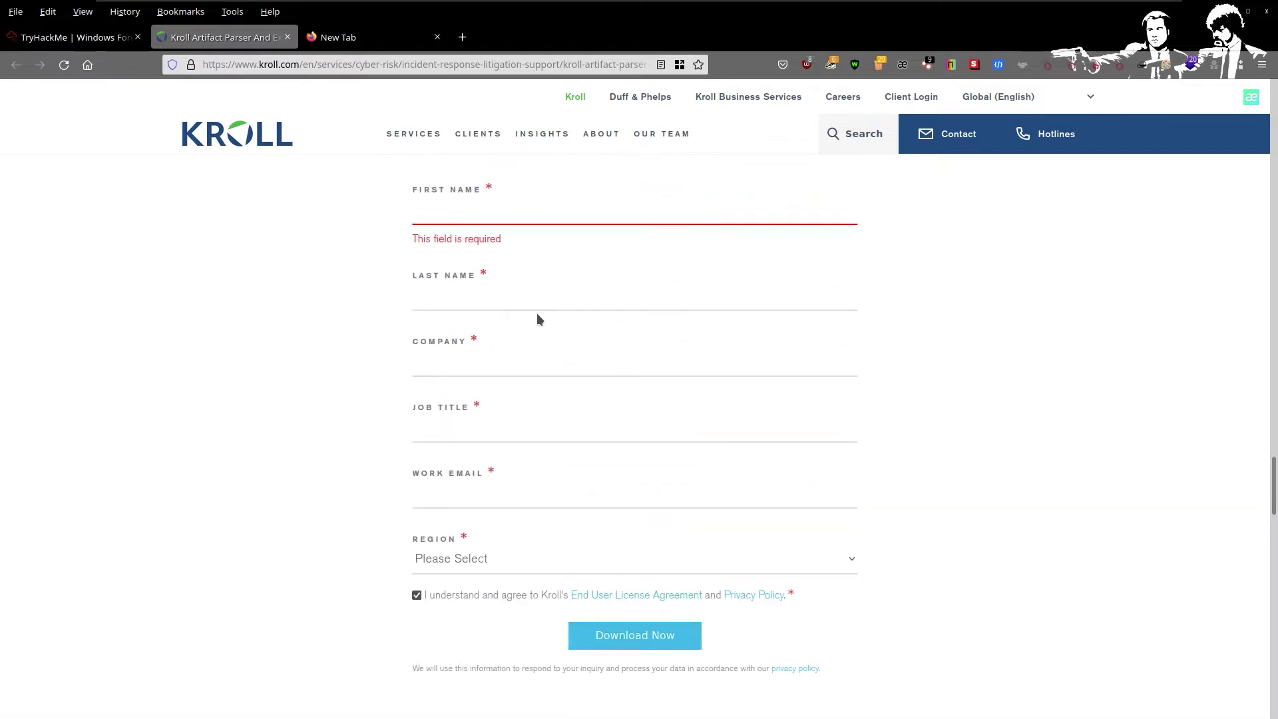
# - Examine the required fields of the KAPE download form and the KAPE usage permissions above it
pyautogui.click(579, 561)
pyautogui.click(338, 541)
pyautogui.click(421, 499)
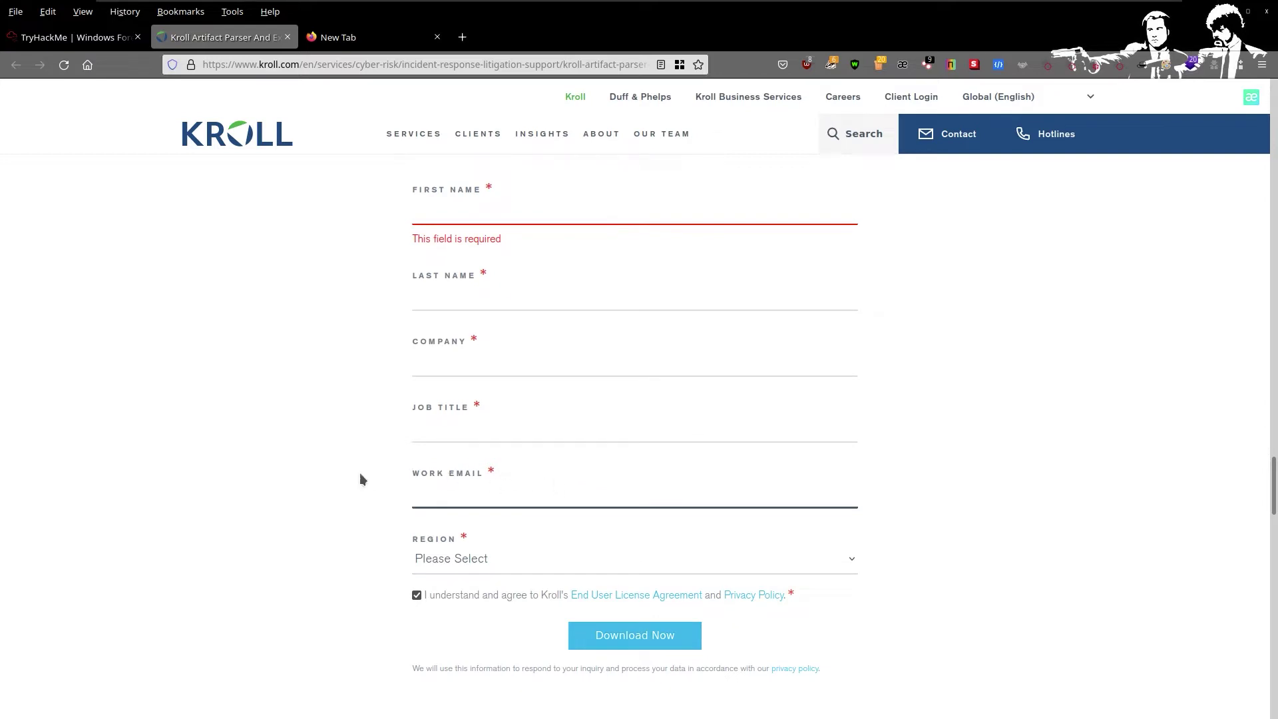
pyautogui.scroll(-2, 443, 486)
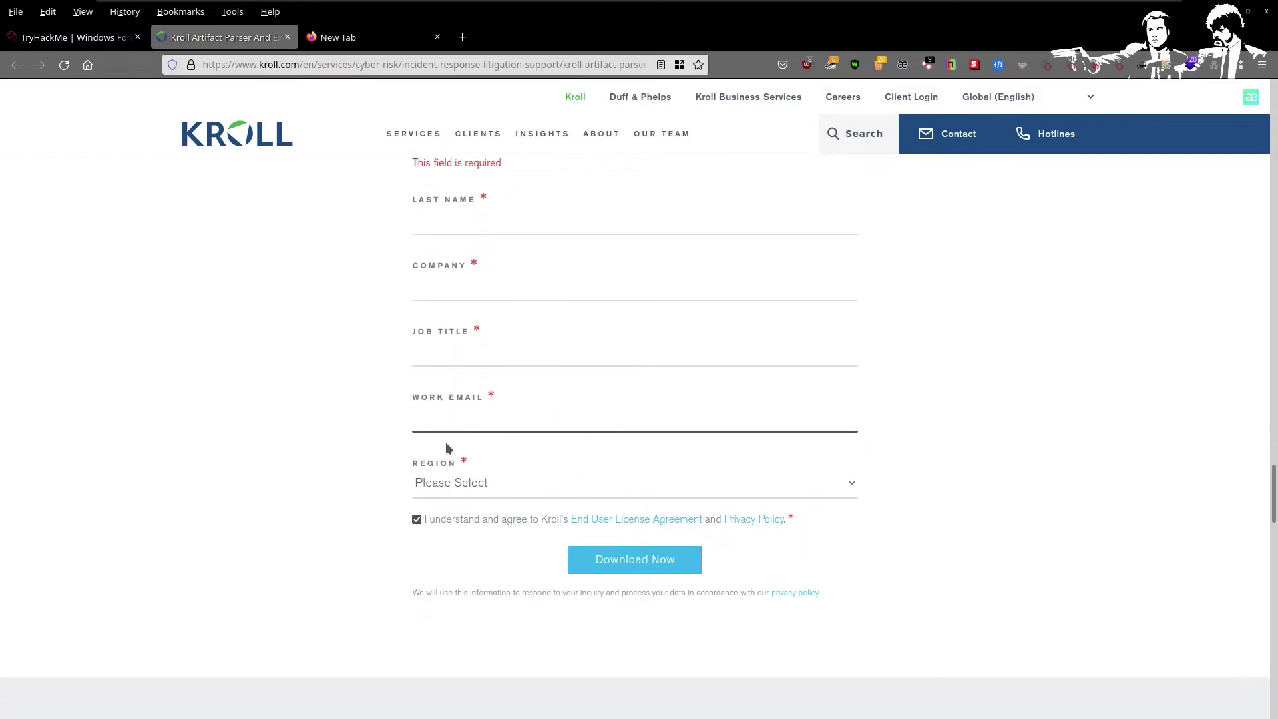
pyautogui.scroll(2, 499, 432)
pyautogui.scroll(1, 579, 439)
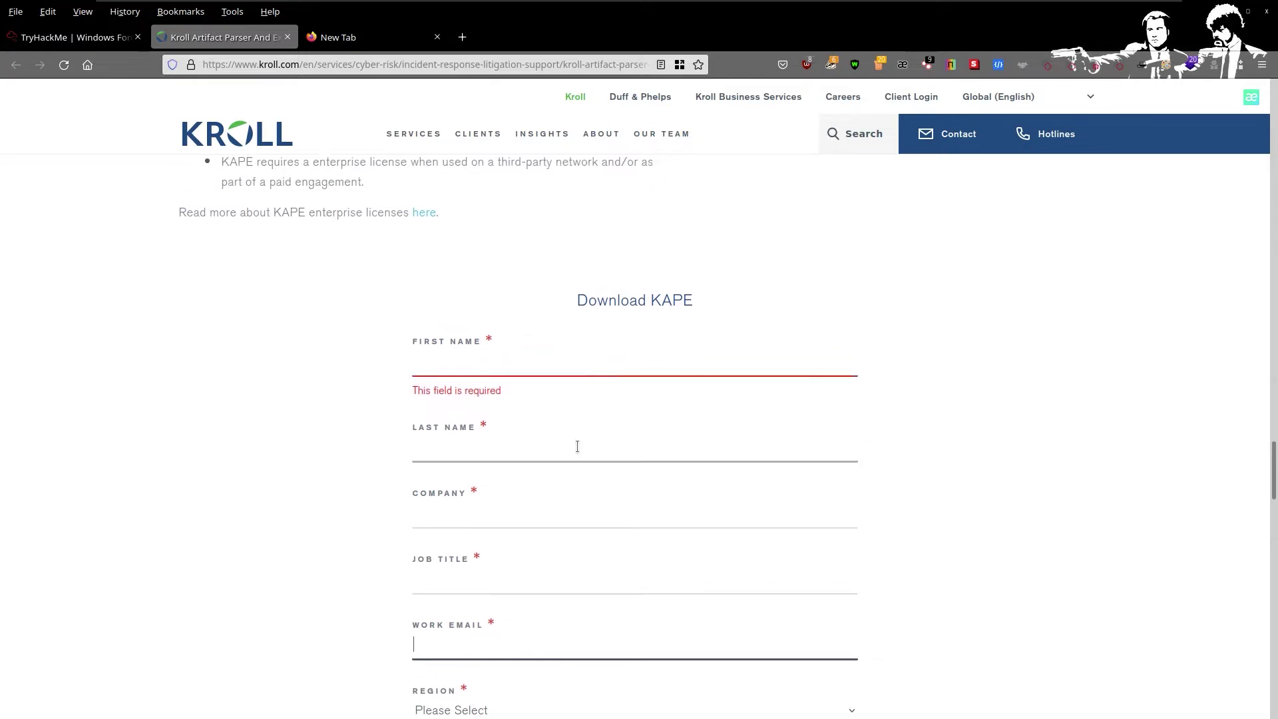
pyautogui.scroll(3, 521, 351)
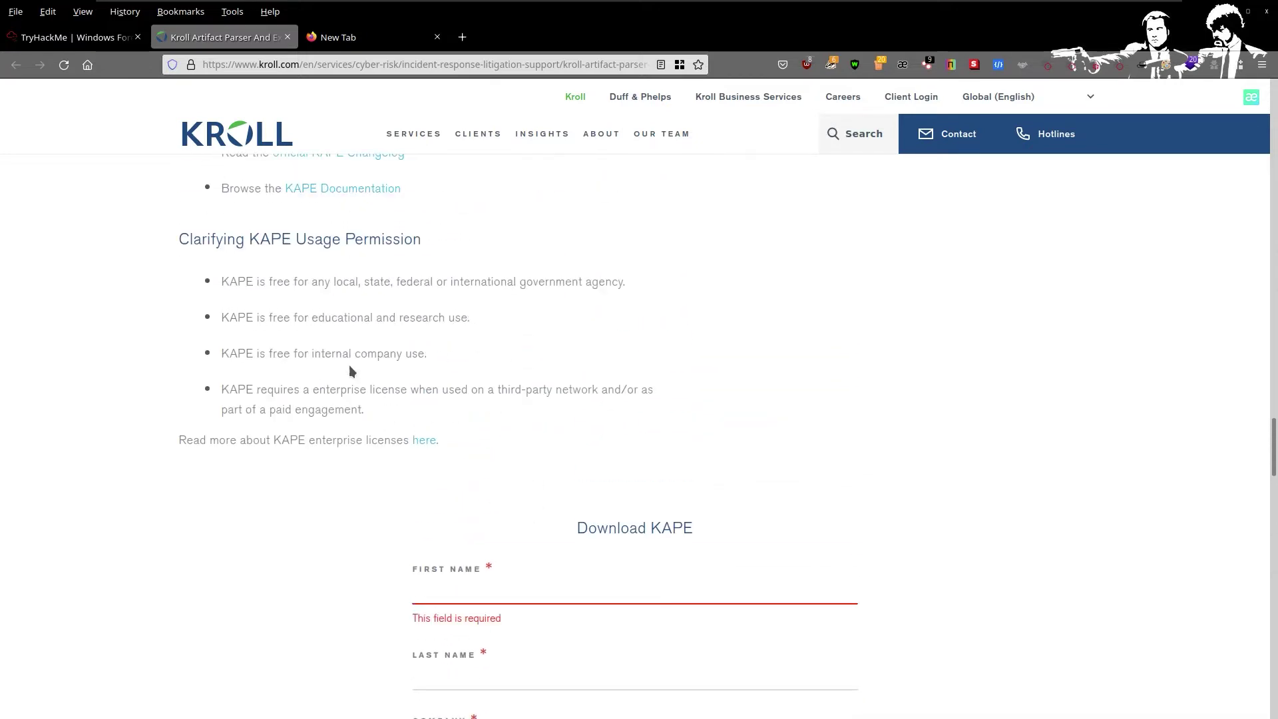
pyautogui.scroll(-8, 590, 378)
pyautogui.scroll(2, 453, 416)
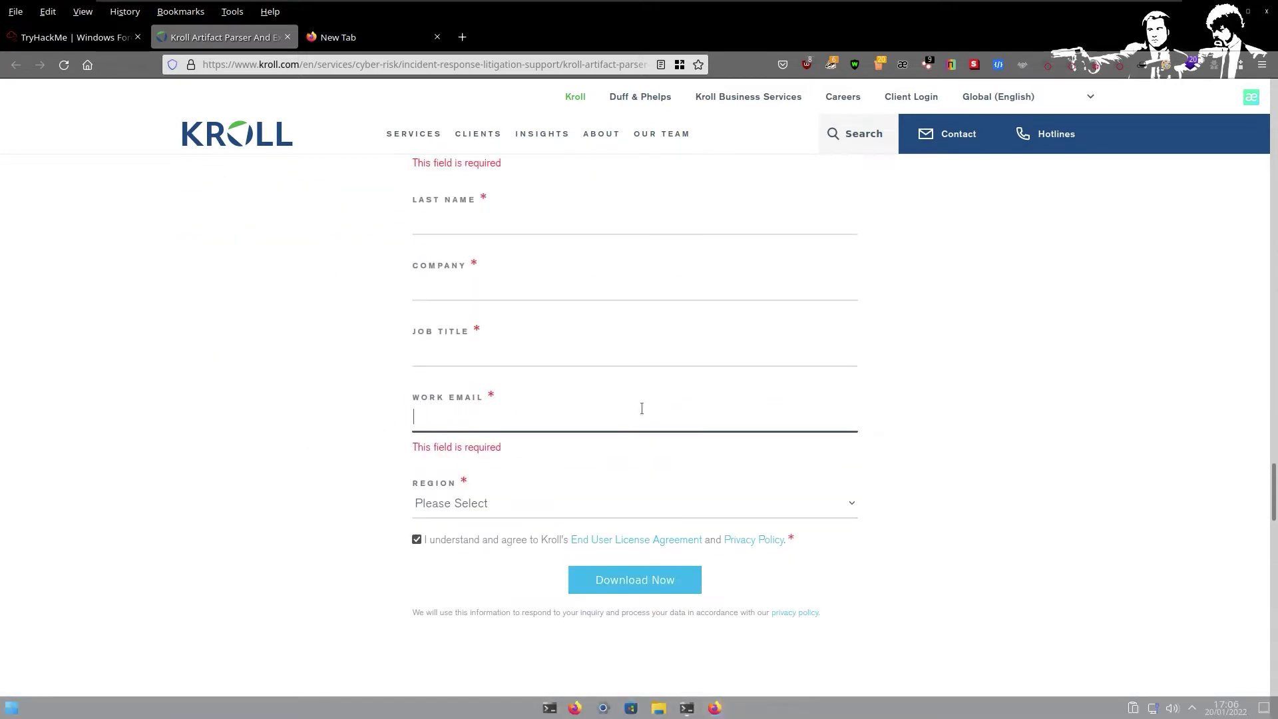
pyautogui.click(499, 337)
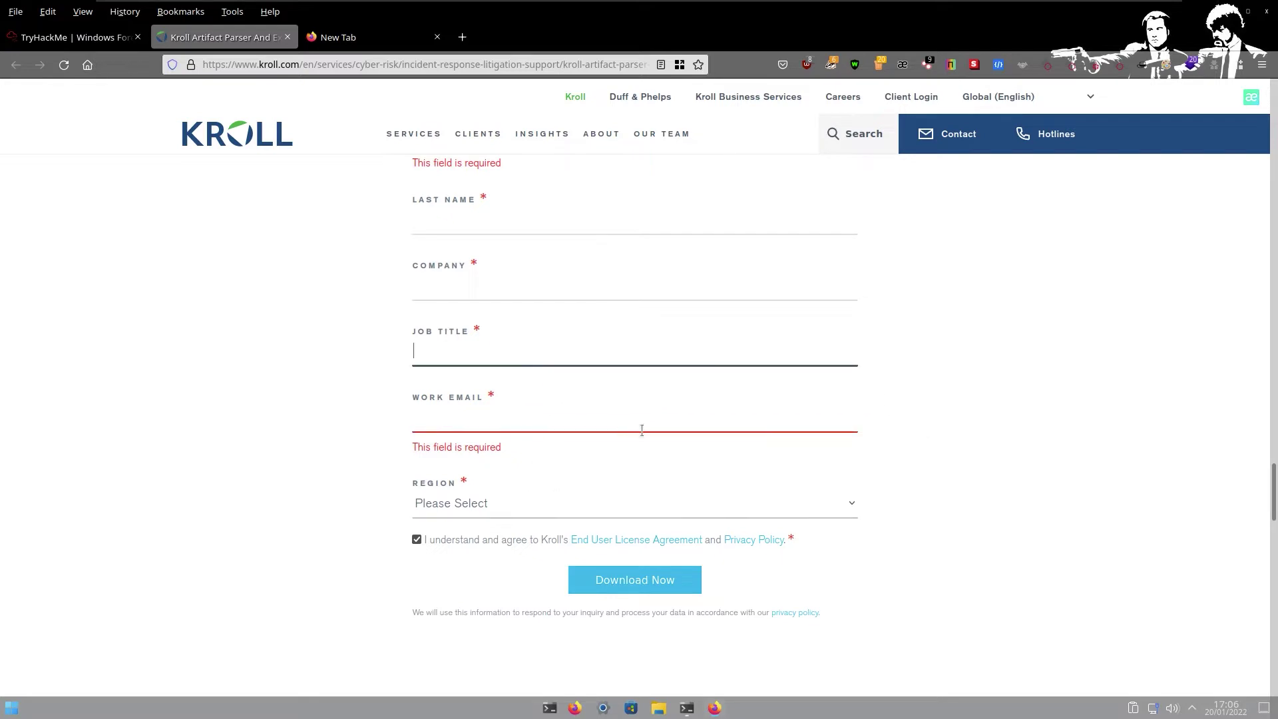
pyautogui.scroll(-4, 403, 406)
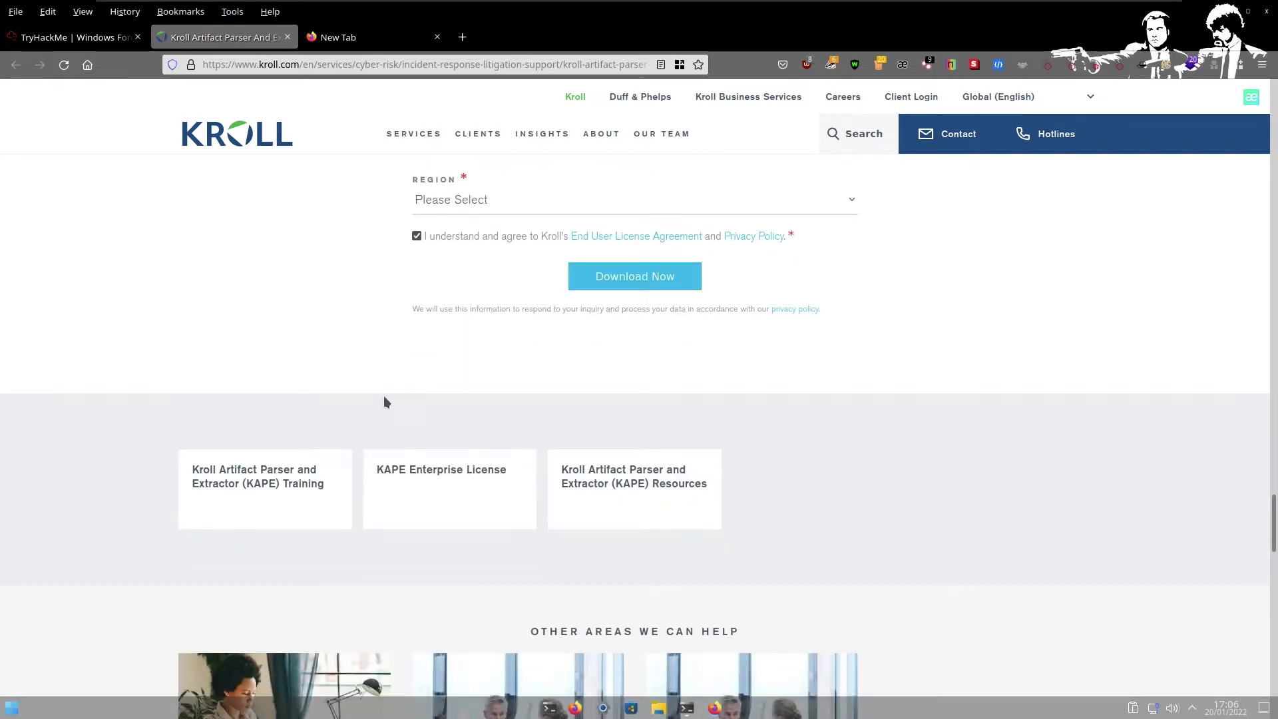
pyautogui.scroll(3, 328, 282)
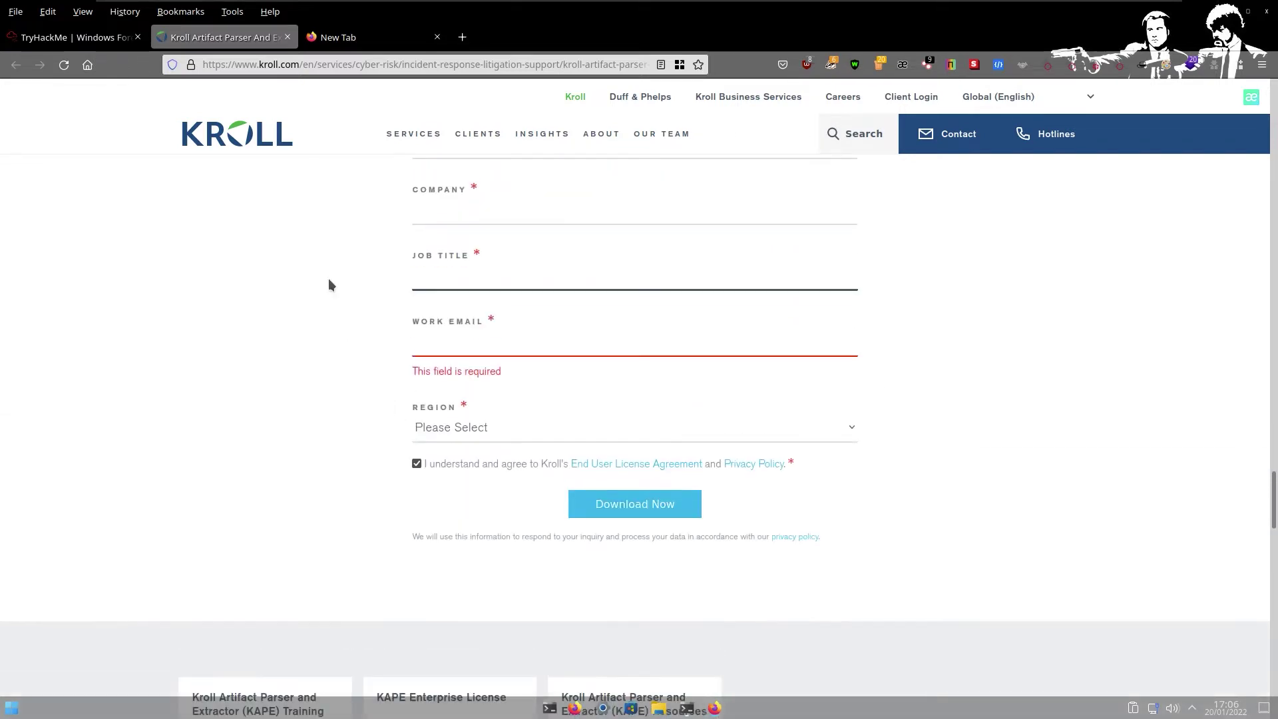
# - Return to the TryHackMe room and read on to the Autopsy section and its screenshot
pyautogui.click(78, 39)
pyautogui.moveTo(255, 461)
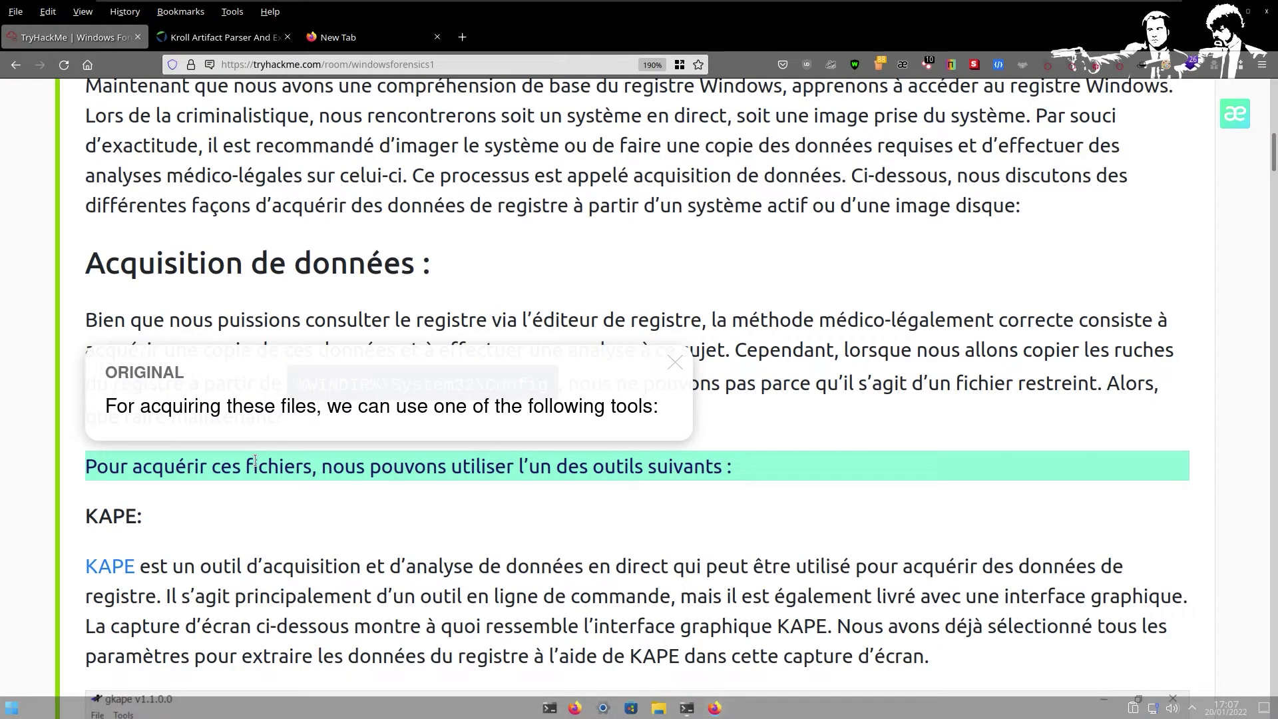
pyautogui.scroll(-6, 255, 461)
pyautogui.scroll(-7, 521, 449)
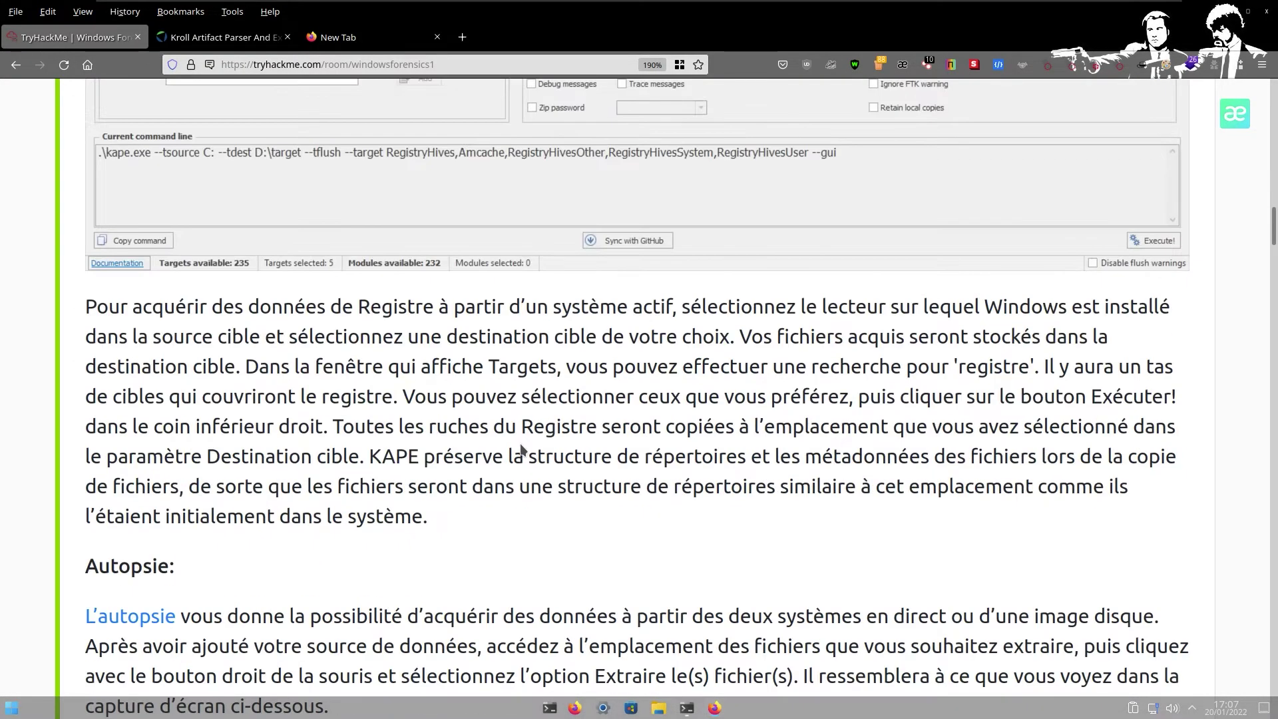
pyautogui.scroll(-4, 521, 449)
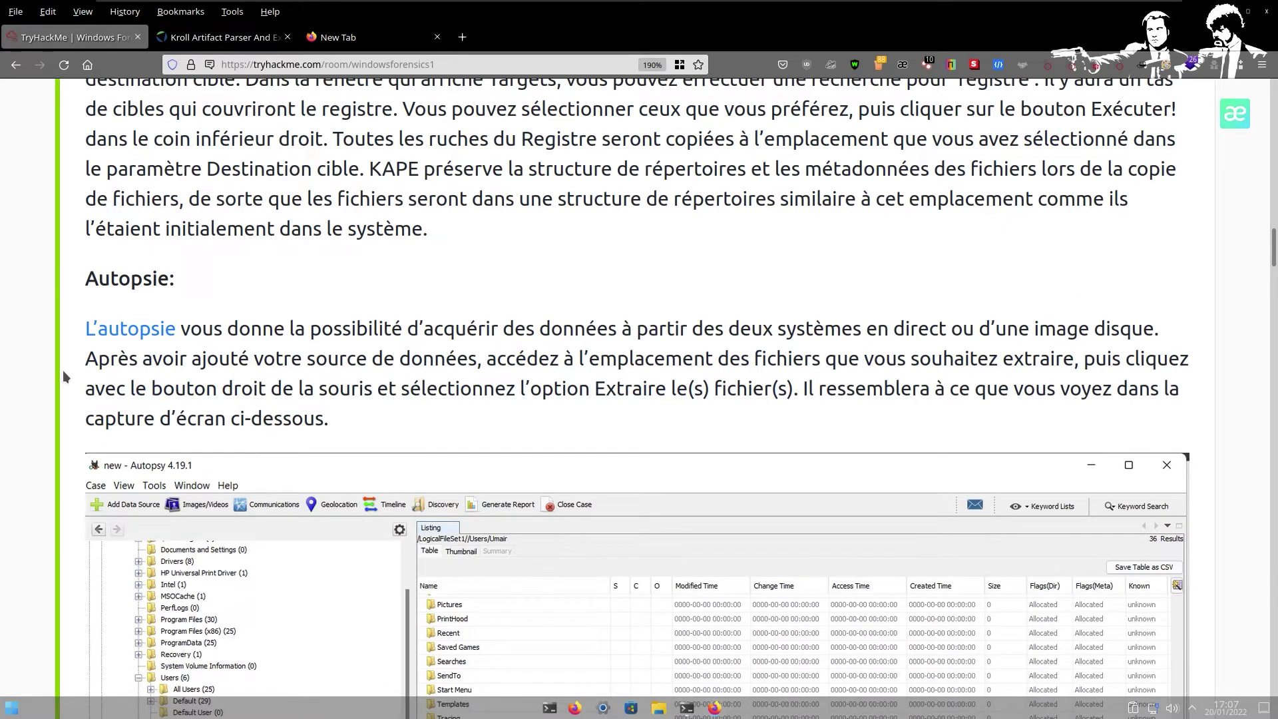
pyautogui.scroll(-2, 63, 370)
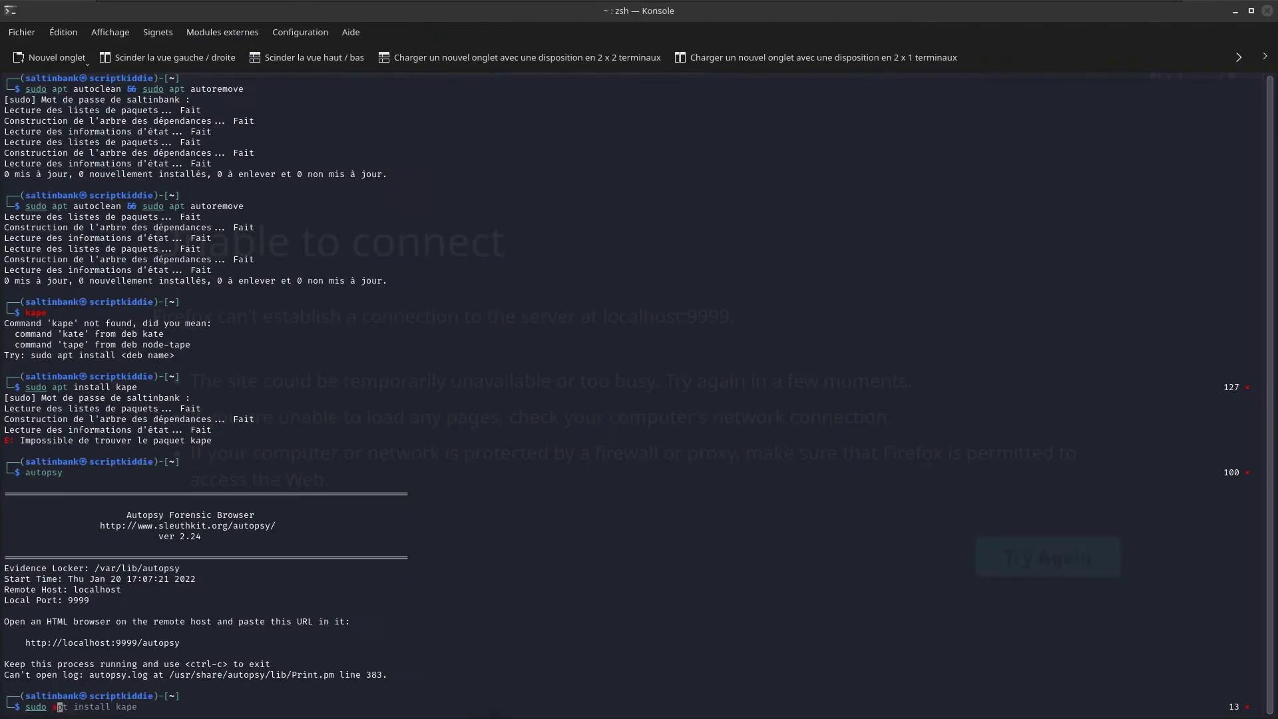
# - Start Autopsy with root privileges by running sudo autopsy in the terminal, and bring the terminal back into view
pyautogui.write('utopsy')
pyautogui.press('Return')
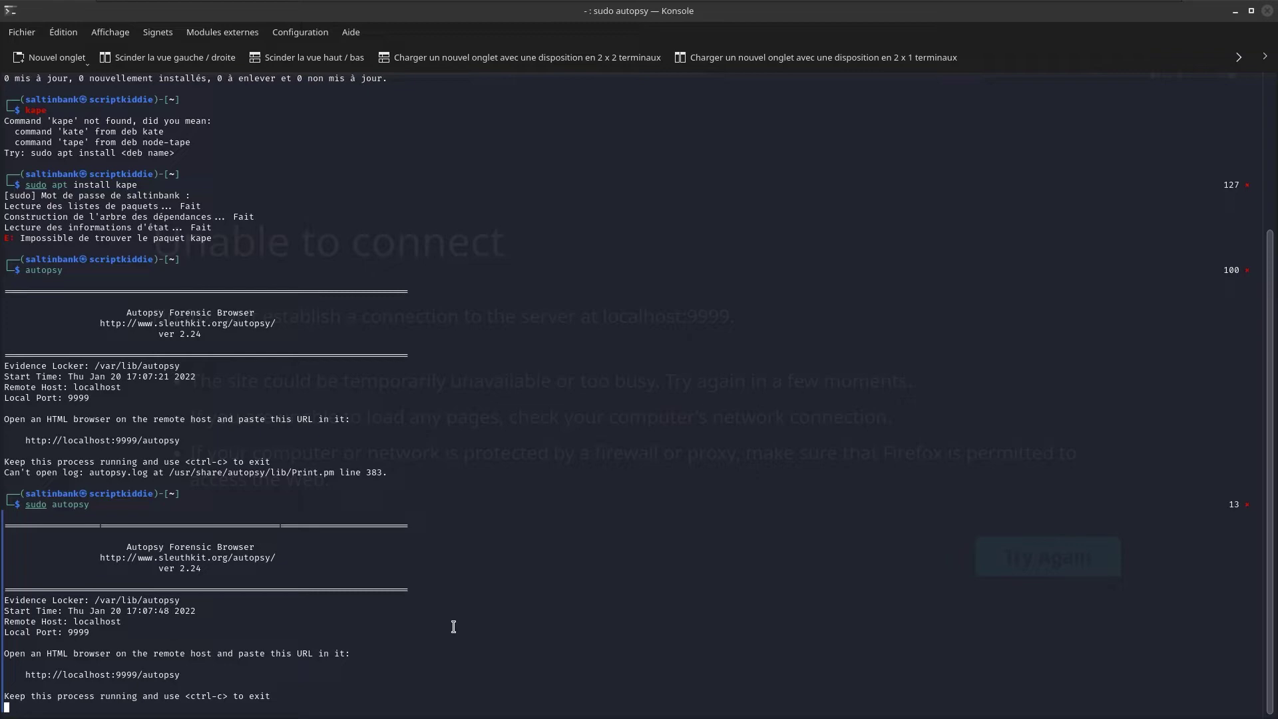
pyautogui.press('super+w')
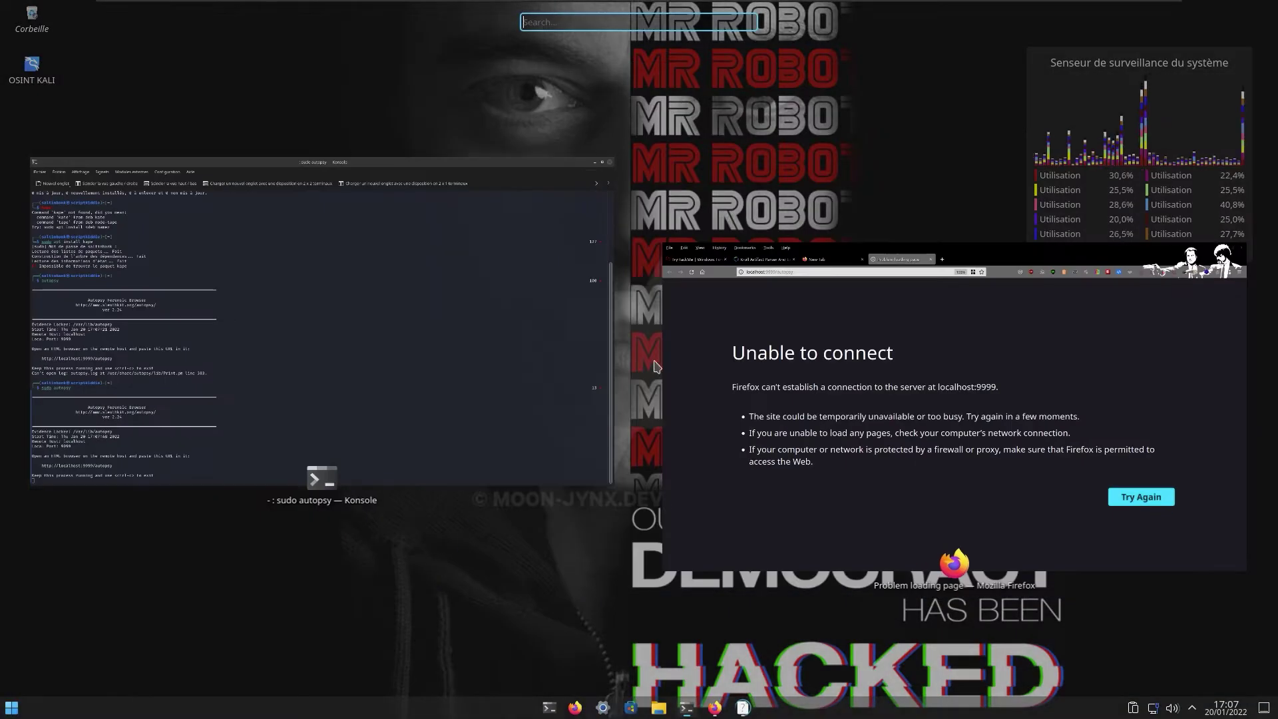
pyautogui.click(444, 378)
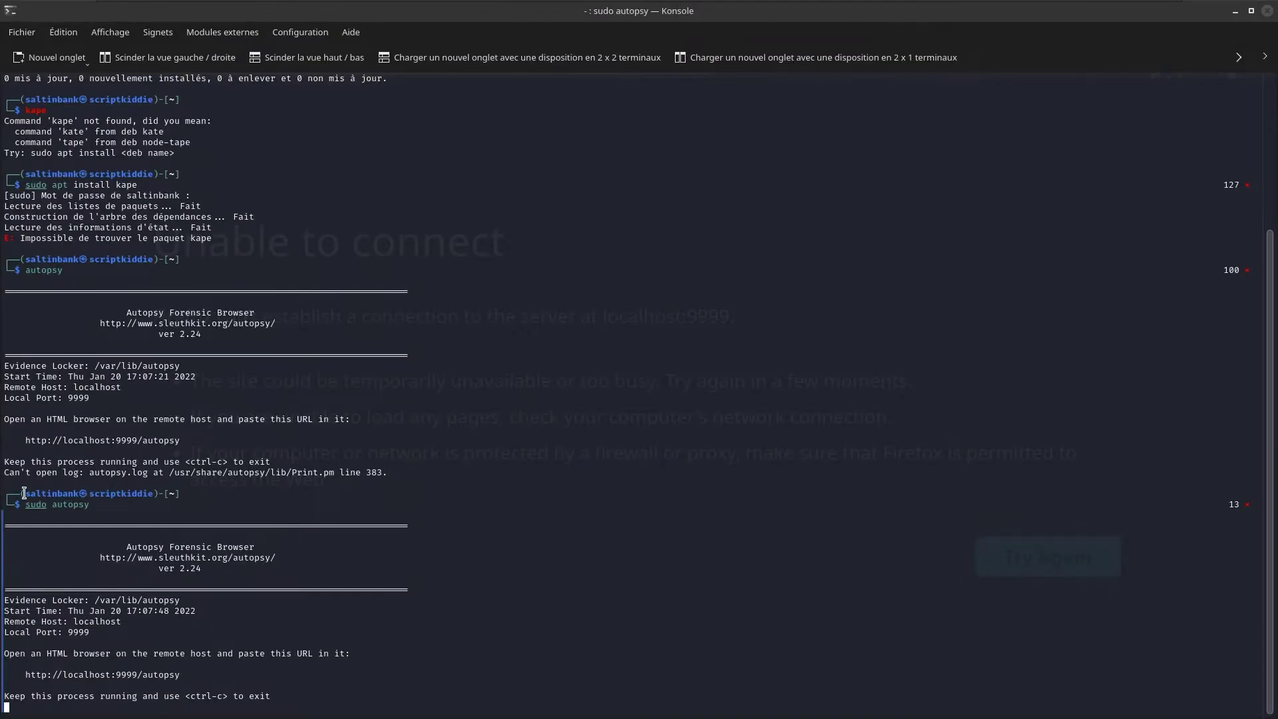
# - Switch to Firefox and reload the local Autopsy page at localhost:9999/autopsy
pyautogui.tripleClick(68, 474)
pyautogui.hotkey('alt', 'Tab')
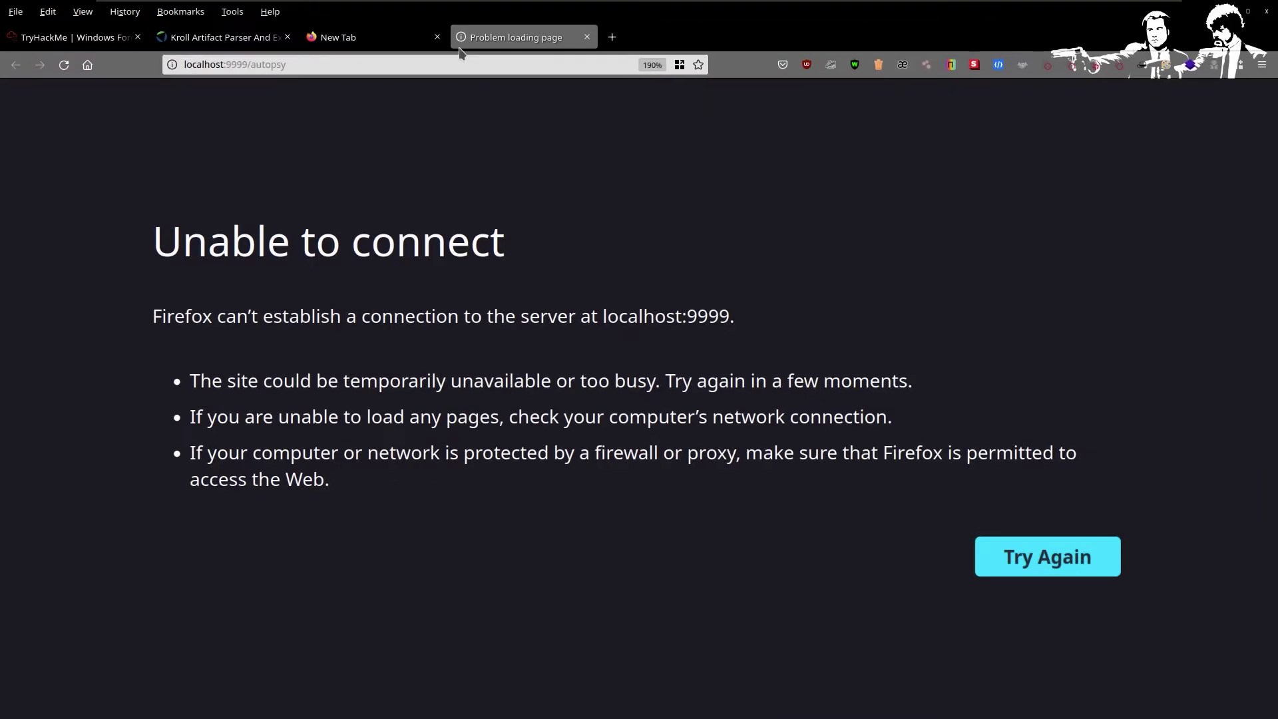
pyautogui.click(473, 65)
pyautogui.press('Return')
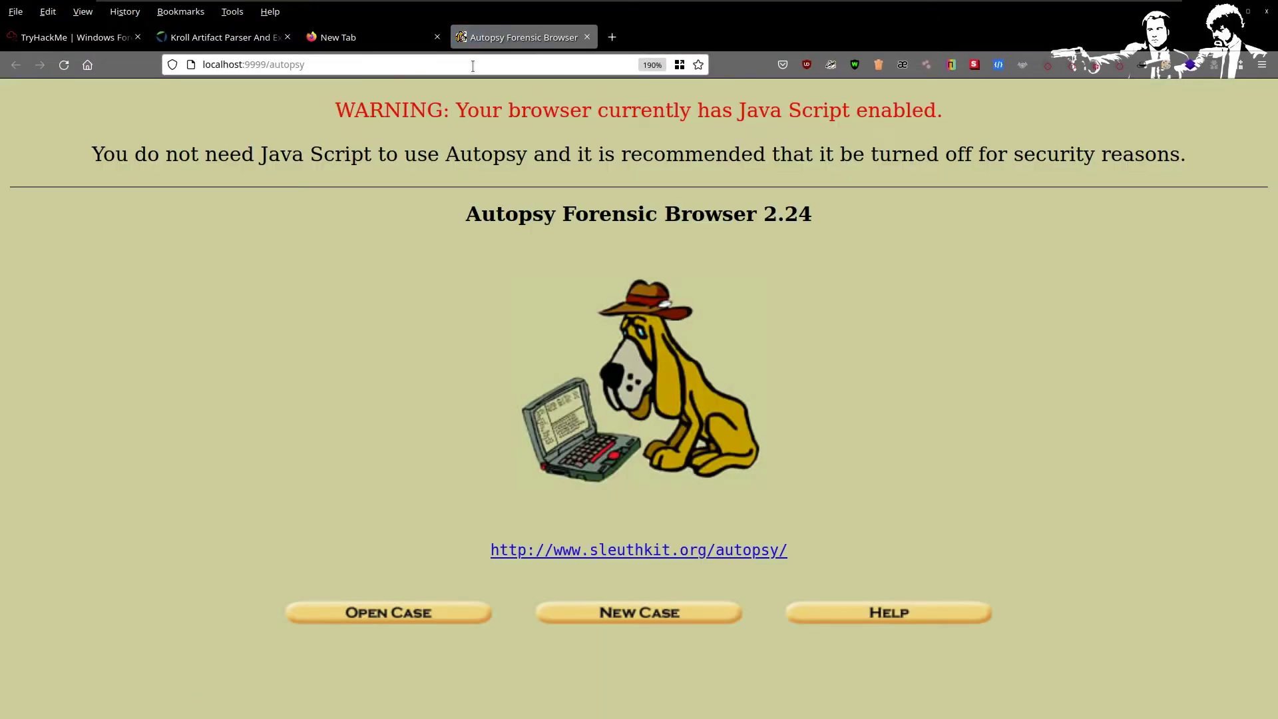
pyautogui.click(806, 64)
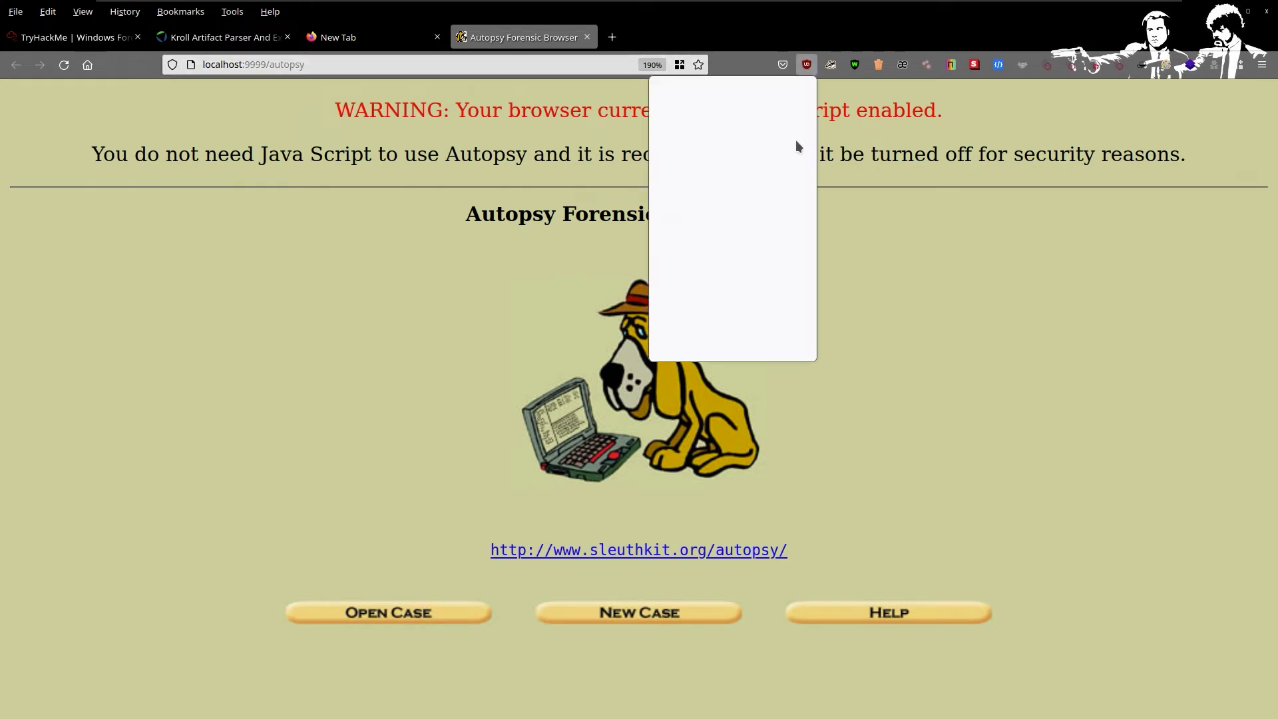
pyautogui.click(384, 365)
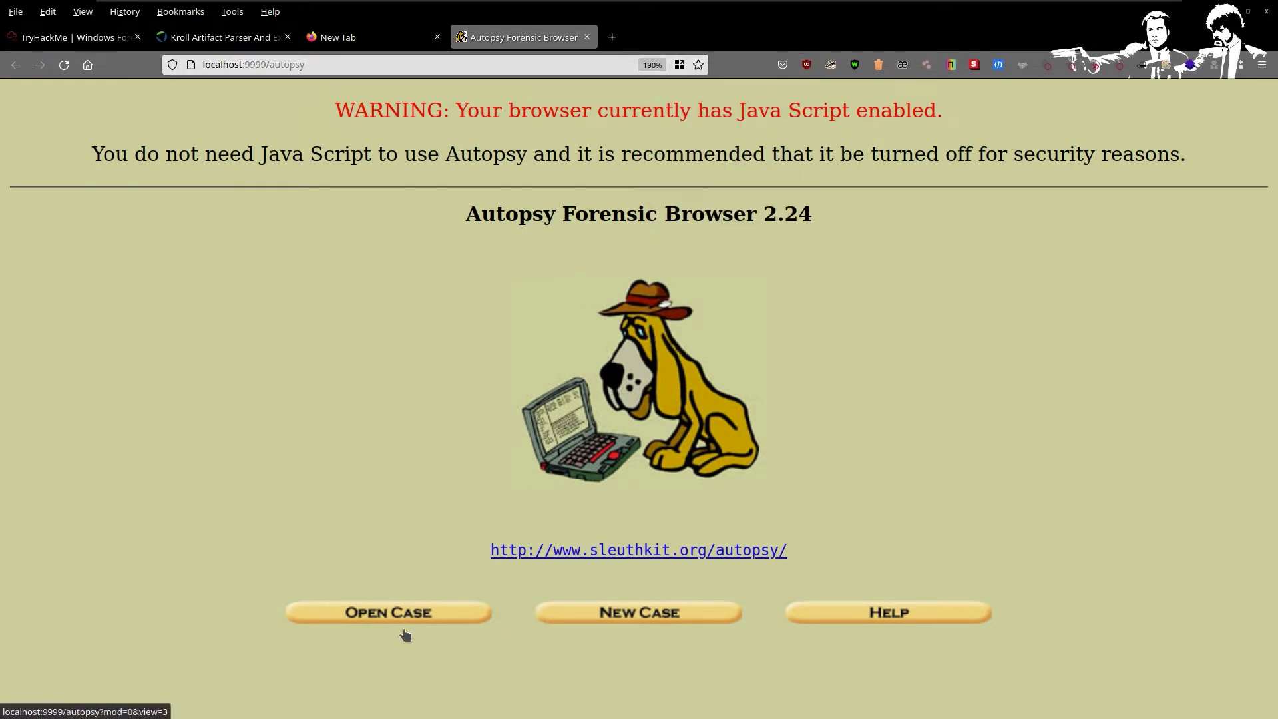
# - Open the form for creating a new case in Autopsy and read its Case Name requirements
pyautogui.click(690, 618)
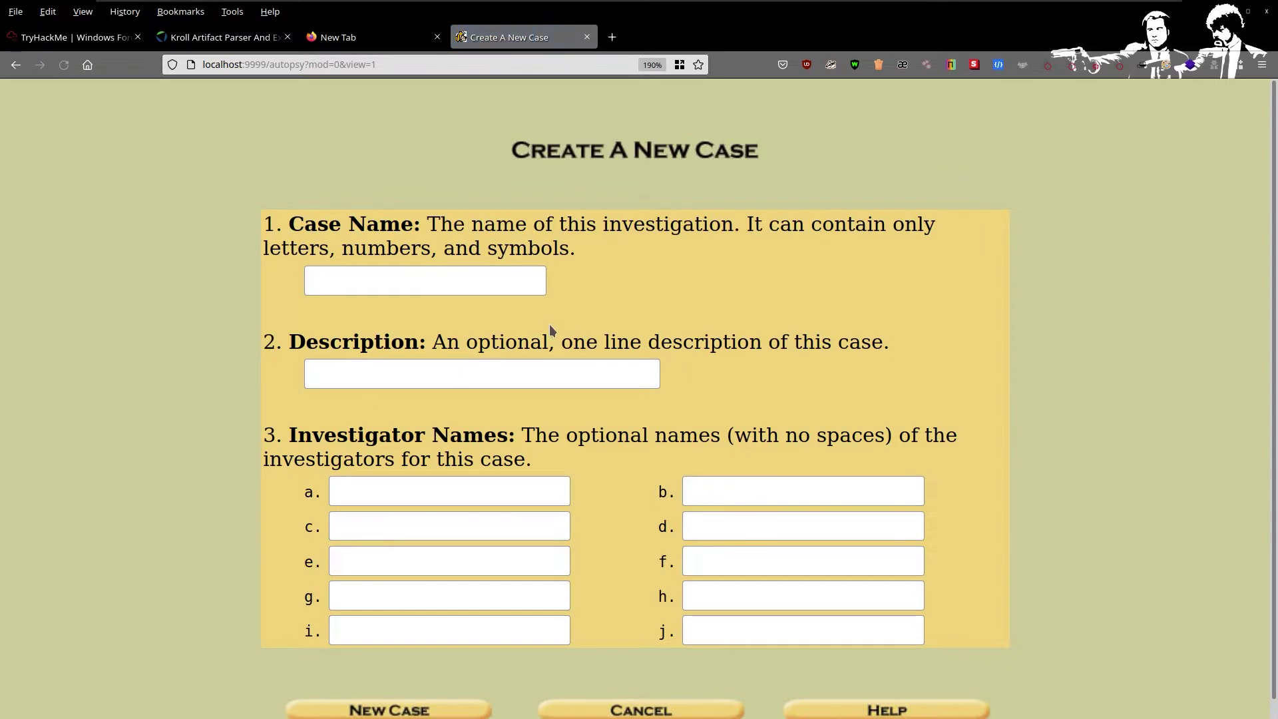
pyautogui.scroll(-1, 506, 300)
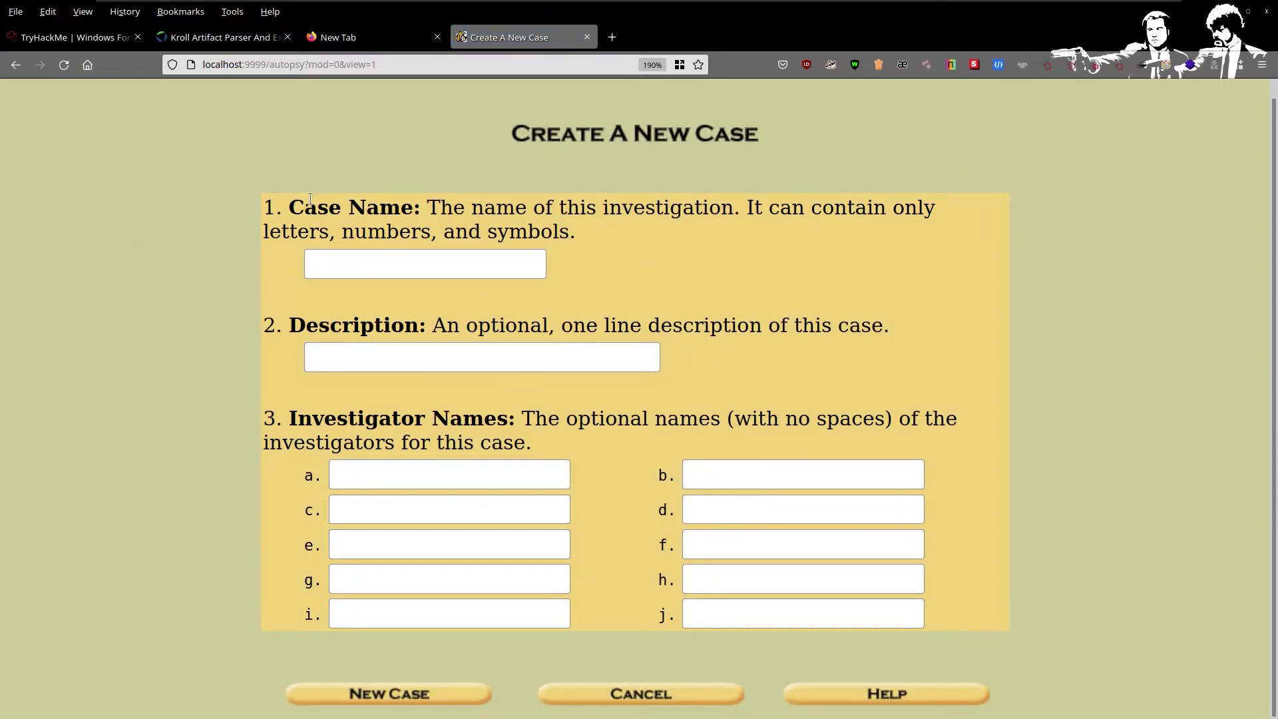
pyautogui.moveTo(299, 202); pyautogui.dragTo(493, 200)
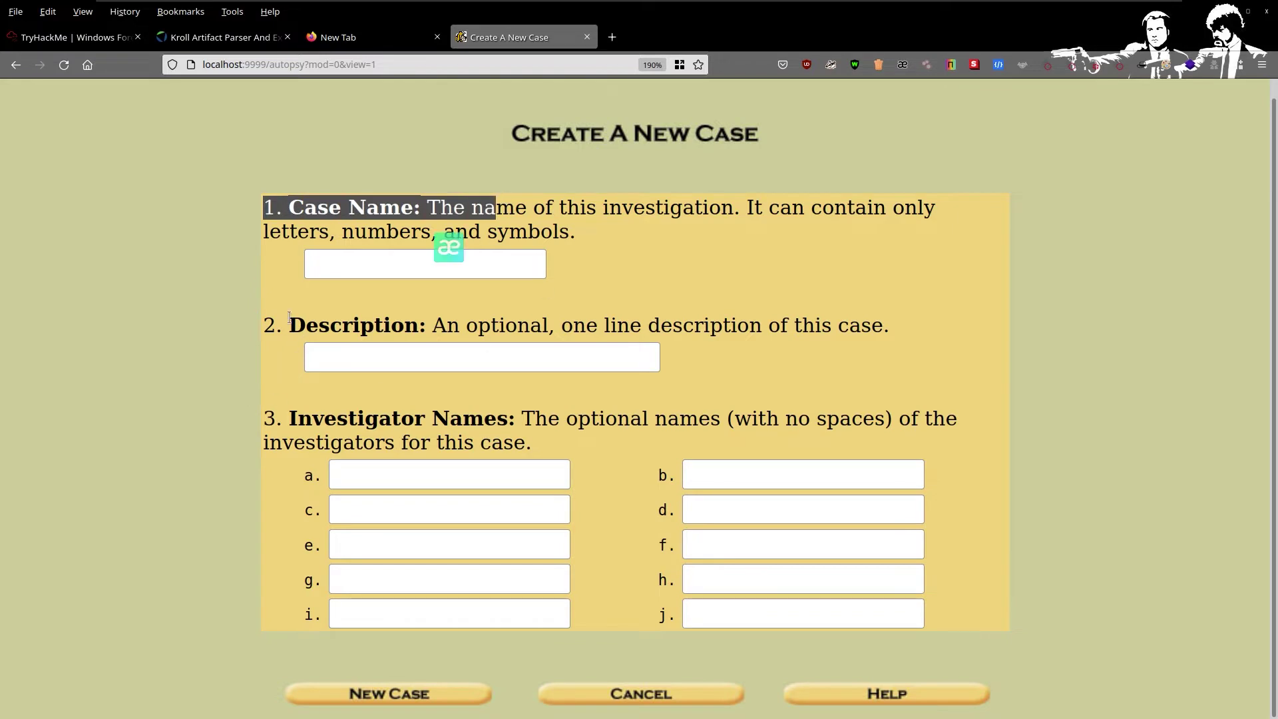
pyautogui.click(802, 288)
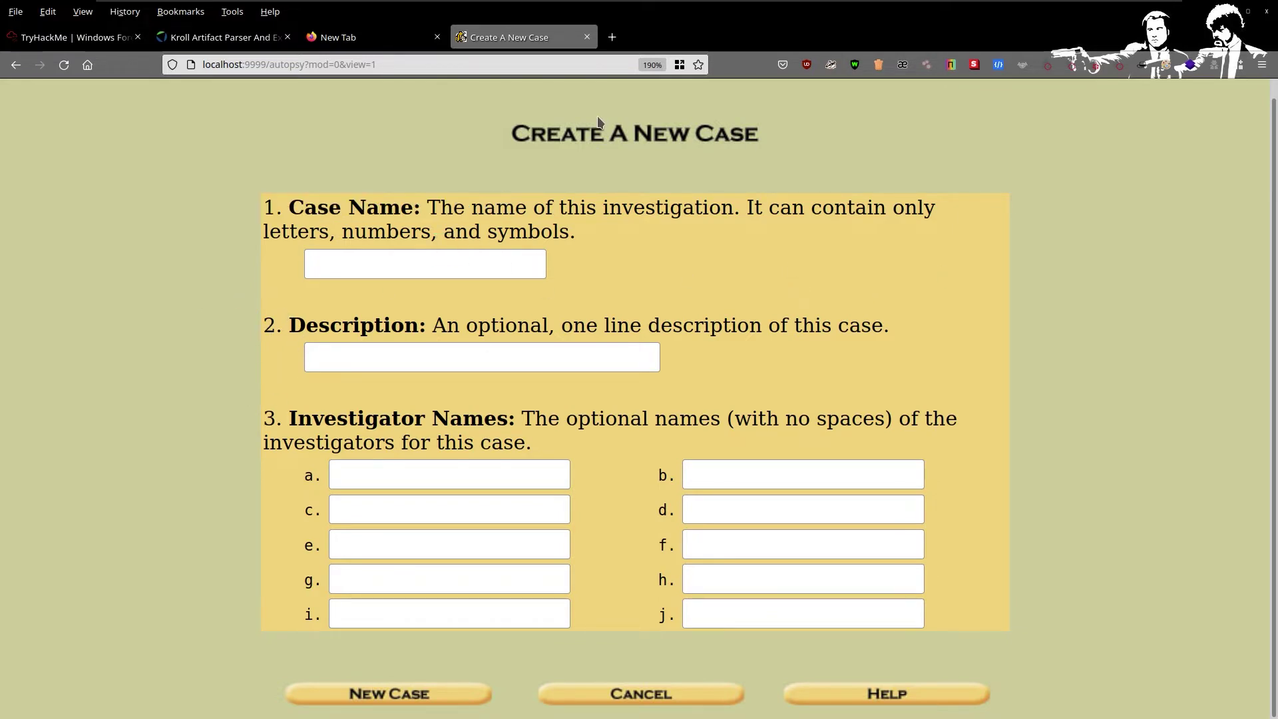
pyautogui.click(417, 265)
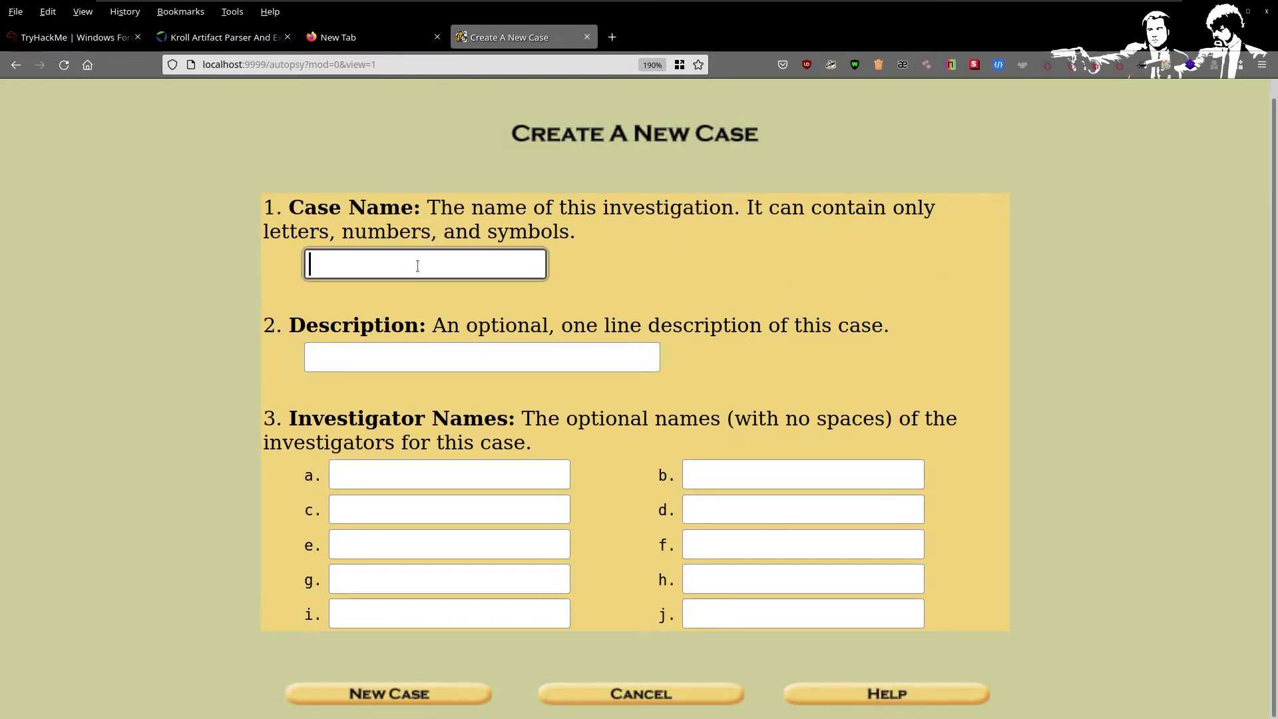
# - Search Google in a new tab for "nomentature fbi case" and open the result on agent utilization and casework at the FBI classification level
pyautogui.click(612, 37)
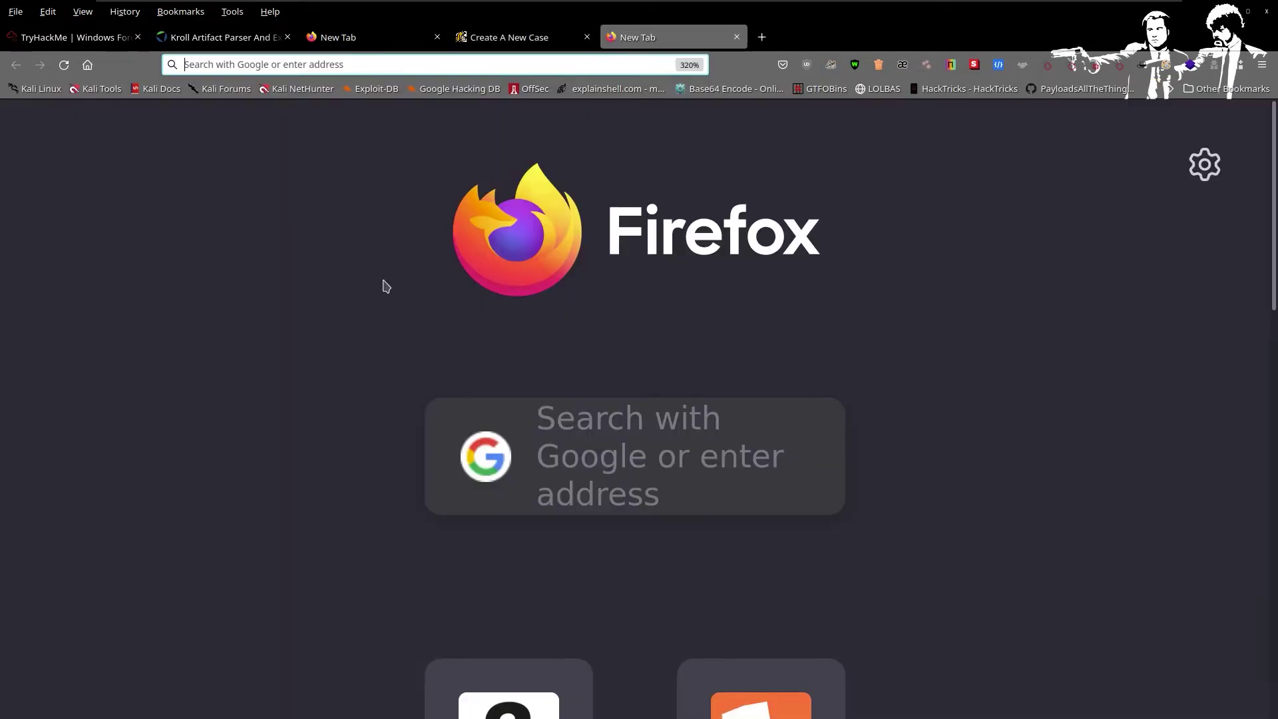
pyautogui.click(581, 488)
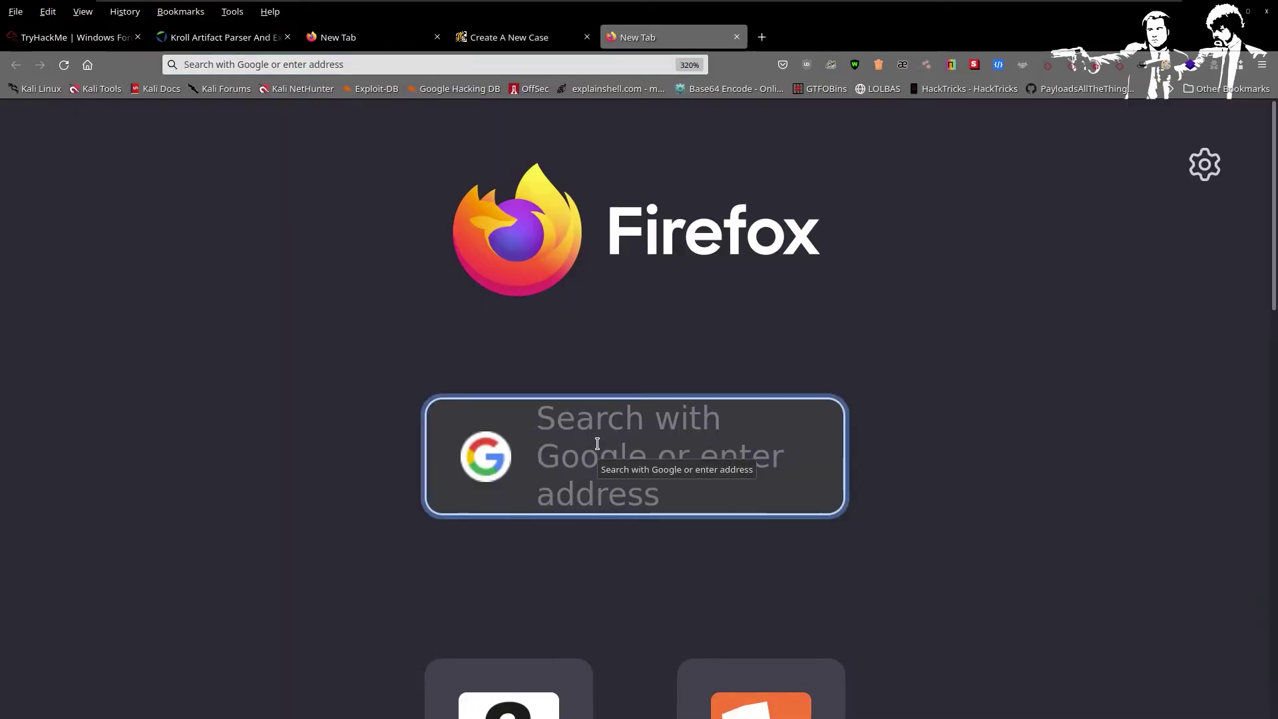
pyautogui.write('nomentature fbi case')
pyautogui.press('Return')
pyautogui.click(584, 483)
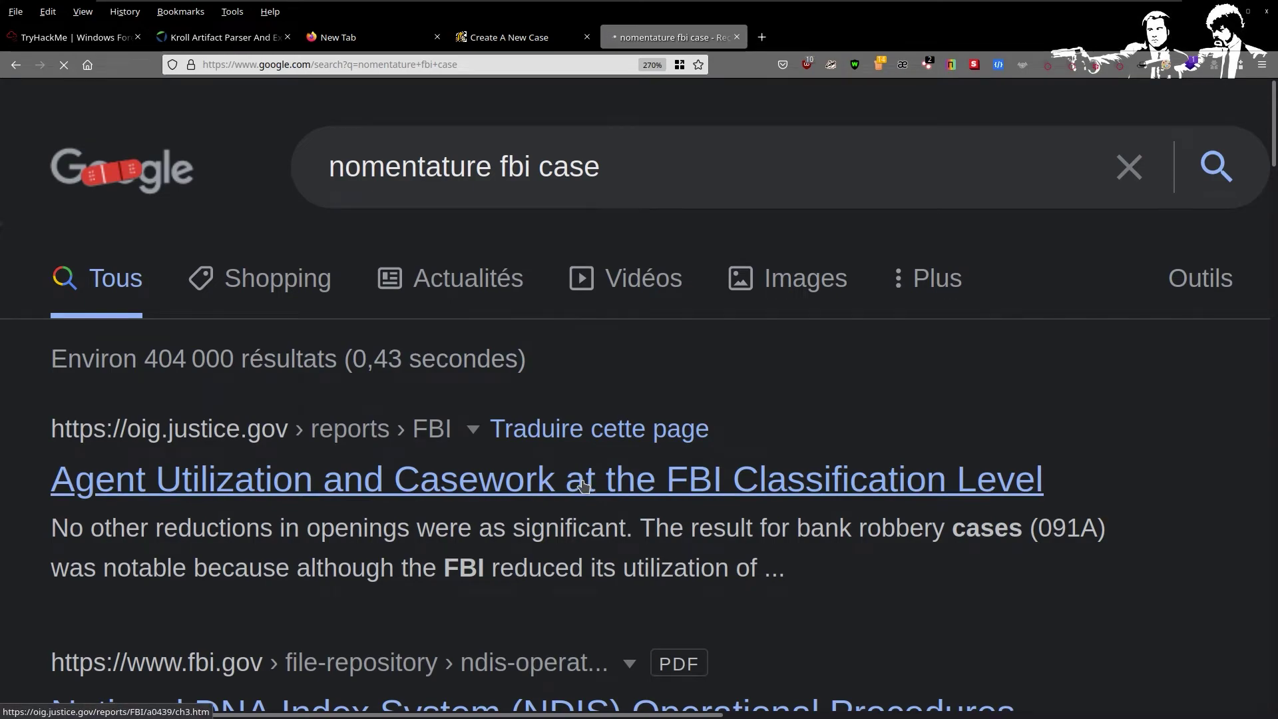
# - Examine the FBI investigative nomenclature and the table of classification numbers and names in the audit report
pyautogui.scroll(-5, 583, 485)
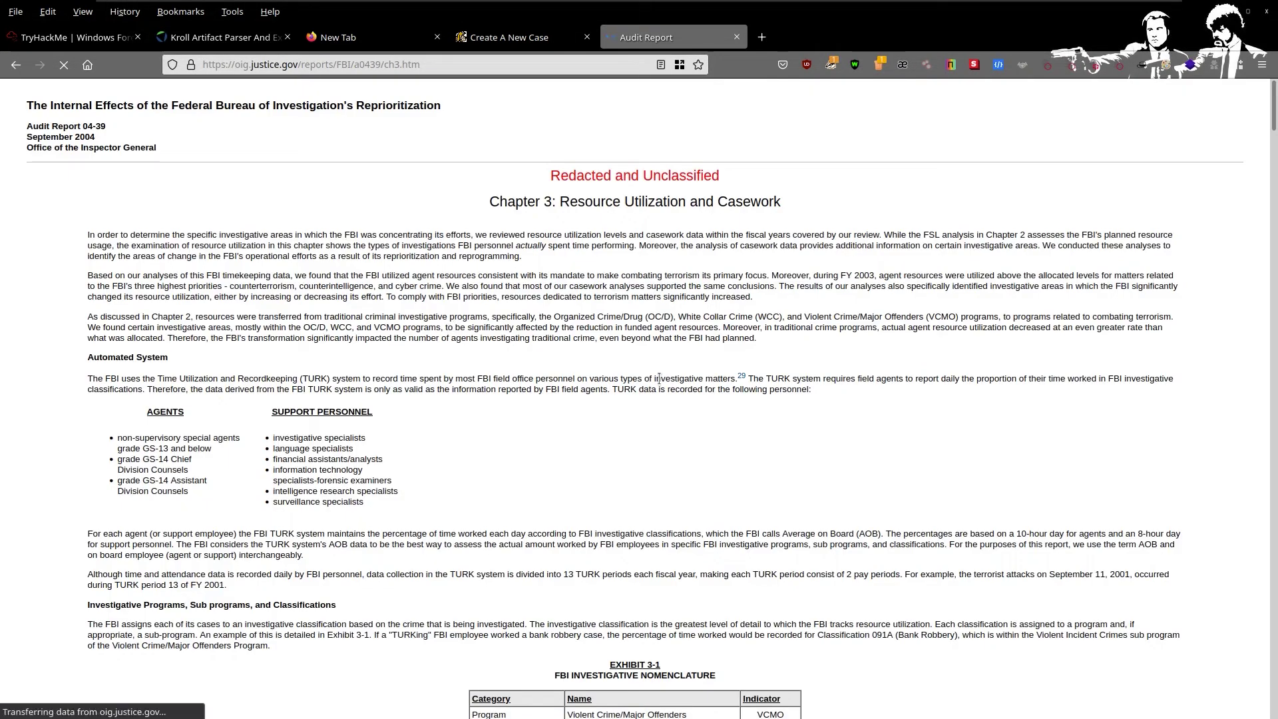
pyautogui.scroll(-6, 441, 326)
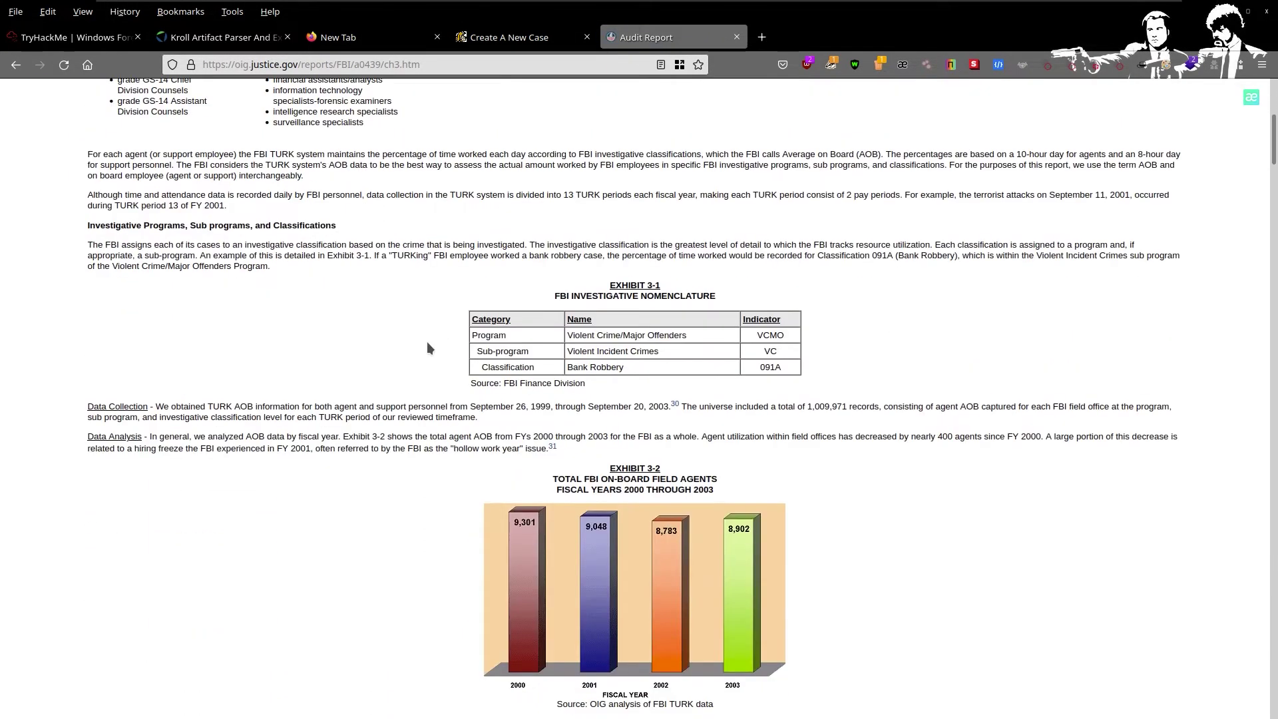
pyautogui.scroll(-20, 428, 347)
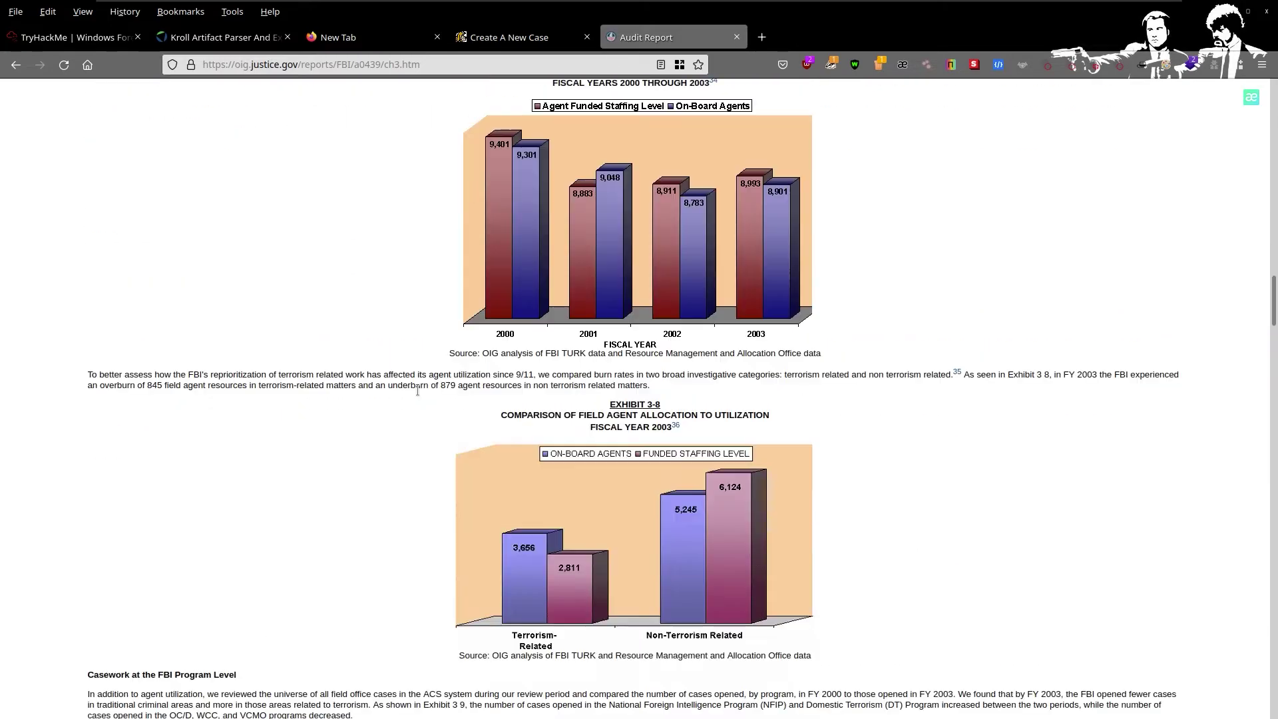
pyautogui.scroll(-20, 417, 391)
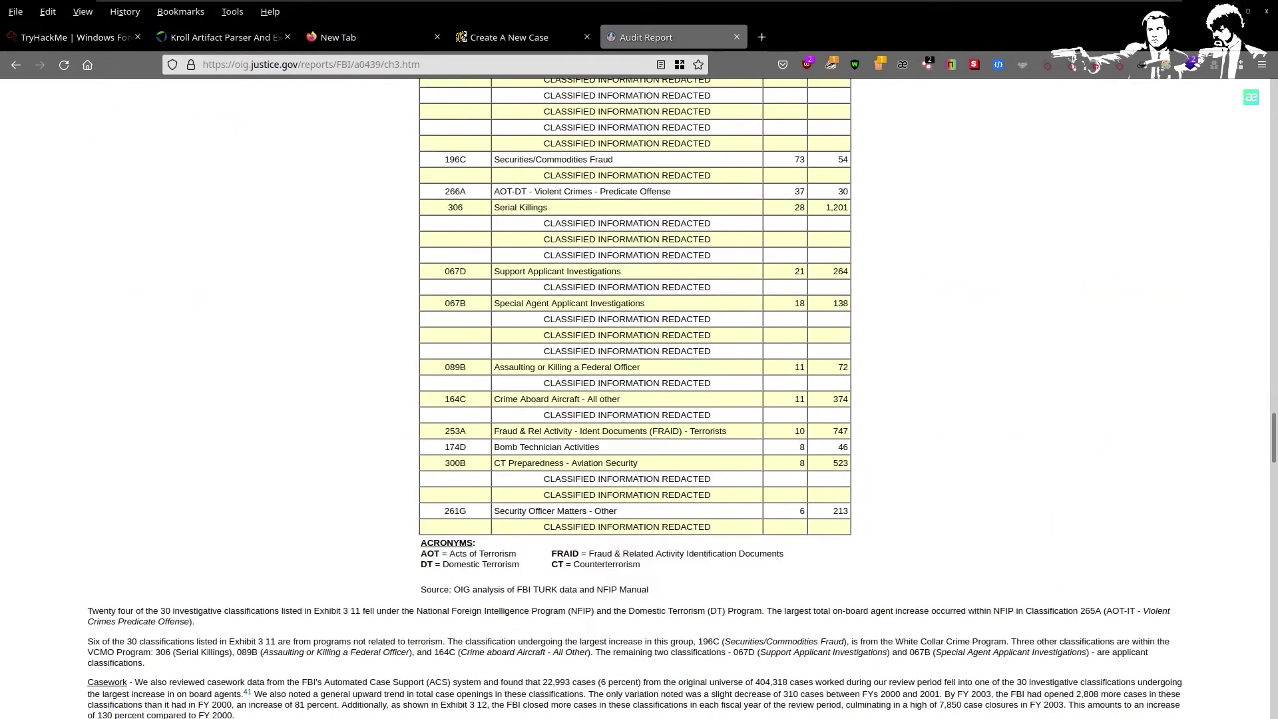
pyautogui.scroll(4, 394, 395)
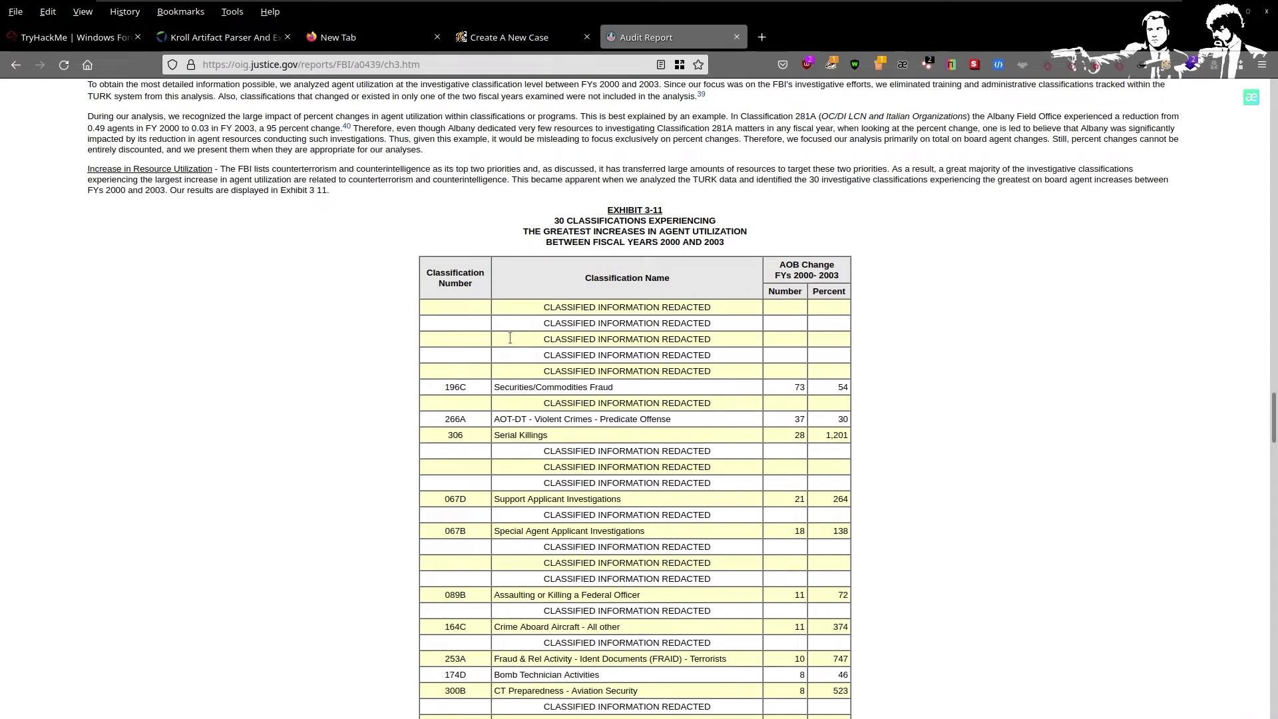
pyautogui.scroll(-2, 510, 338)
pyautogui.scroll(-3, 535, 406)
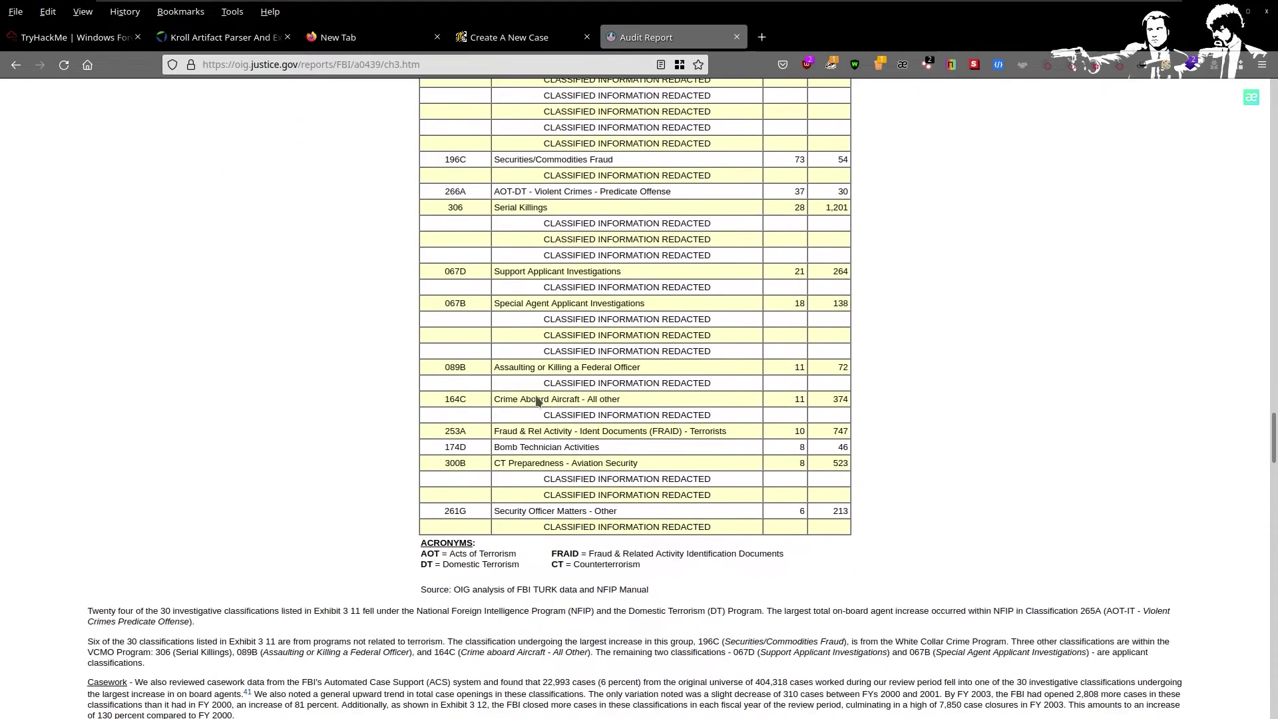
# - Return to the search results and open the National DNA Index System (NDIS) Operational Procedures PDF with Firefox
pyautogui.click(16, 64)
pyautogui.click(334, 299)
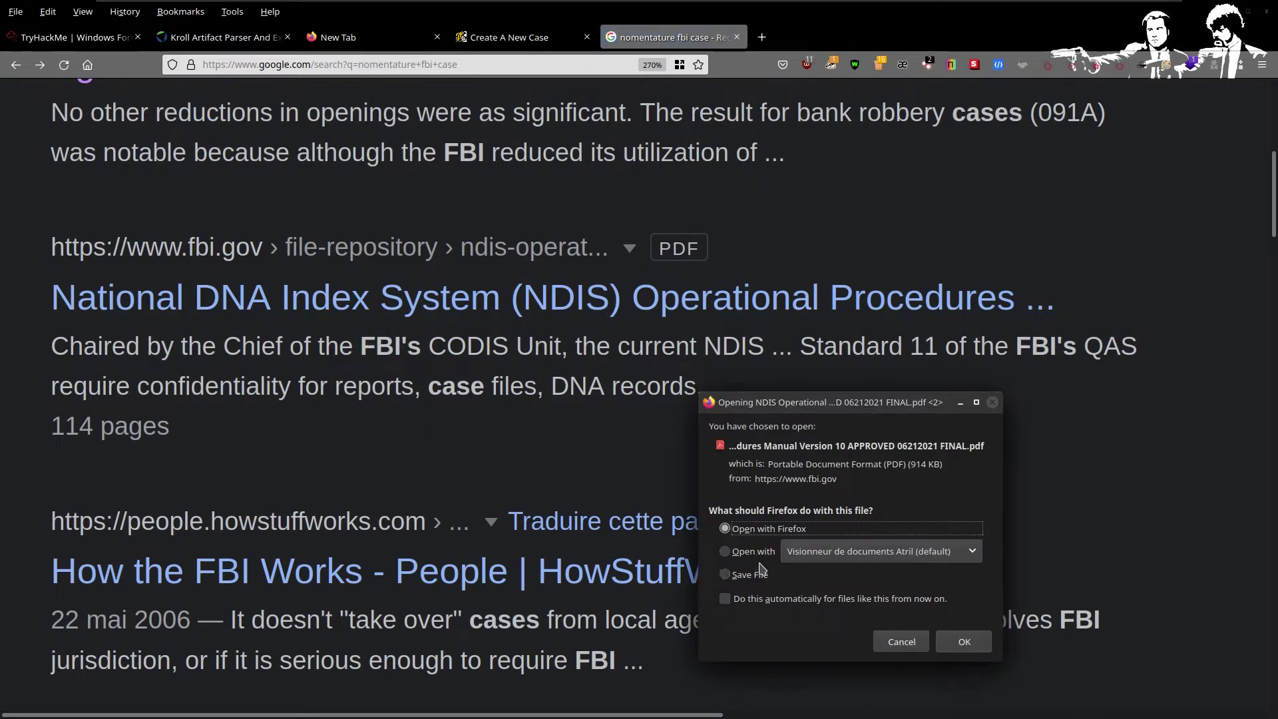
pyautogui.click(965, 643)
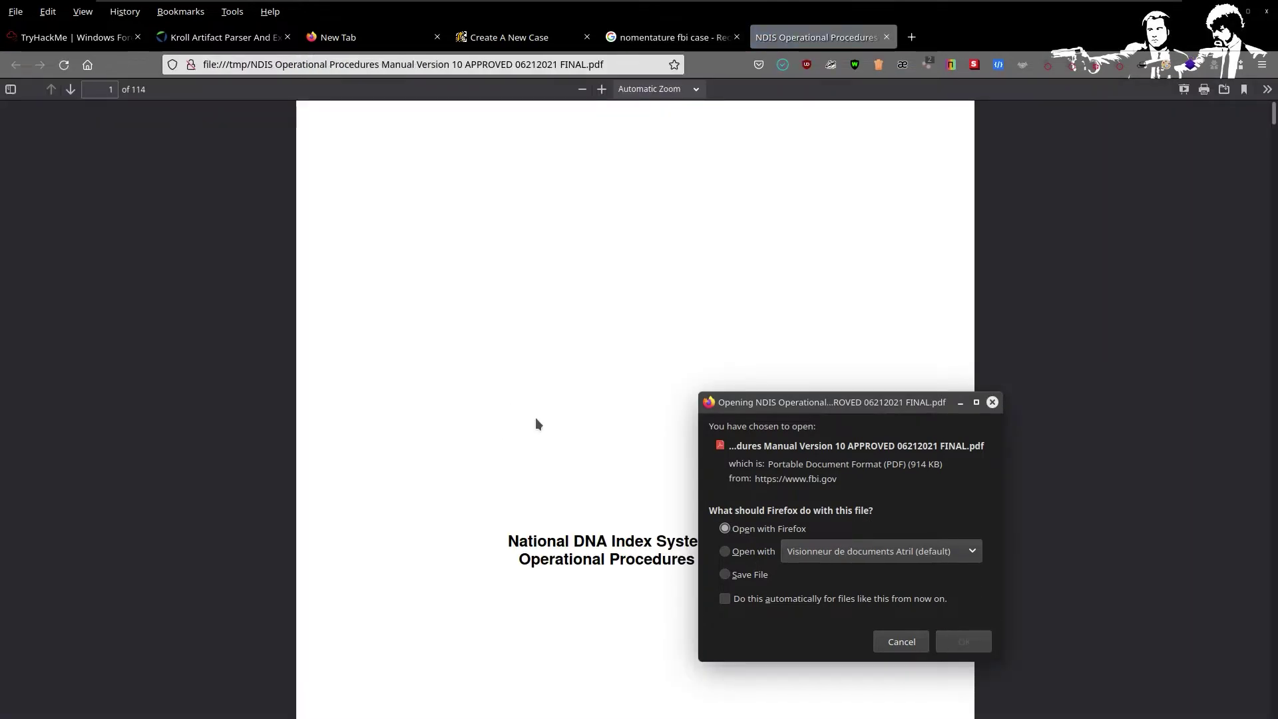
# - Examine the NDIS manual, including the approved expert systems table on page 46 and the accepted DNA loci table on page 91
pyautogui.scroll(-10, 700, 453)
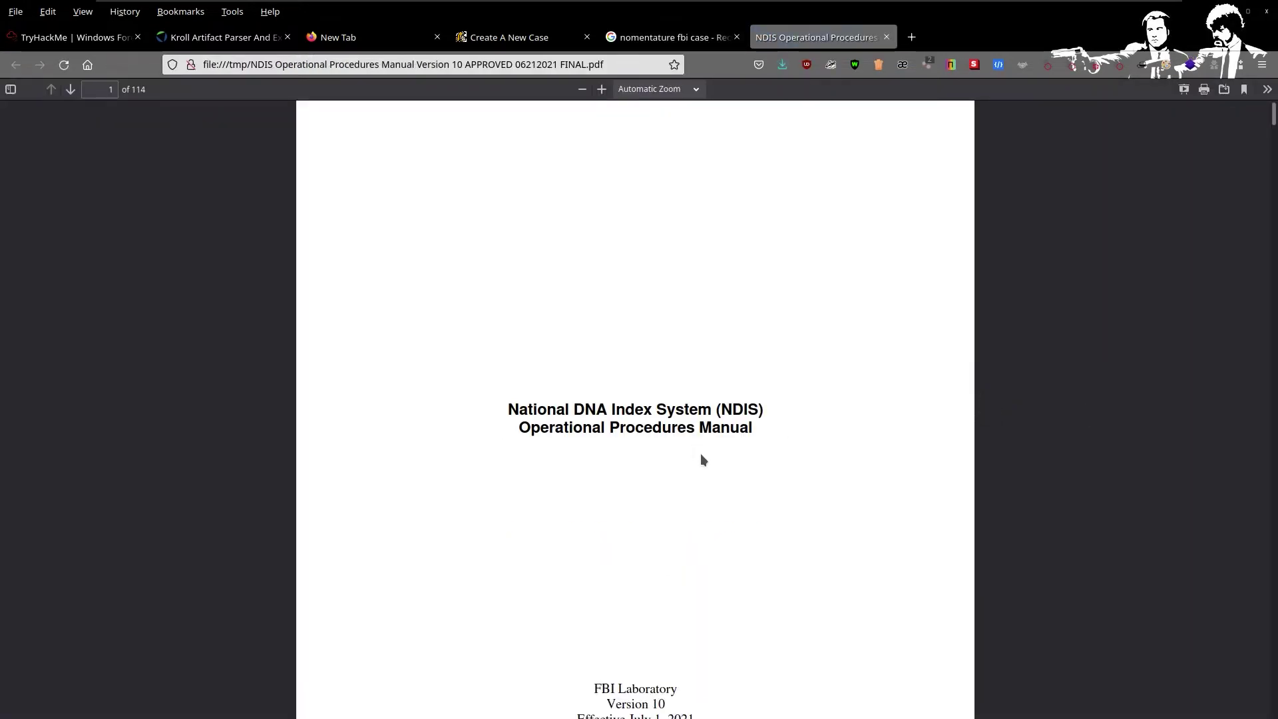
pyautogui.scroll(-10, 737, 456)
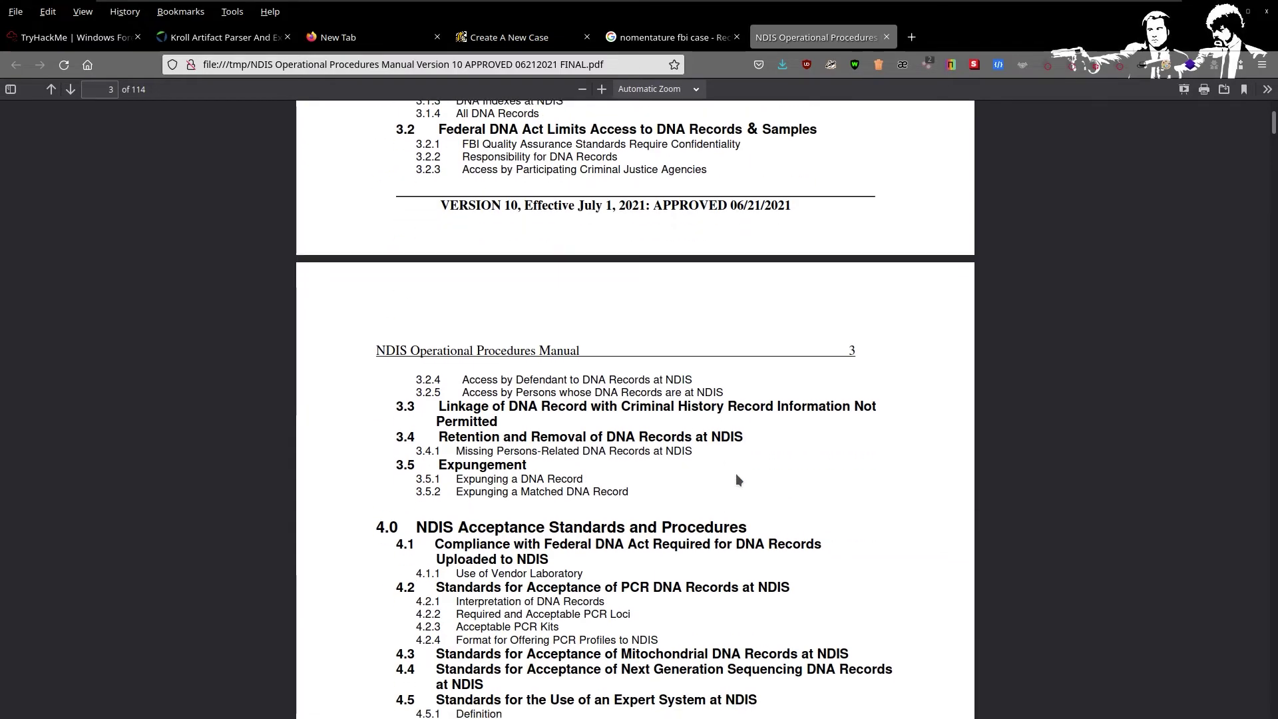
pyautogui.scroll(-15, 736, 495)
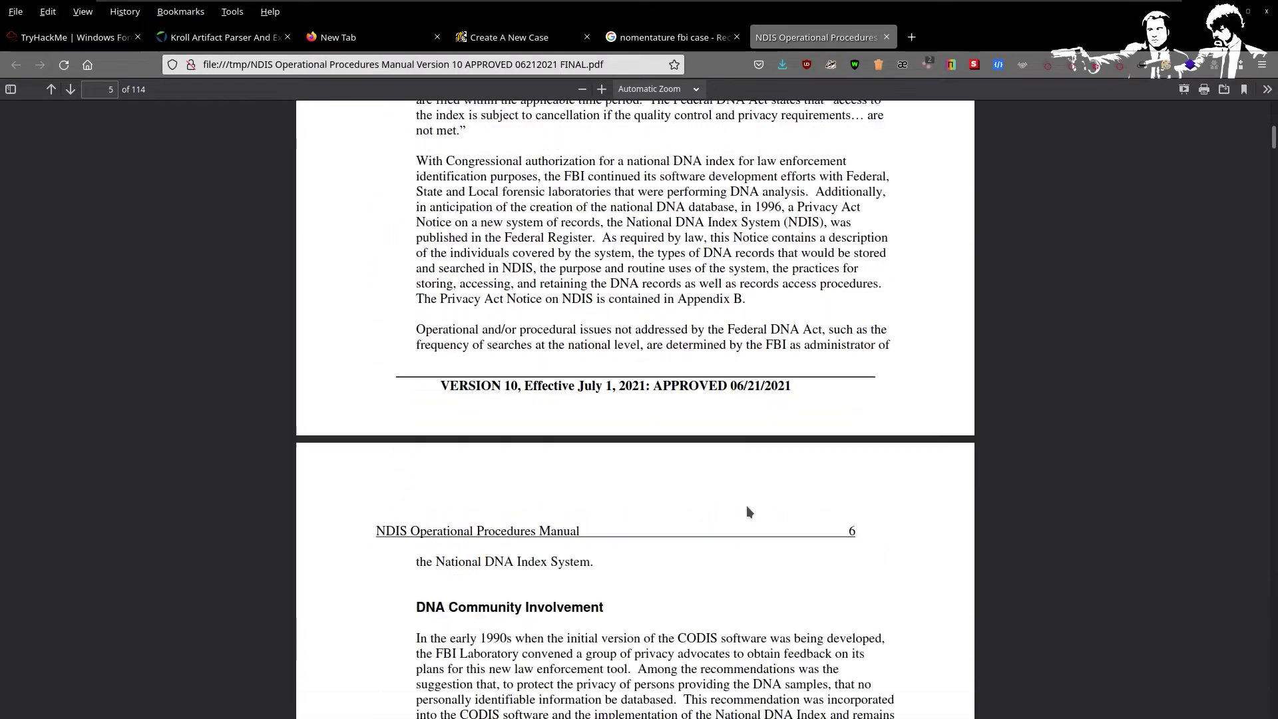
pyautogui.scroll(-12, 747, 504)
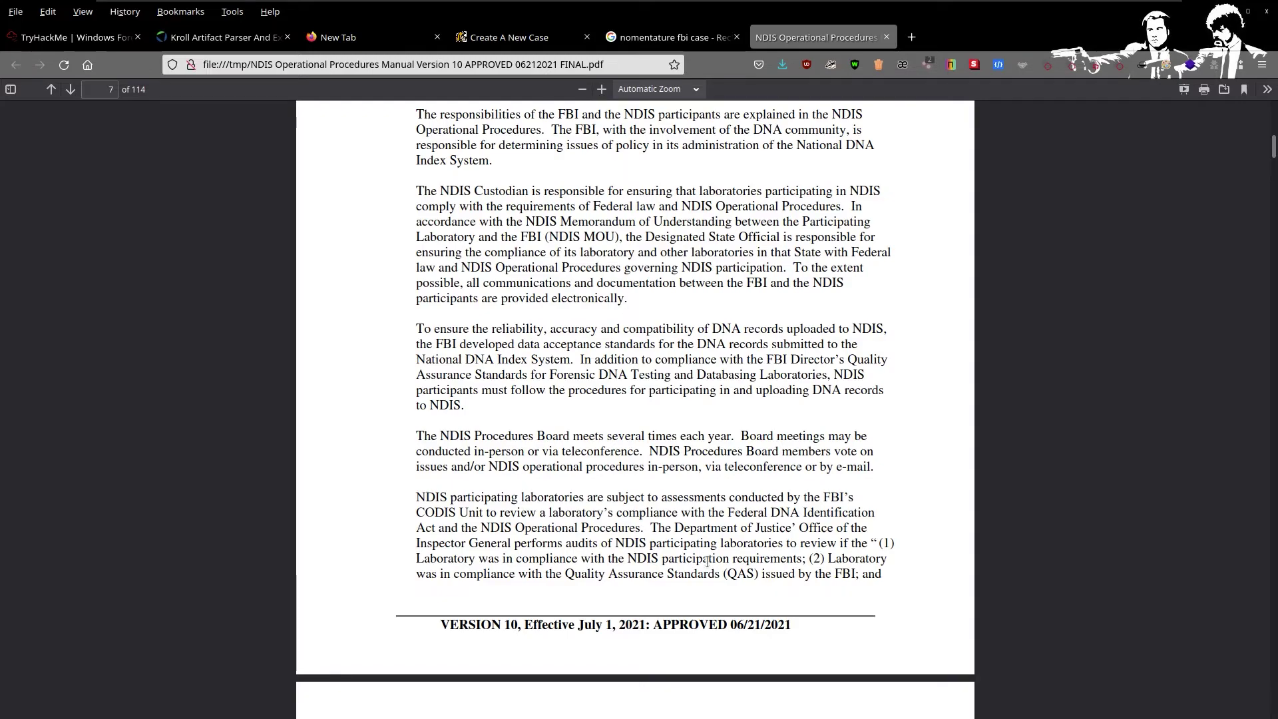
pyautogui.scroll(-10, 729, 615)
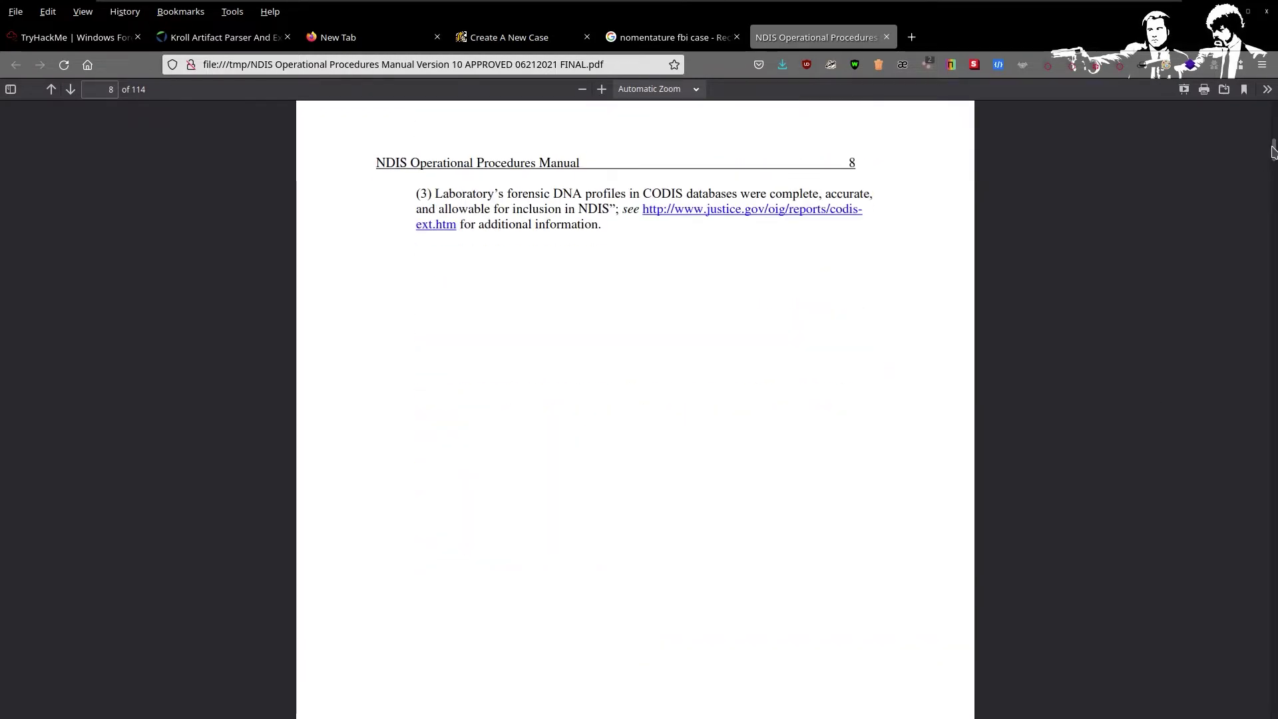
pyautogui.moveTo(1272, 157); pyautogui.dragTo(1243, 358)
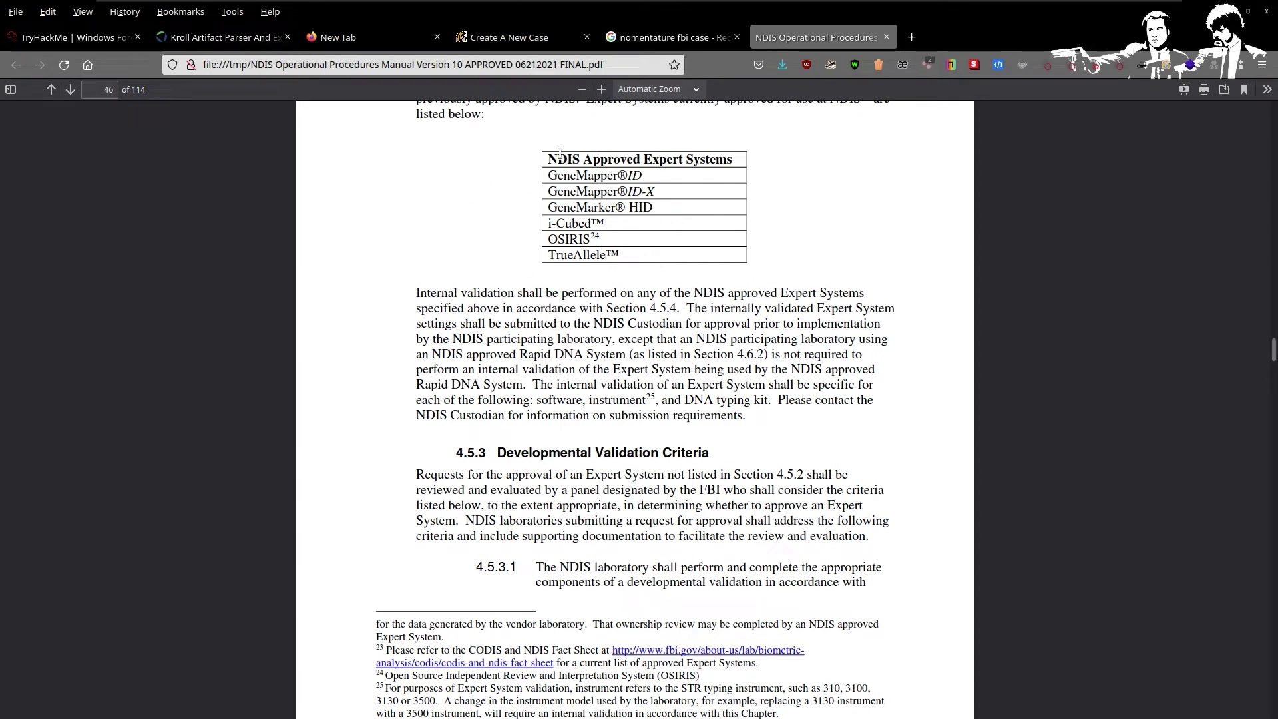
pyautogui.moveTo(583, 158); pyautogui.dragTo(511, 167)
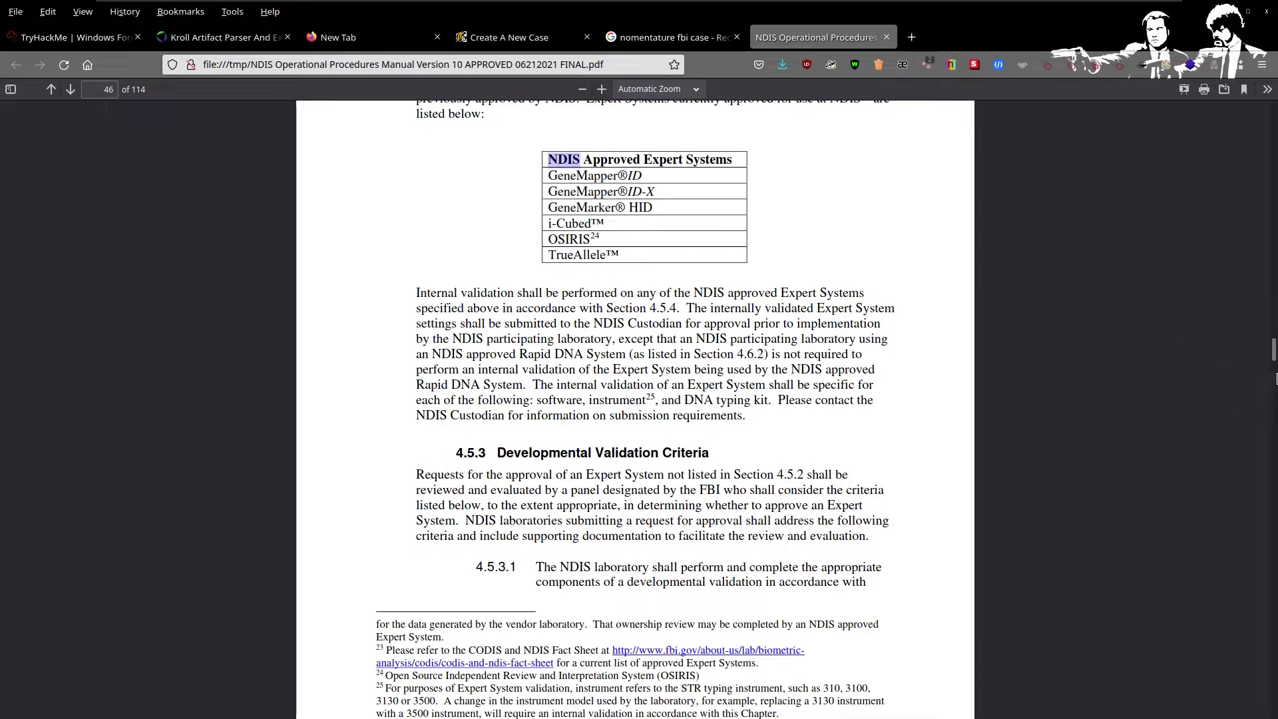
pyautogui.moveTo(1274, 359); pyautogui.dragTo(1232, 585)
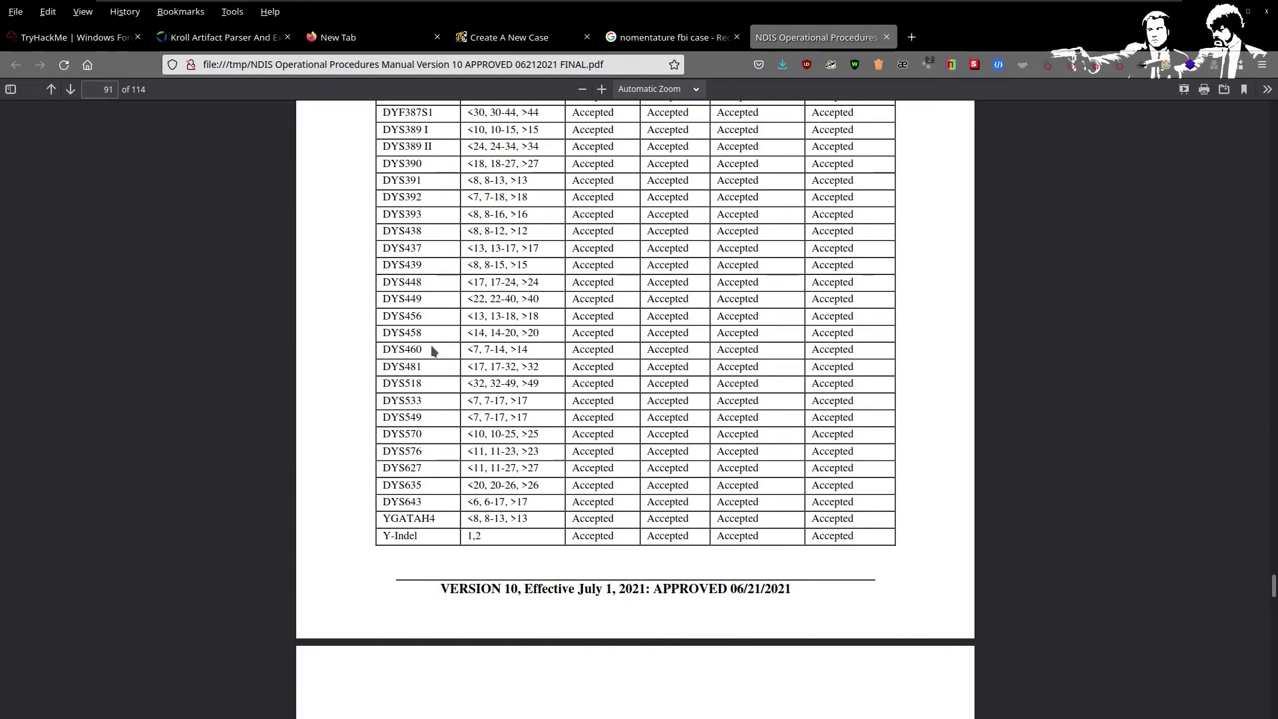
pyautogui.moveTo(433, 351); pyautogui.dragTo(474, 363)
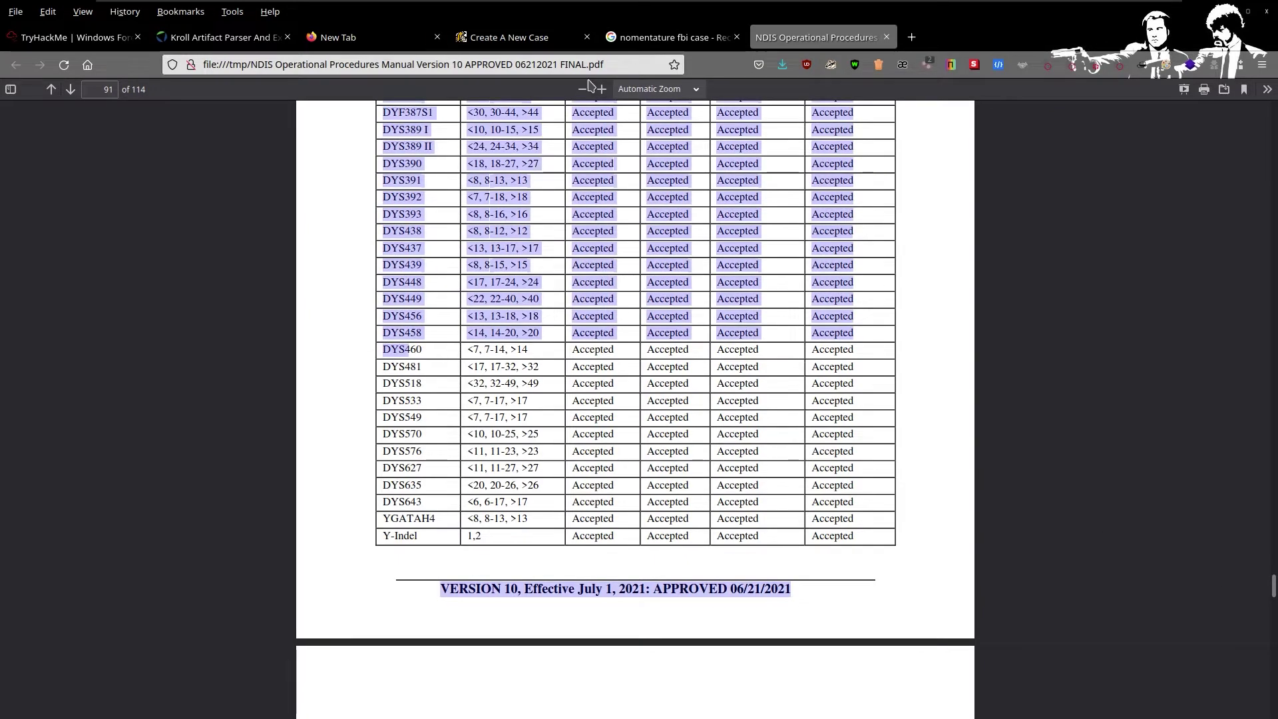
# - Return to Autopsy's new case form and read the Investigator Names and Description field explanations
pyautogui.click(509, 38)
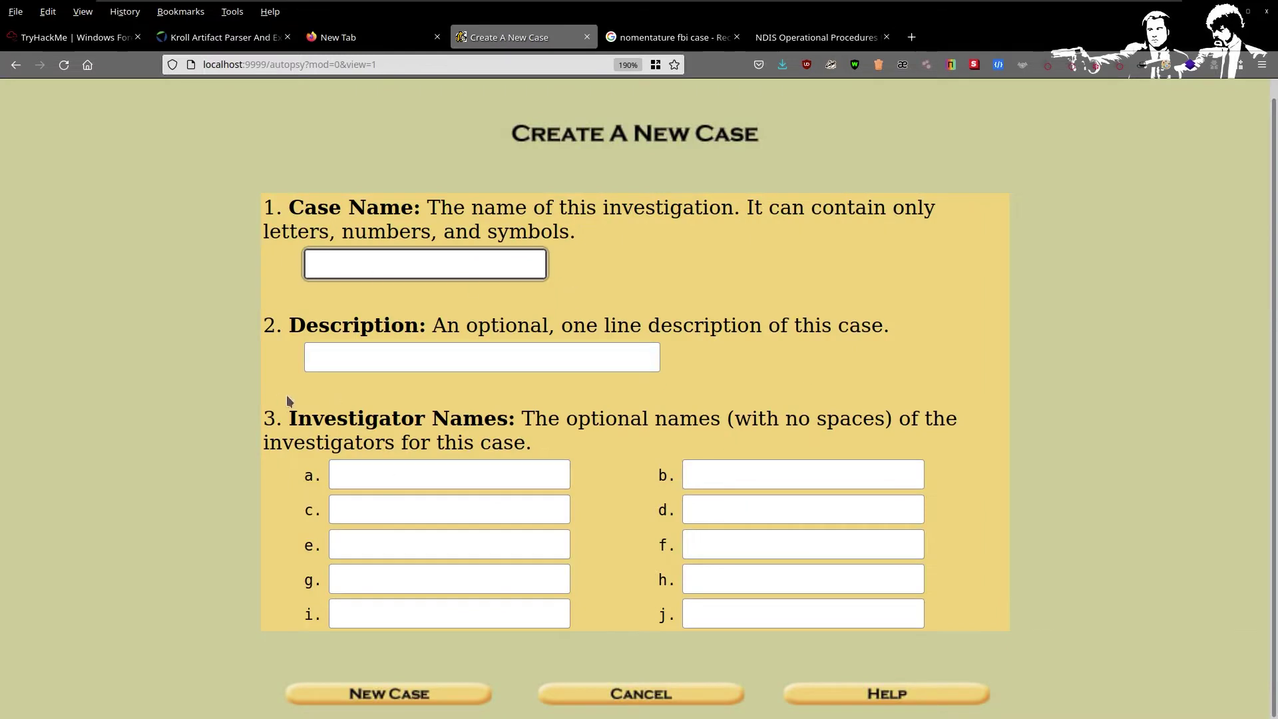
pyautogui.moveTo(278, 418); pyautogui.dragTo(655, 419)
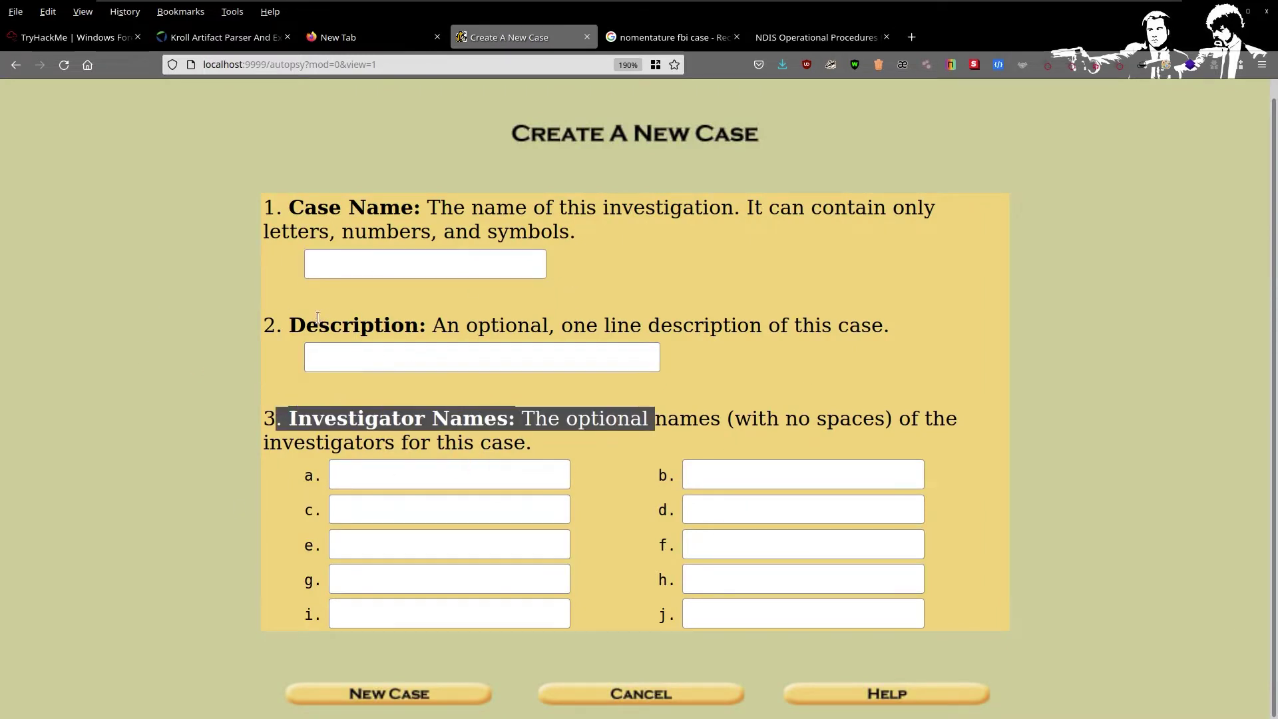
pyautogui.moveTo(318, 325); pyautogui.dragTo(263, 326)
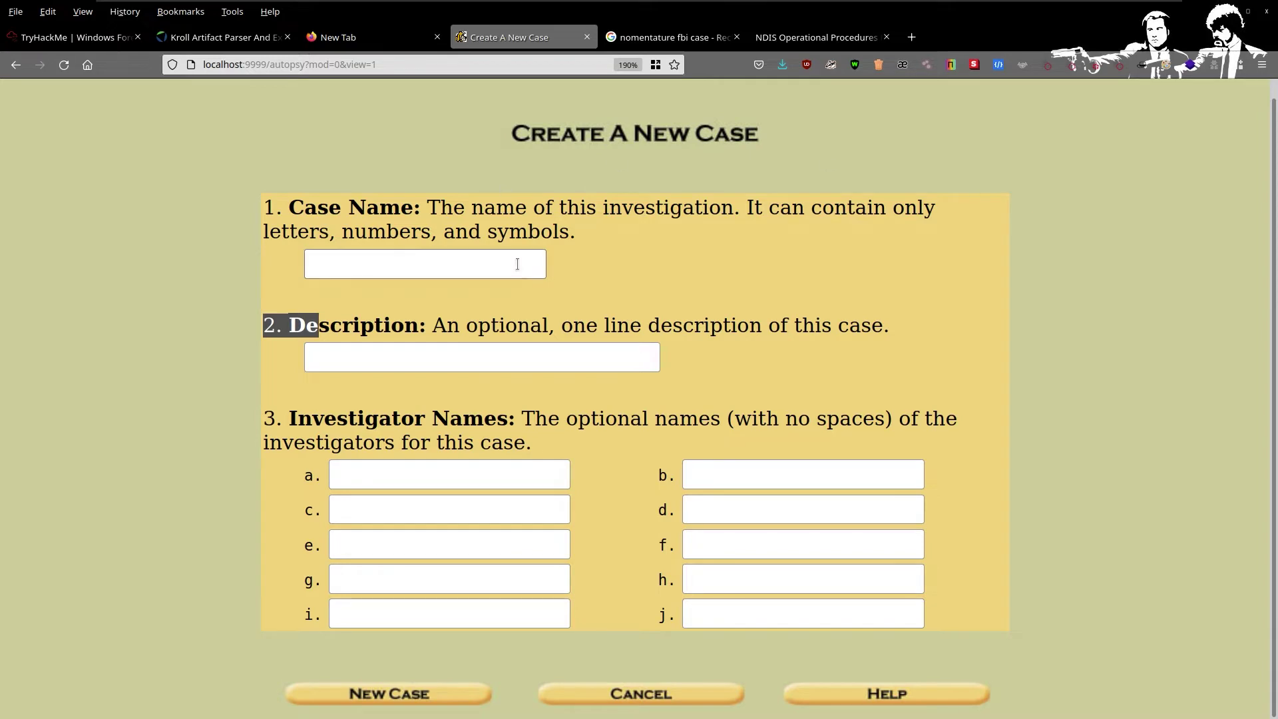
# - Return to the TryHackMe room and review the Autopsy section's file extraction instructions and screenshot
pyautogui.click(50, 40)
pyautogui.scroll(-3, 85, 278)
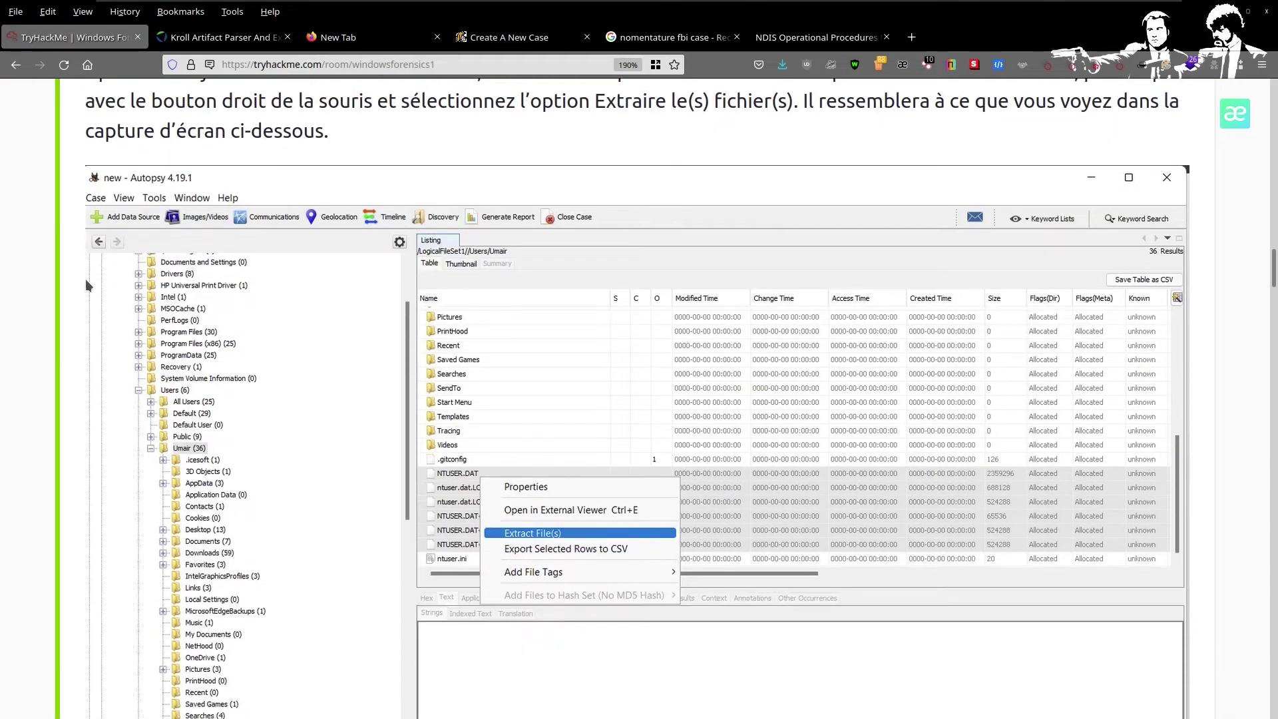
pyautogui.rightClick(442, 264)
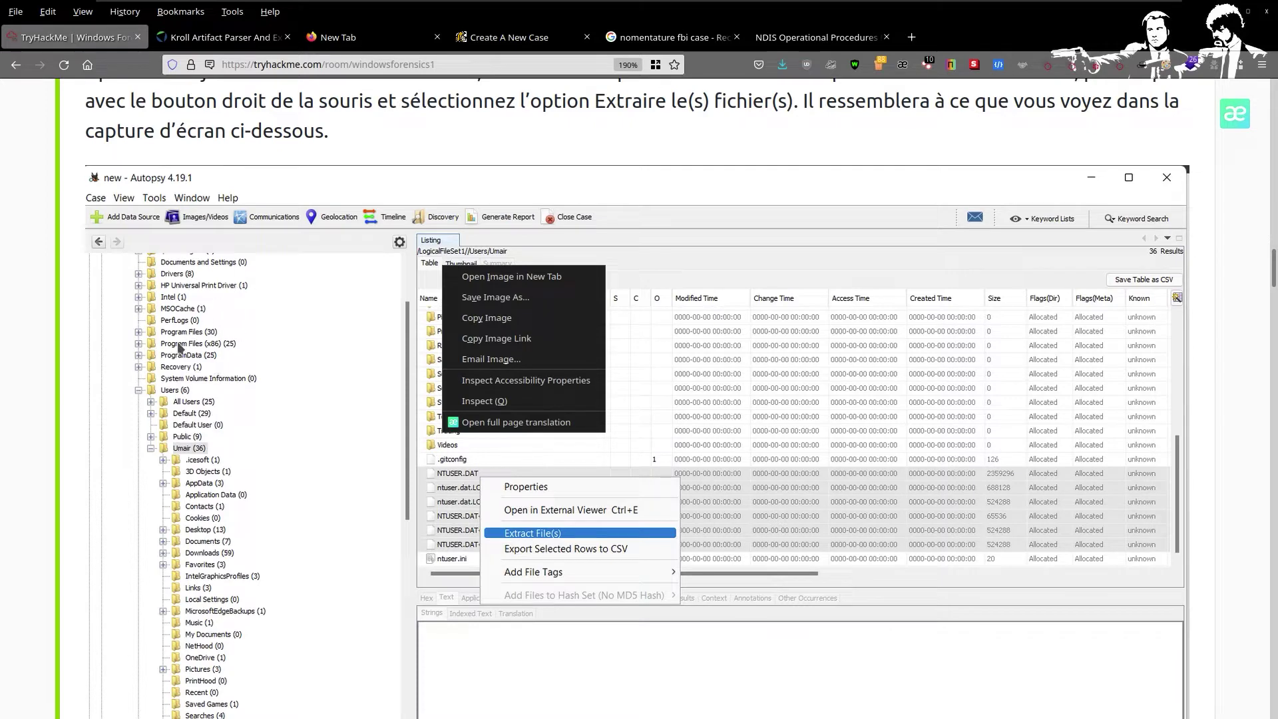
pyautogui.scroll(4, 641, 475)
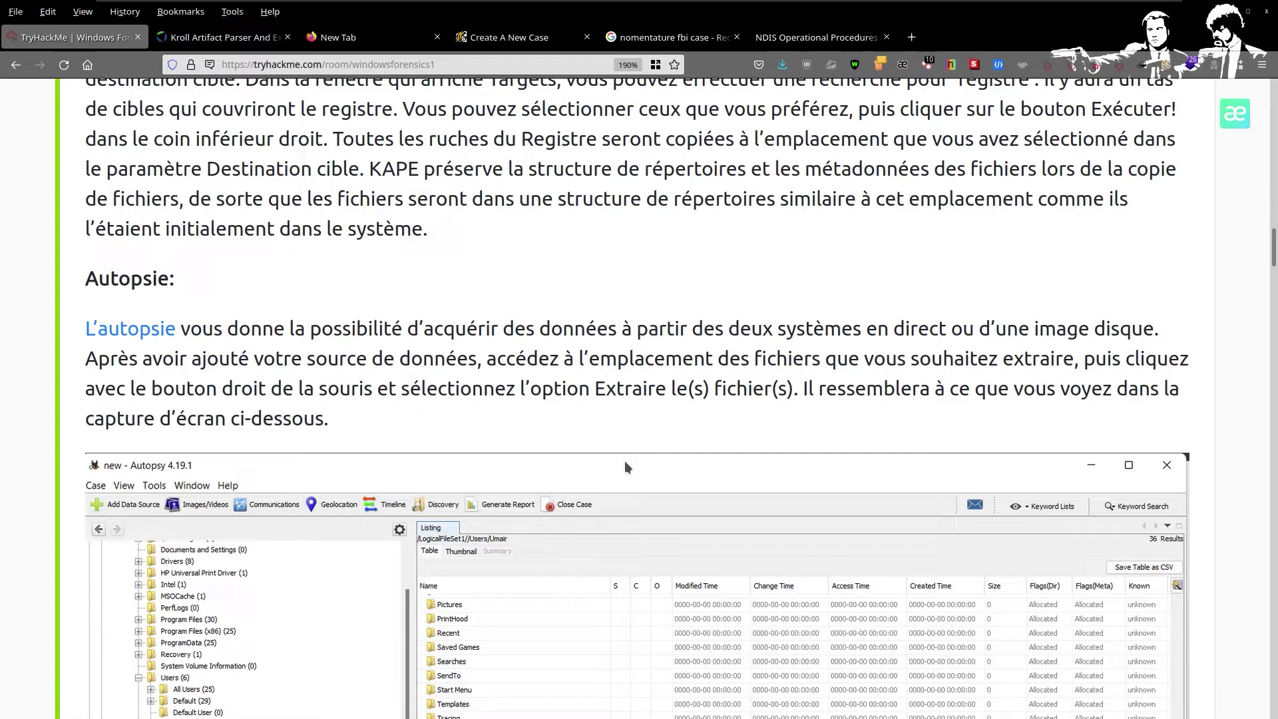
# - Examine the Autopsy screenshot's user folders and Extract File(s) option, then read the introduction to the FTK Imager section
pyautogui.scroll(-8, 625, 460)
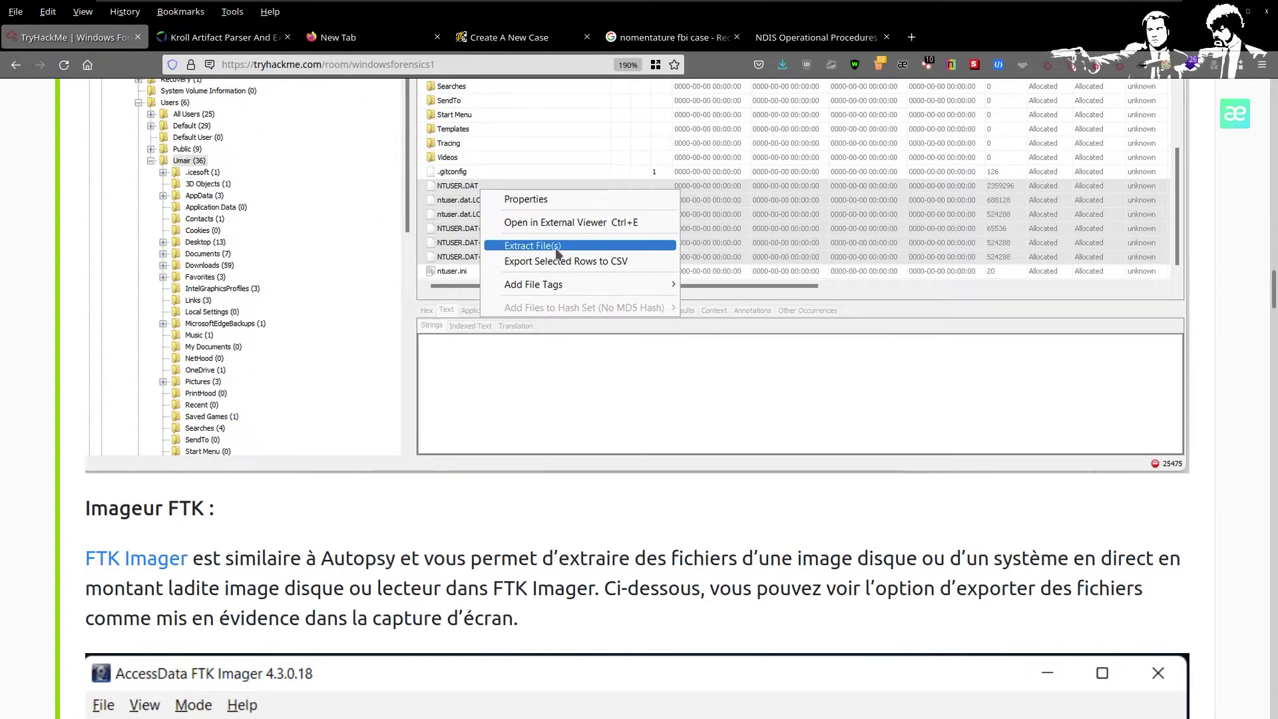
pyautogui.scroll(6, 558, 253)
pyautogui.click(589, 244)
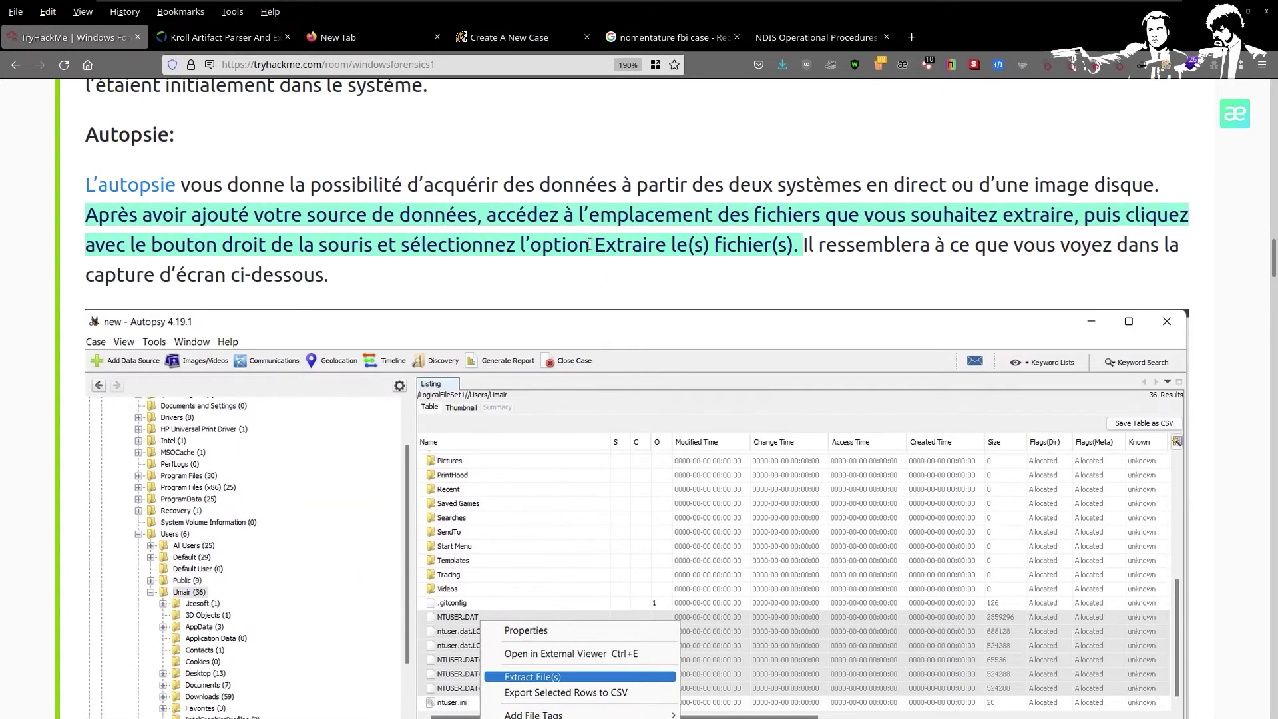
pyautogui.scroll(-2, 48, 284)
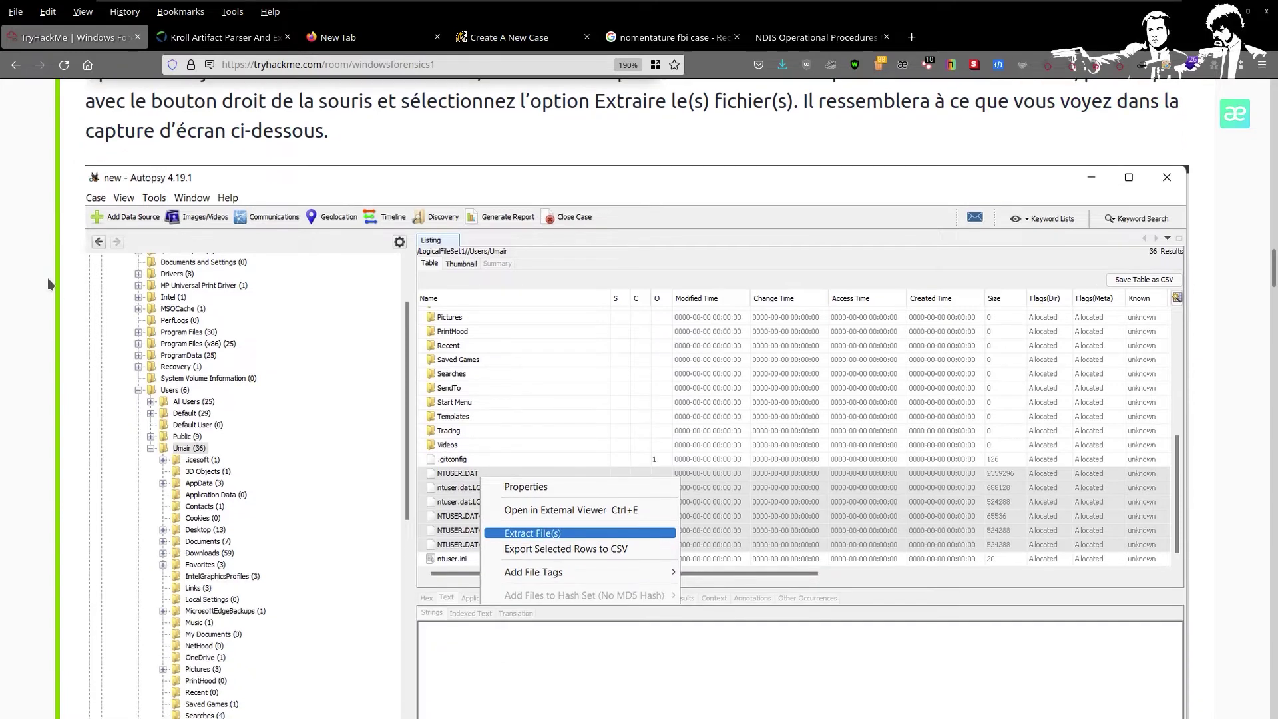
pyautogui.scroll(-2, 296, 333)
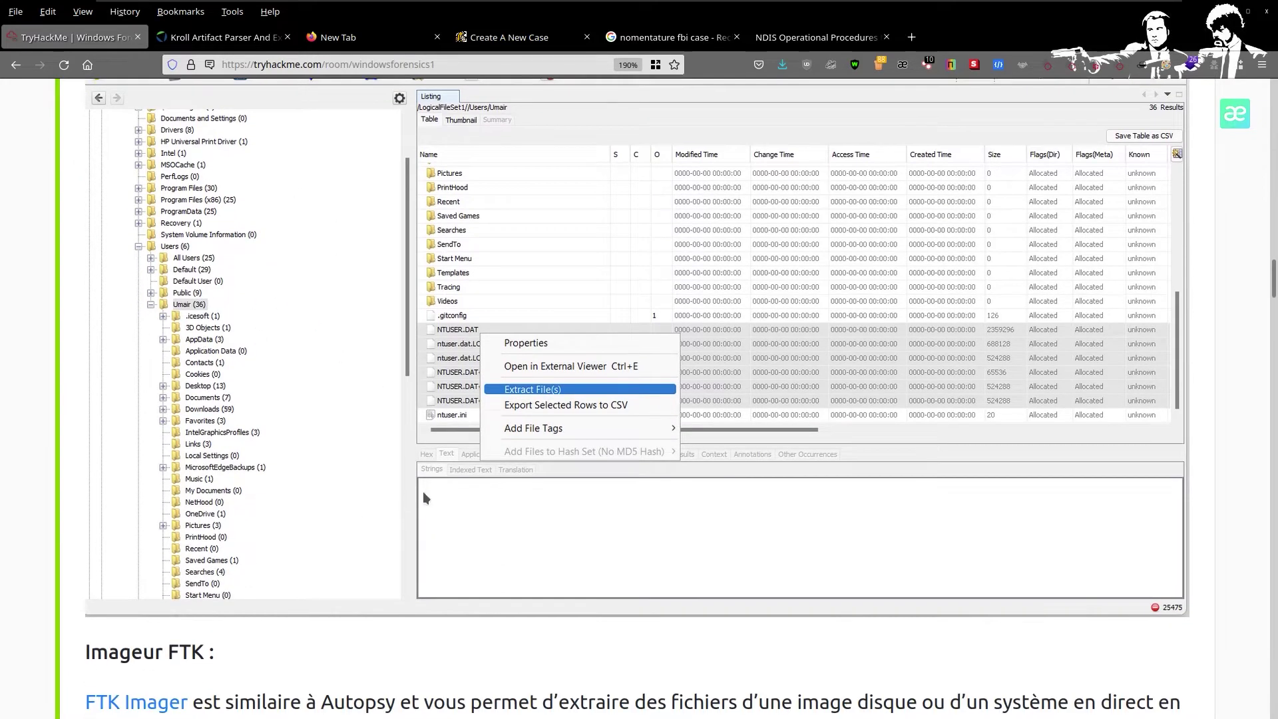
pyautogui.scroll(2, 455, 549)
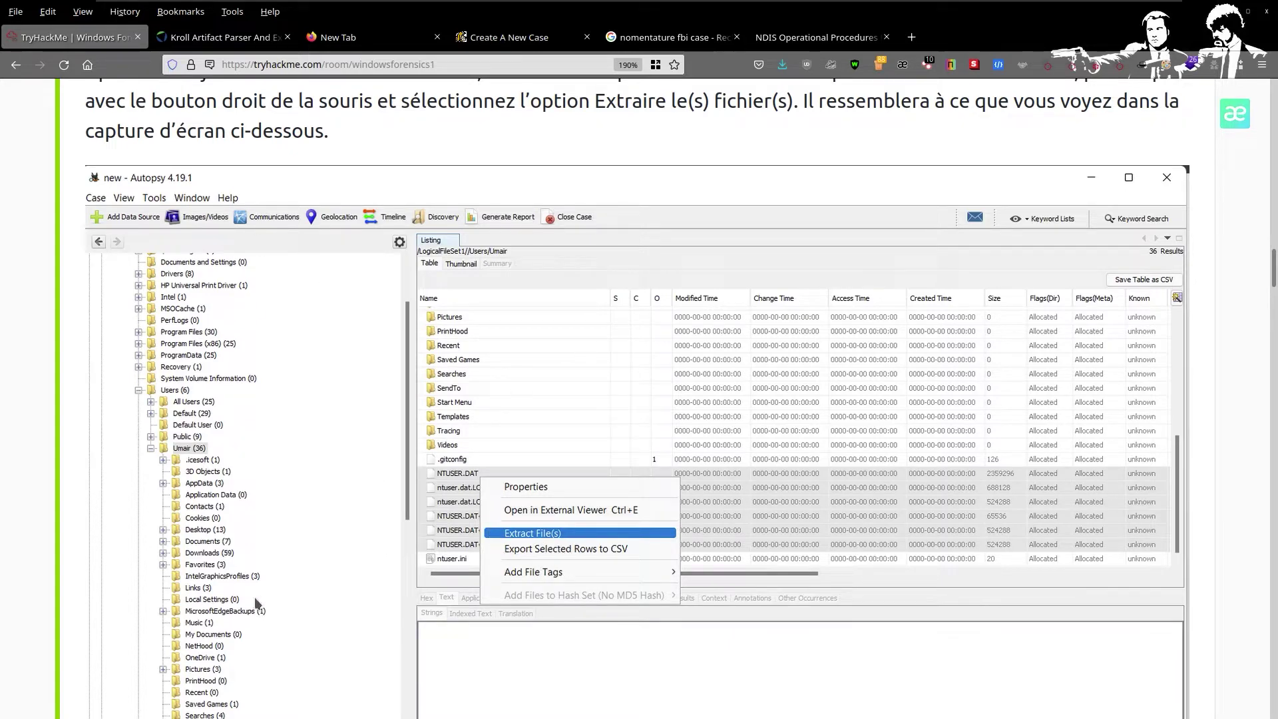
pyautogui.scroll(-2, 255, 514)
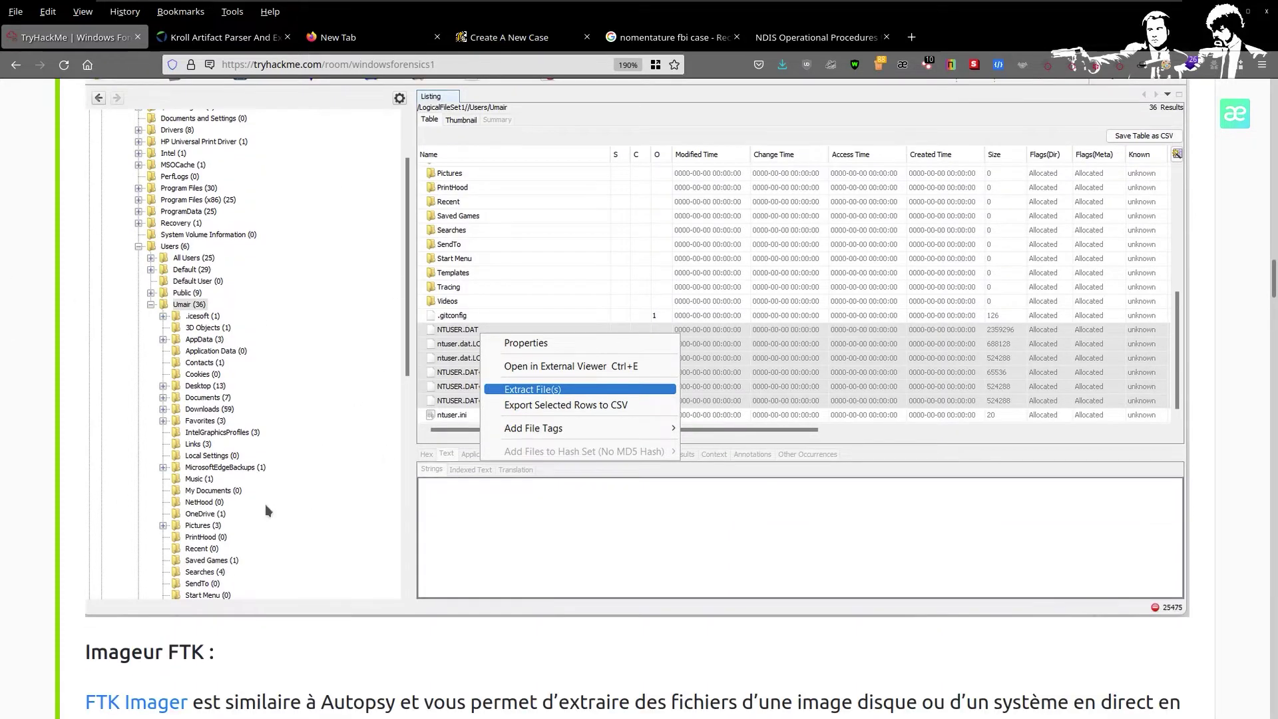
pyautogui.scroll(2, 187, 409)
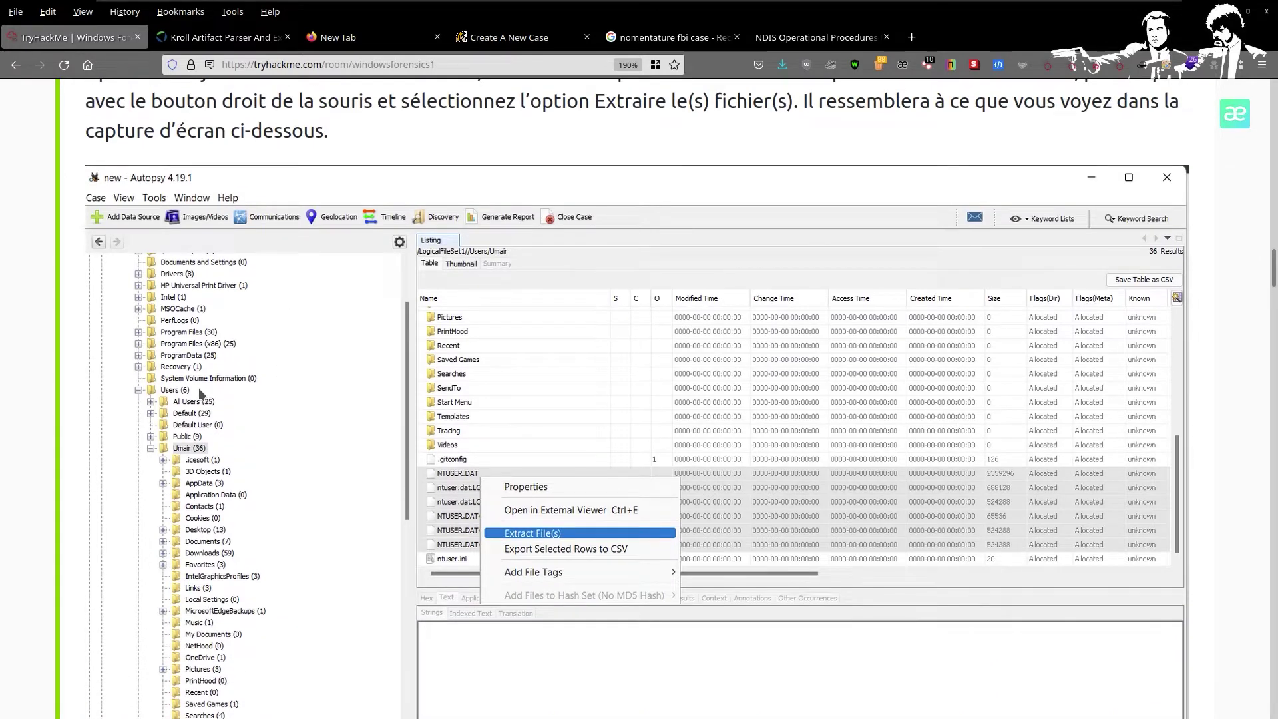
pyautogui.scroll(1, 258, 296)
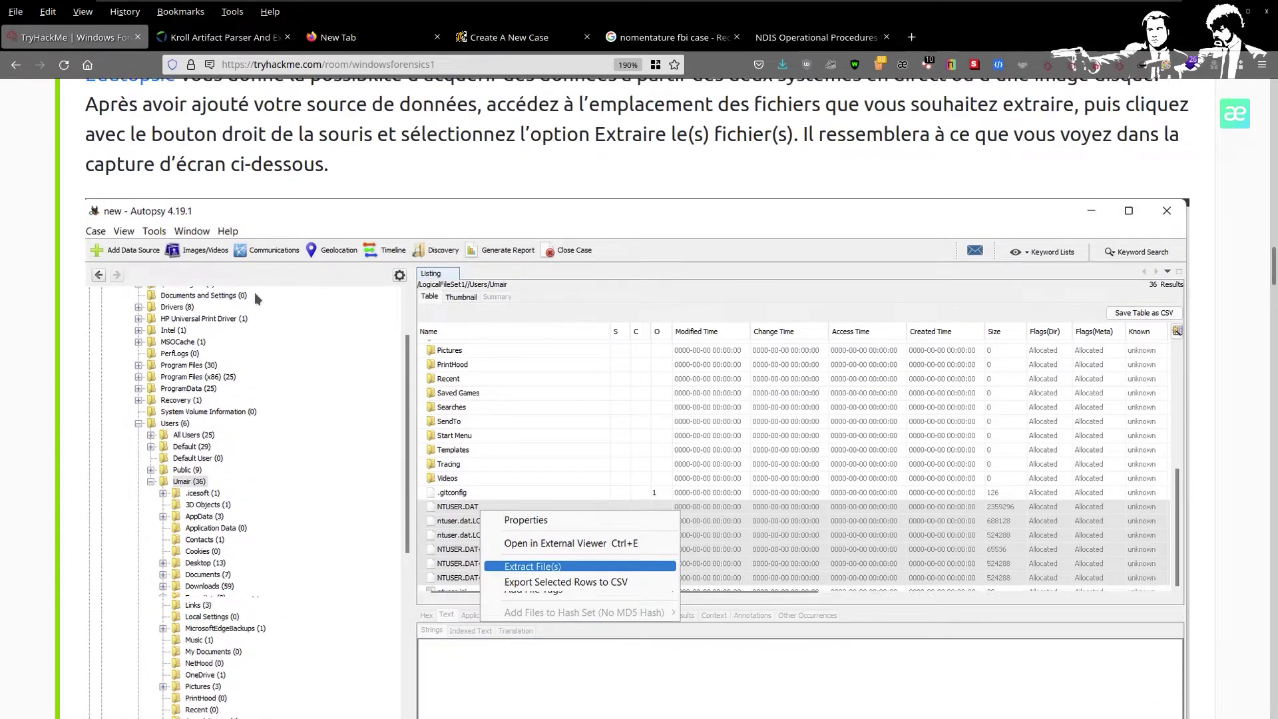
pyautogui.scroll(2, 258, 298)
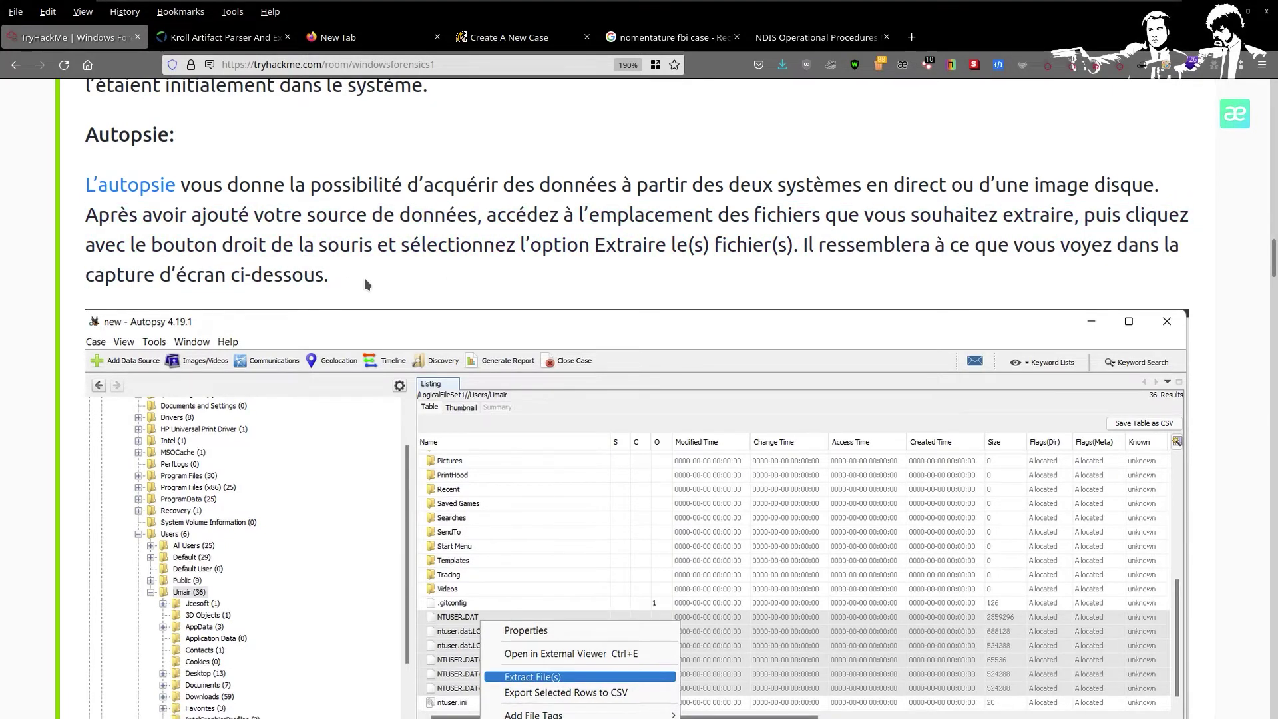
pyautogui.scroll(-8, 365, 278)
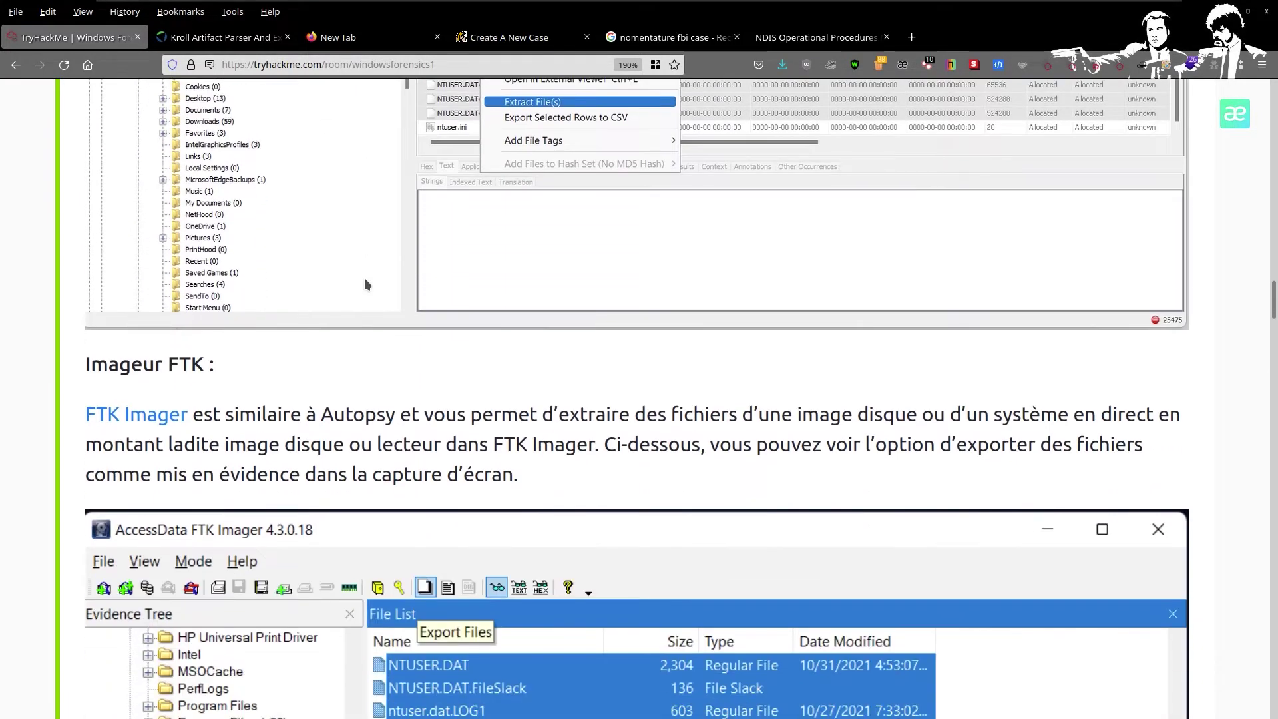
pyautogui.scroll(-2, 322, 291)
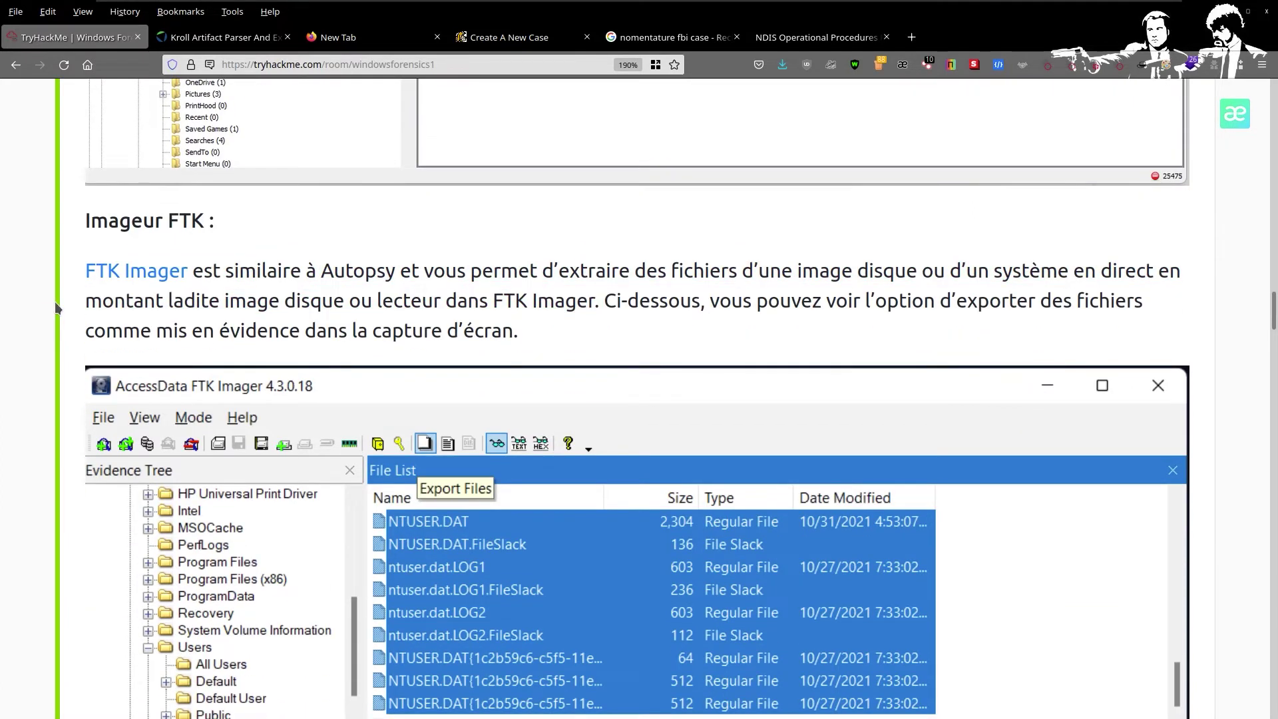
# - Switch to Konsole, stop the running Autopsy process and try to run the ftk command
pyautogui.hotkey('ctrl', 'F9')
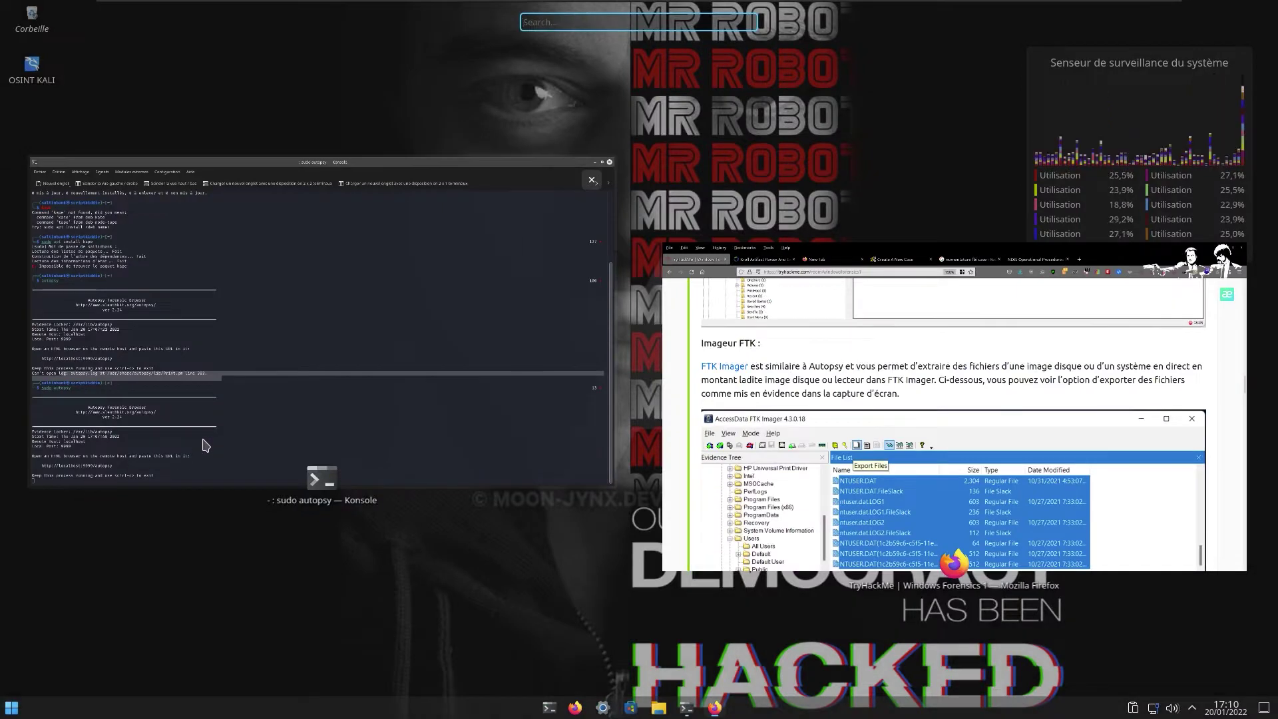
pyautogui.click(242, 440)
pyautogui.hotkey('ctrl', 'c')
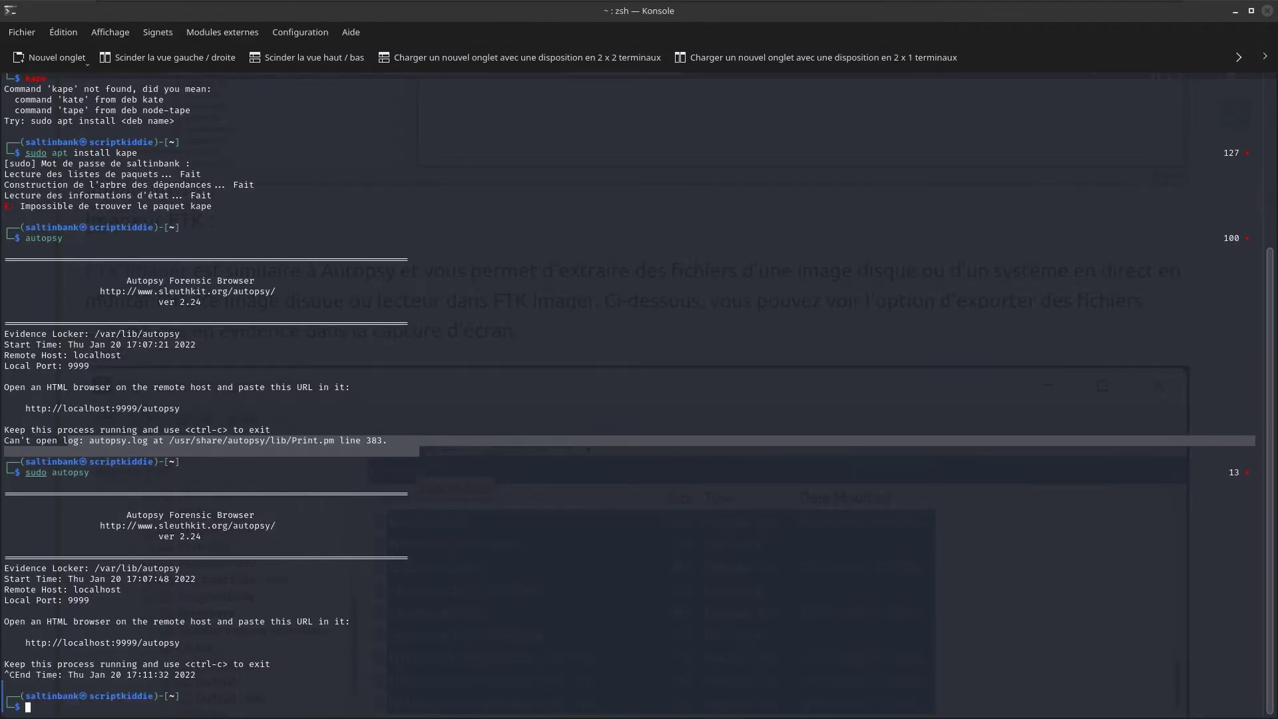
pyautogui.write('ftk')
pyautogui.press('Return')
# - Try to install the ftk package through apt with administrator rights
pyautogui.write('sudo apt ')
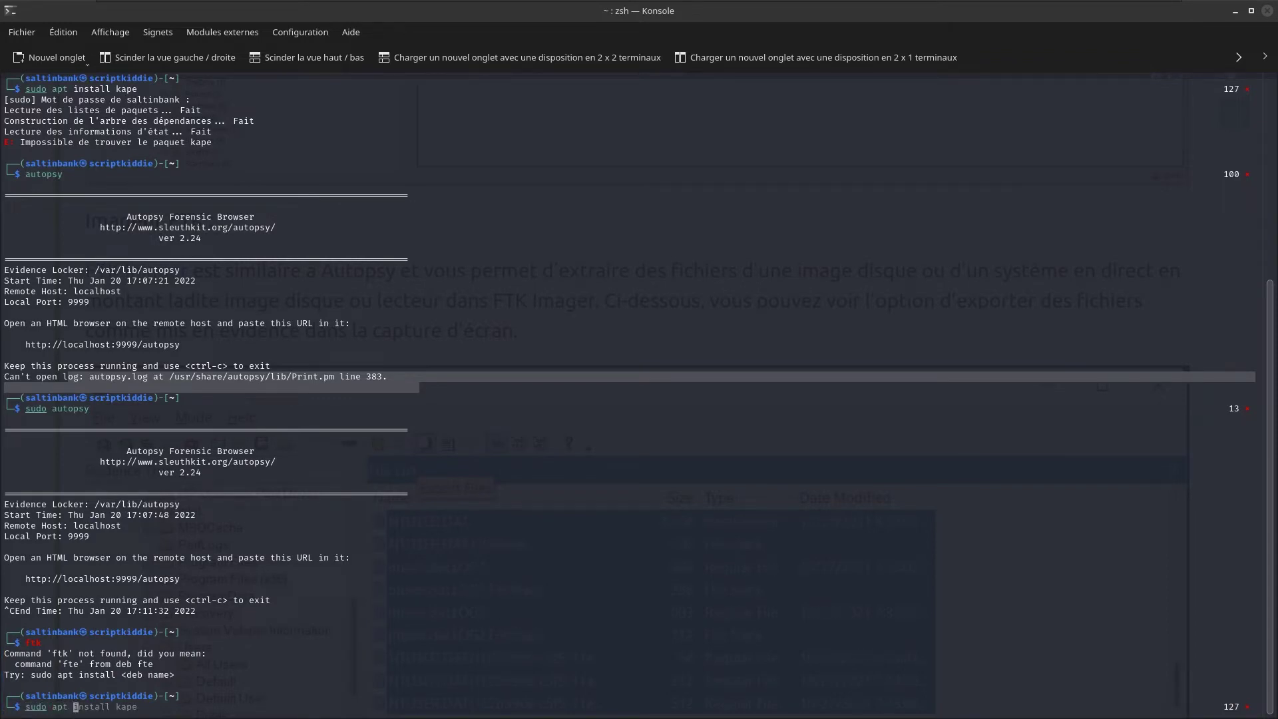
pyautogui.write('ftk')
pyautogui.press('Return')
pyautogui.write('sudo autops')
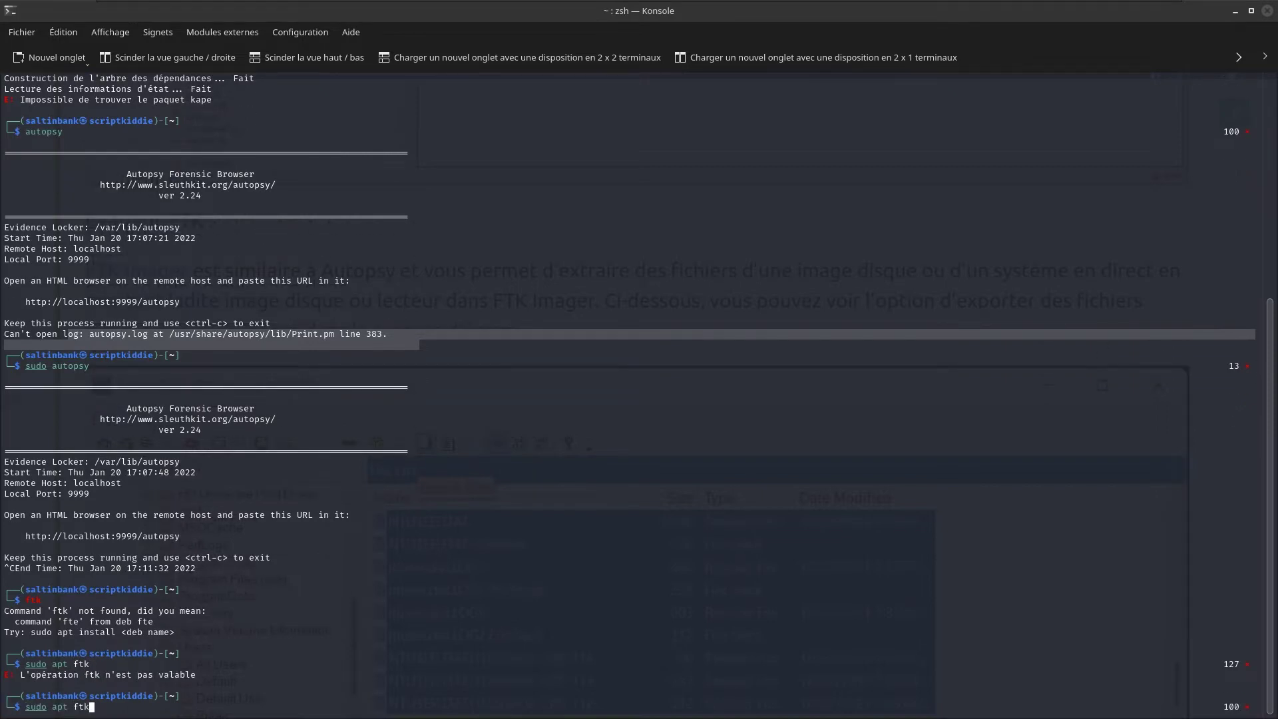
pyautogui.press('BackSpace')
pyautogui.press('BackSpace')
pyautogui.press('BackSpace')
pyautogui.press('BackSpace')
pyautogui.press('BackSpace')
pyautogui.press('BackSpace')
pyautogui.write('apt install ftk')
pyautogui.press('Return')
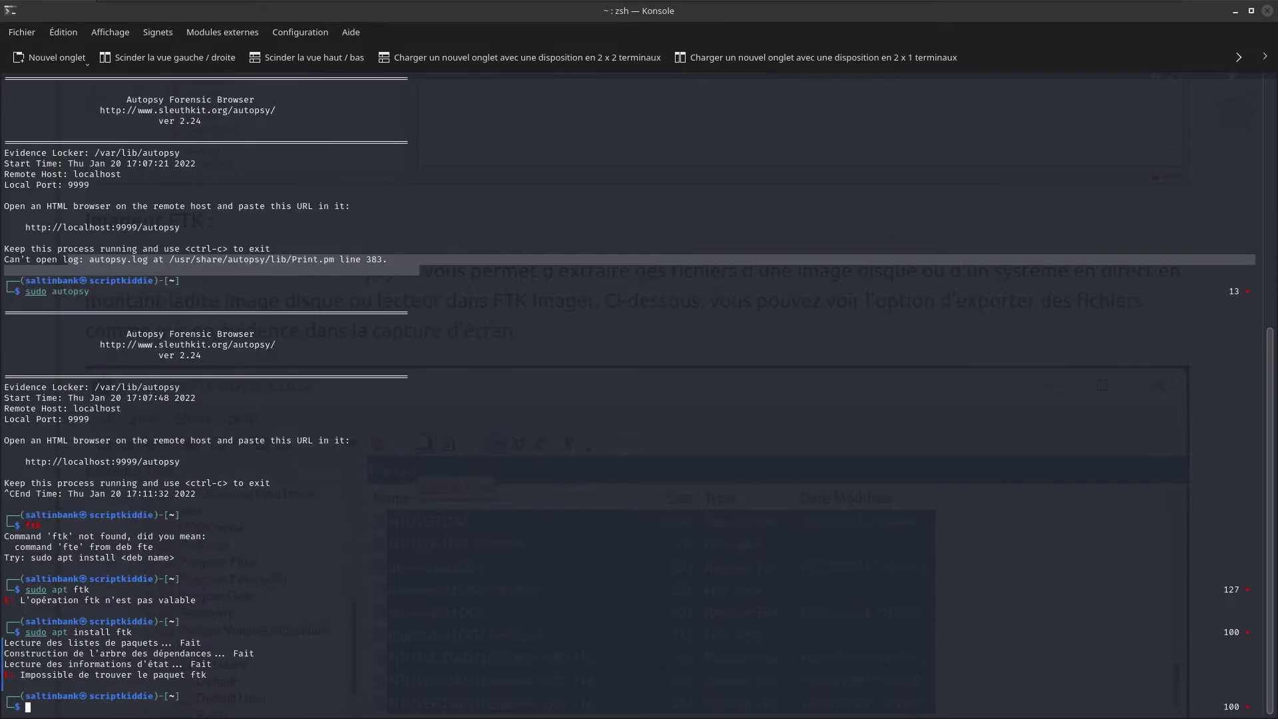
# - Switch back to Firefox, open the room's FTK Imager link in a new tab and review the Exterro product page
pyautogui.hotkey('alt', 'Tab')
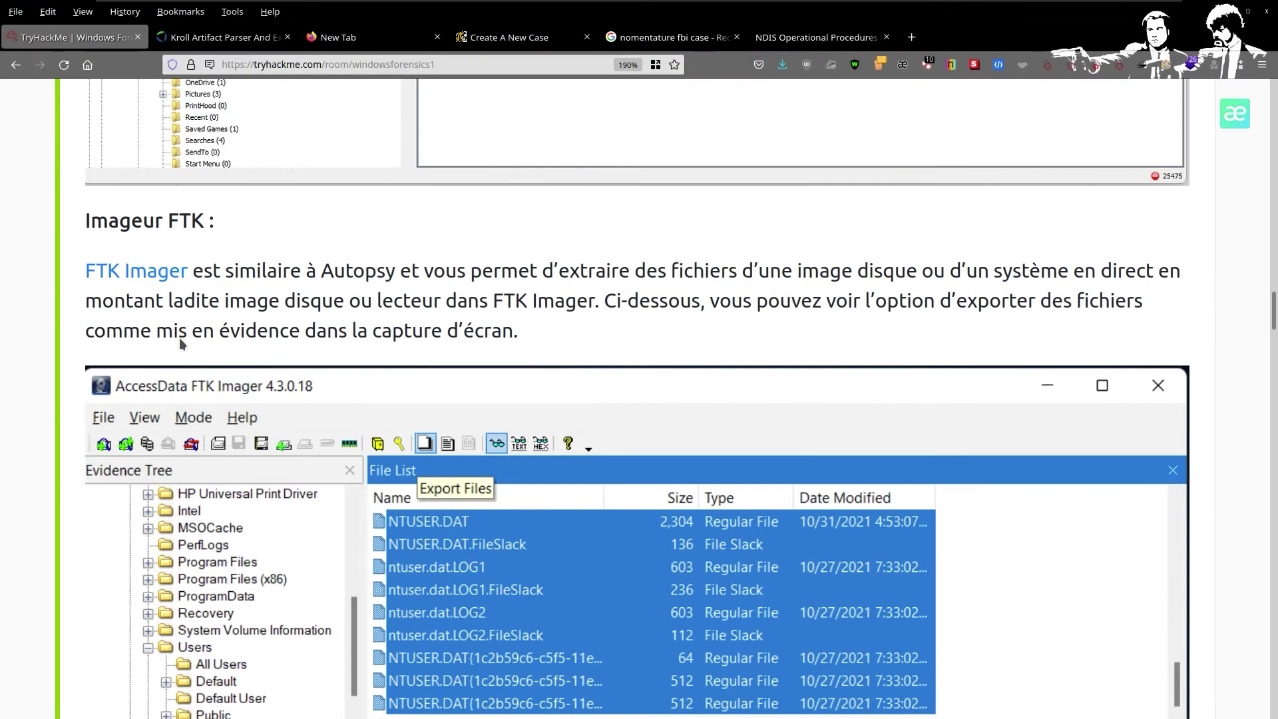
pyautogui.rightClick(142, 273)
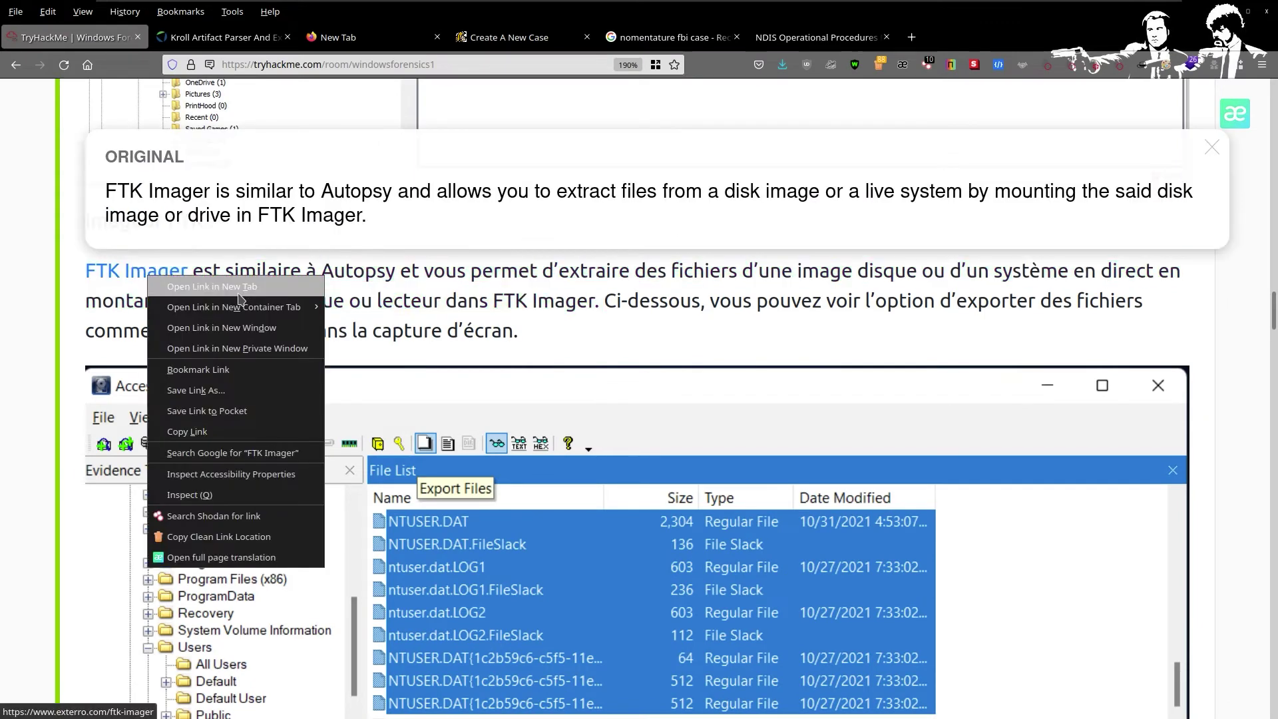
pyautogui.click(193, 289)
pyautogui.click(220, 37)
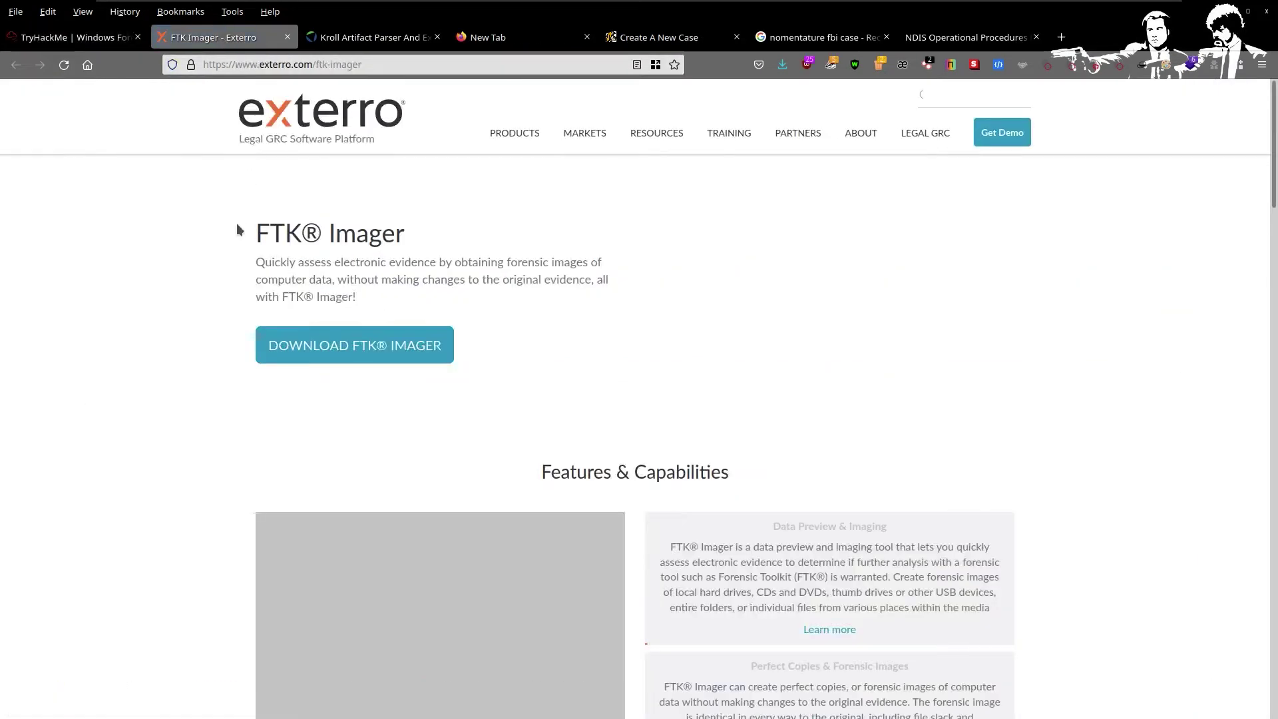
pyautogui.scroll(-10, 436, 447)
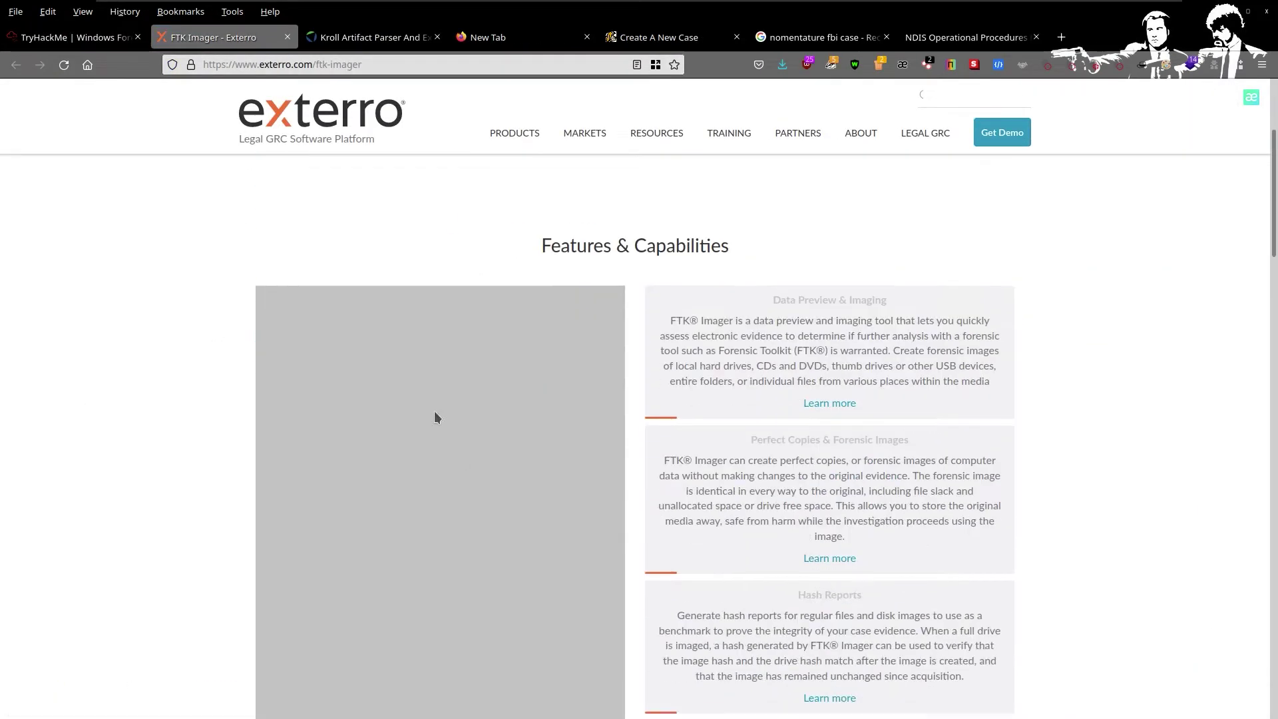
pyautogui.scroll(10, 681, 460)
pyautogui.scroll(-15, 530, 377)
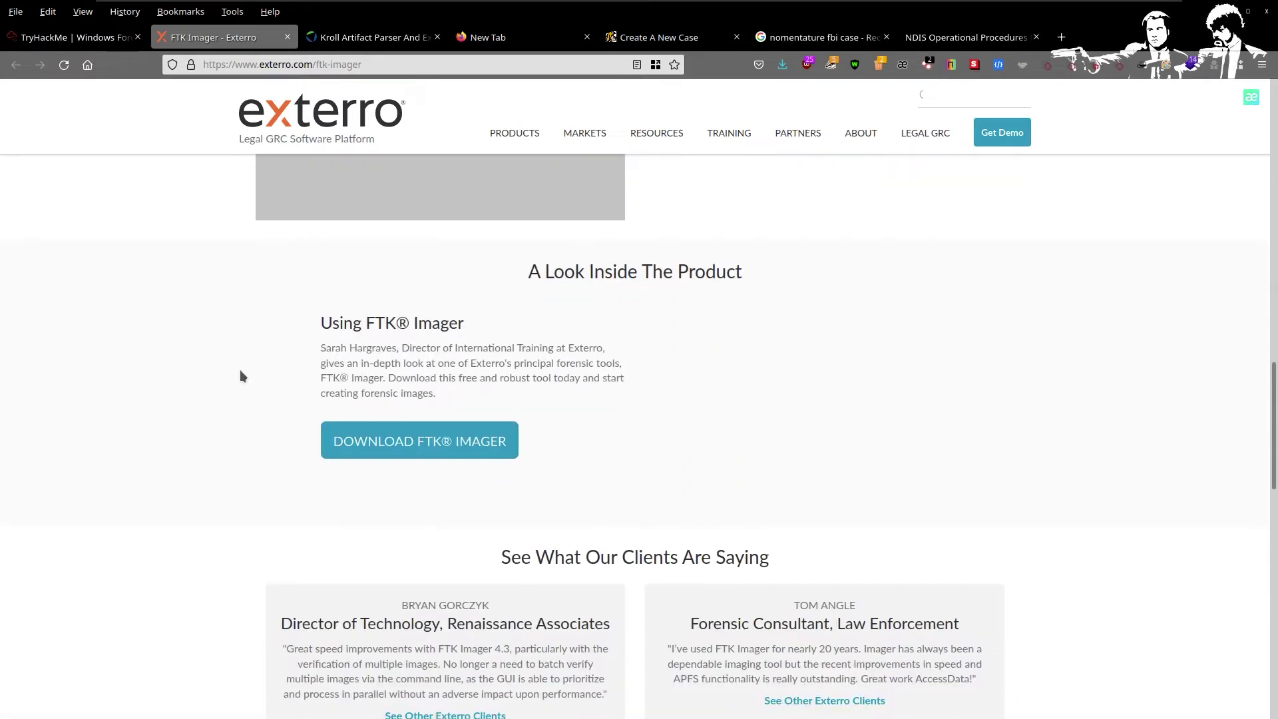
# - Return to the TryHackMe room and read about FTK Imager's Export Files and Obtain Protected Files options, including the Amcache.hve limitation
pyautogui.click(94, 40)
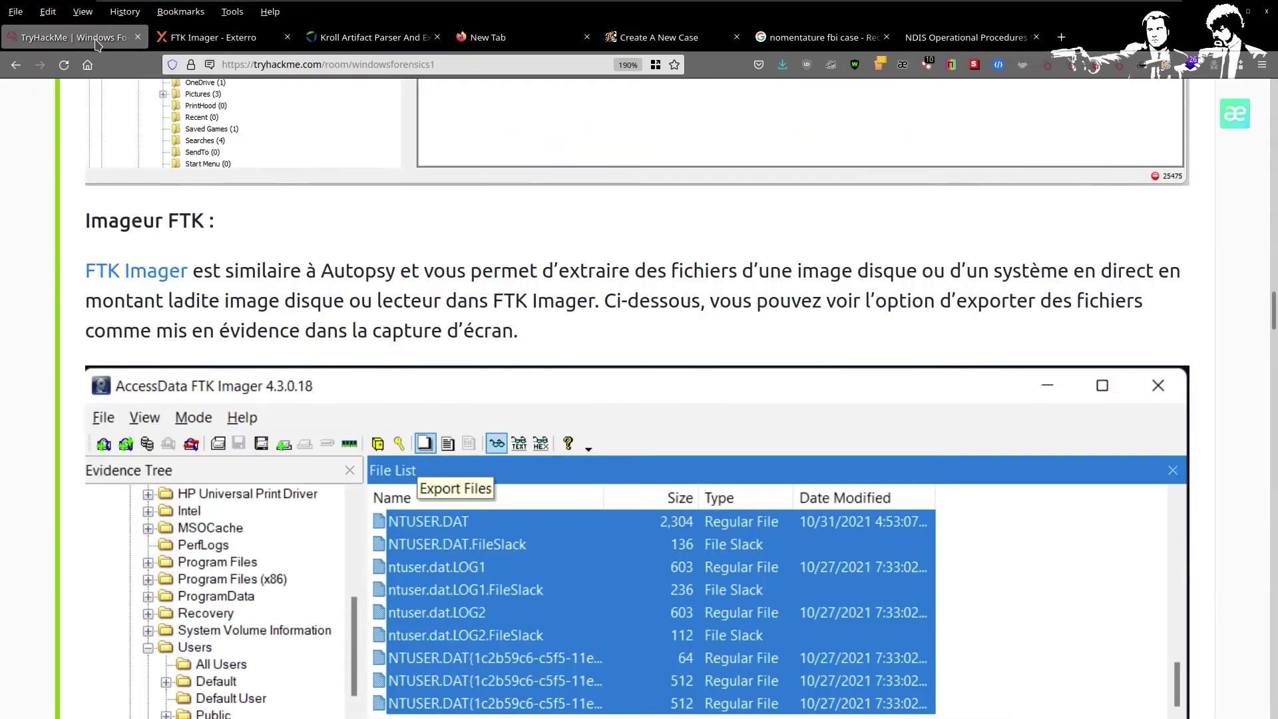
pyautogui.scroll(-2, 578, 319)
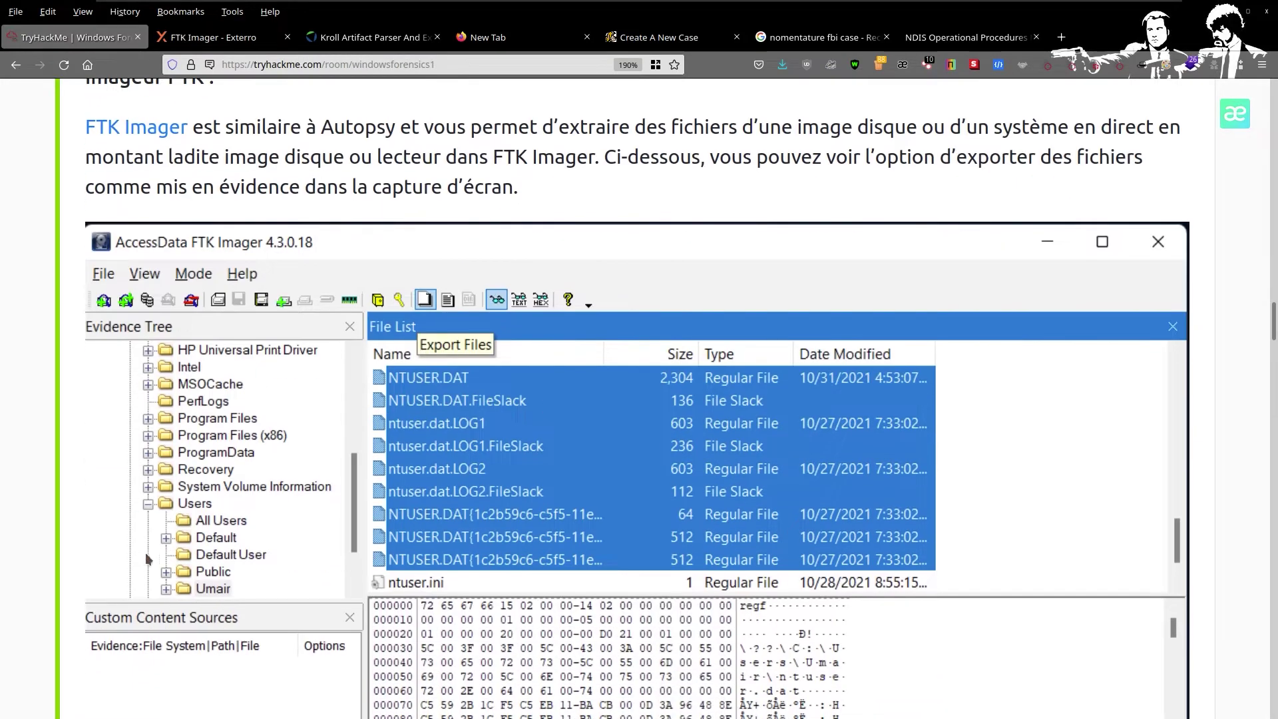
pyautogui.scroll(2, 62, 365)
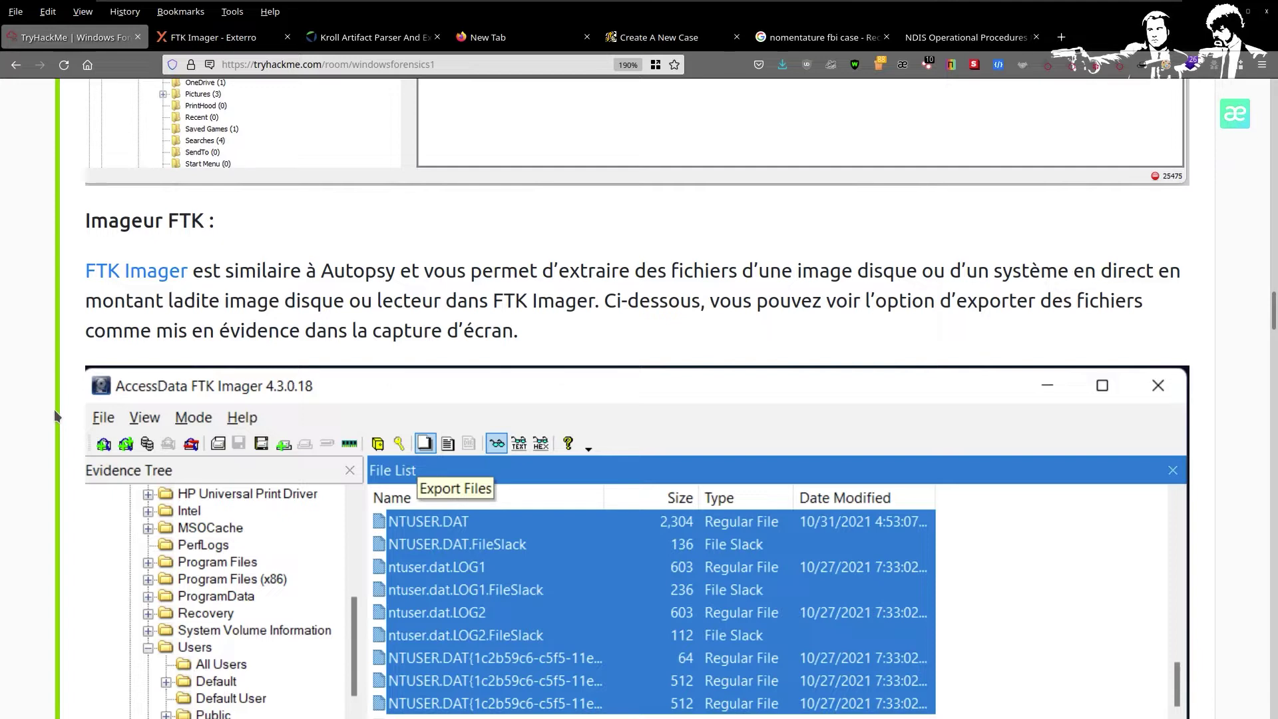
pyautogui.scroll(-2, 54, 410)
pyautogui.scroll(-2, 689, 469)
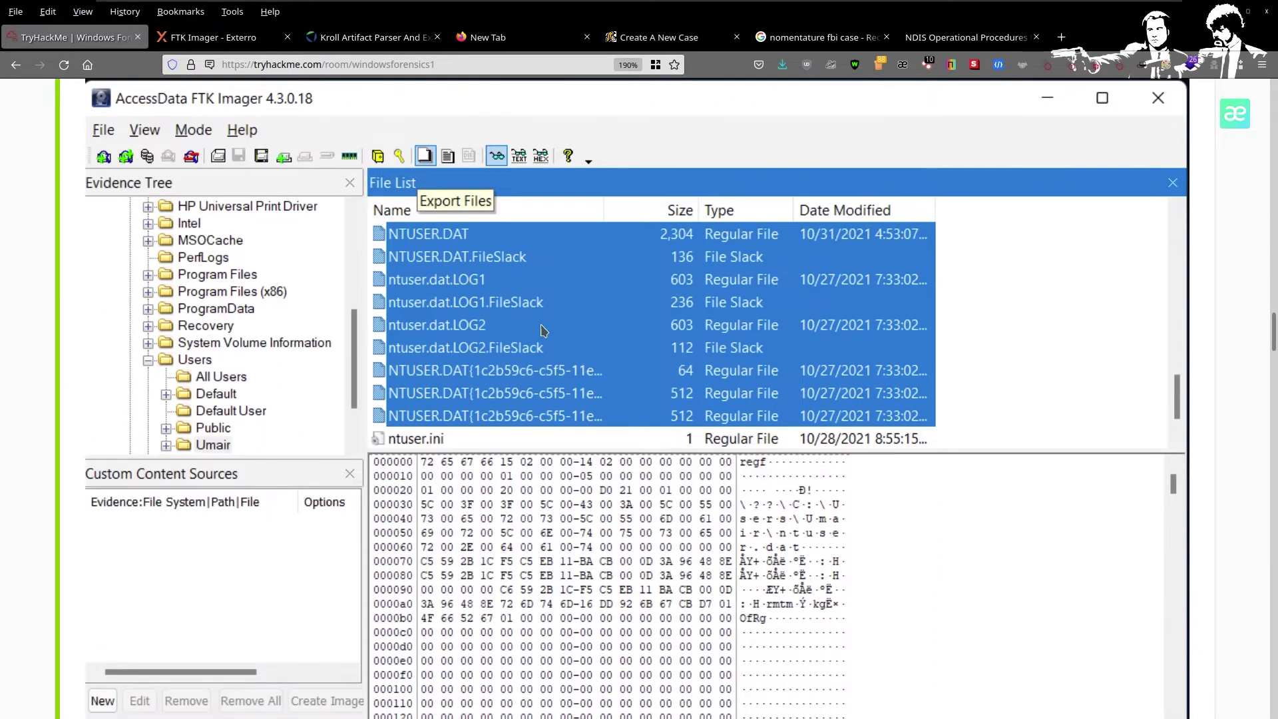
pyautogui.scroll(-2, 532, 324)
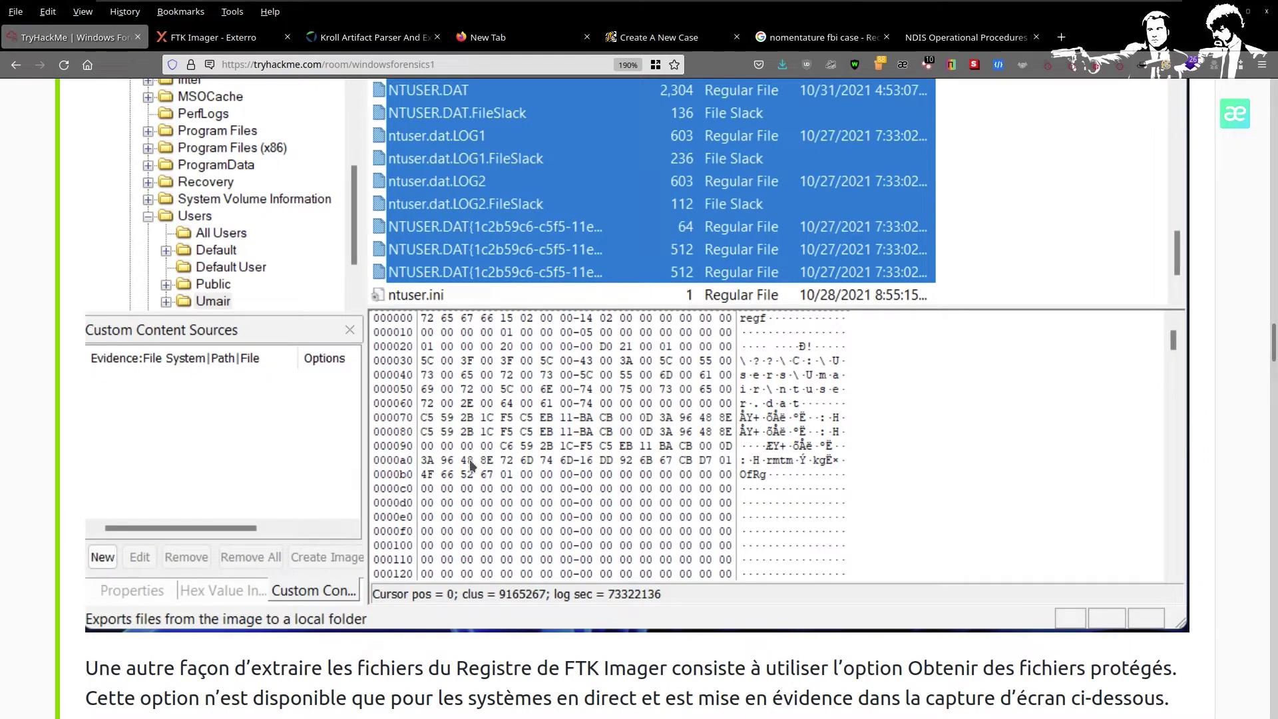
pyautogui.scroll(-2, 459, 478)
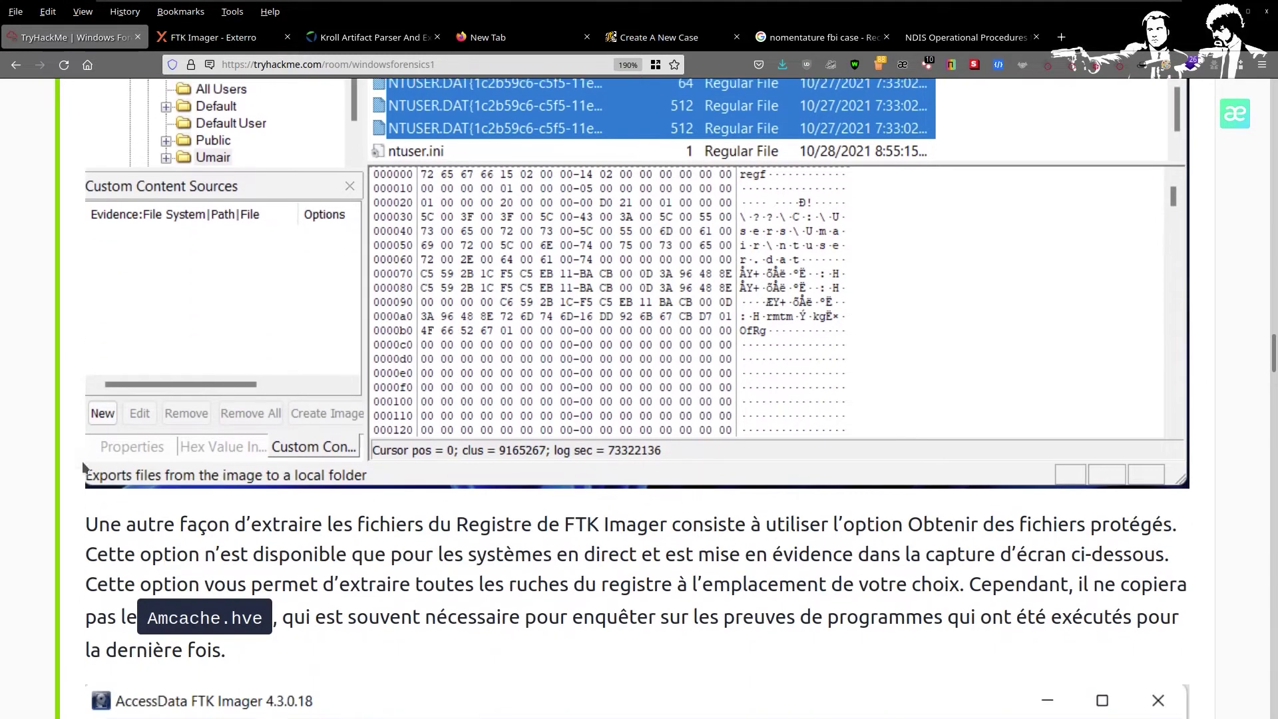
pyautogui.scroll(-2, 34, 479)
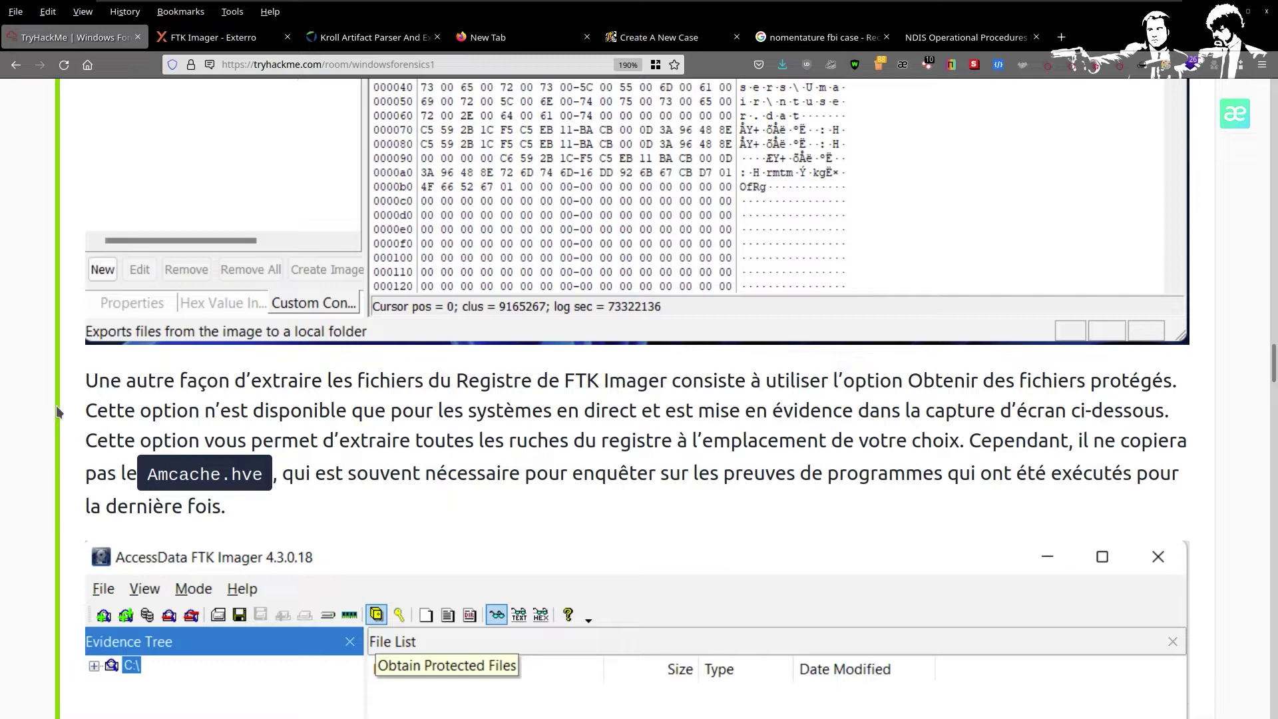
pyautogui.scroll(-5, 646, 569)
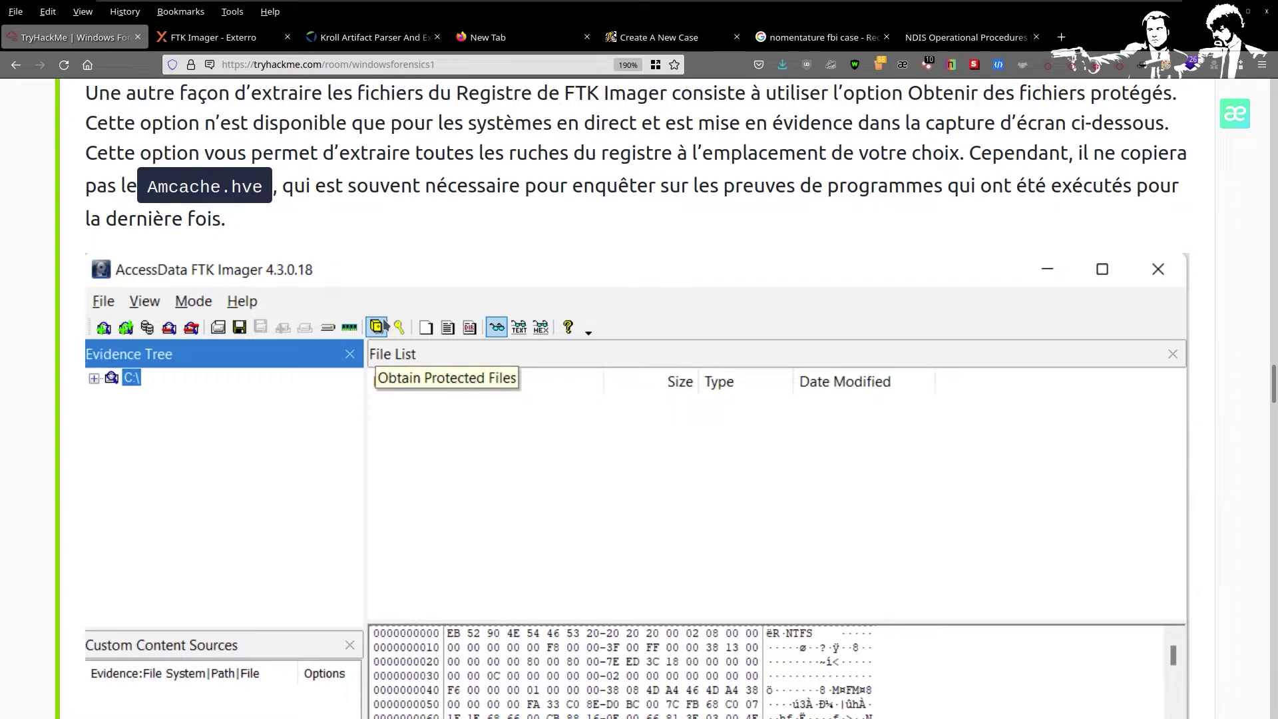
pyautogui.scroll(5, 305, 454)
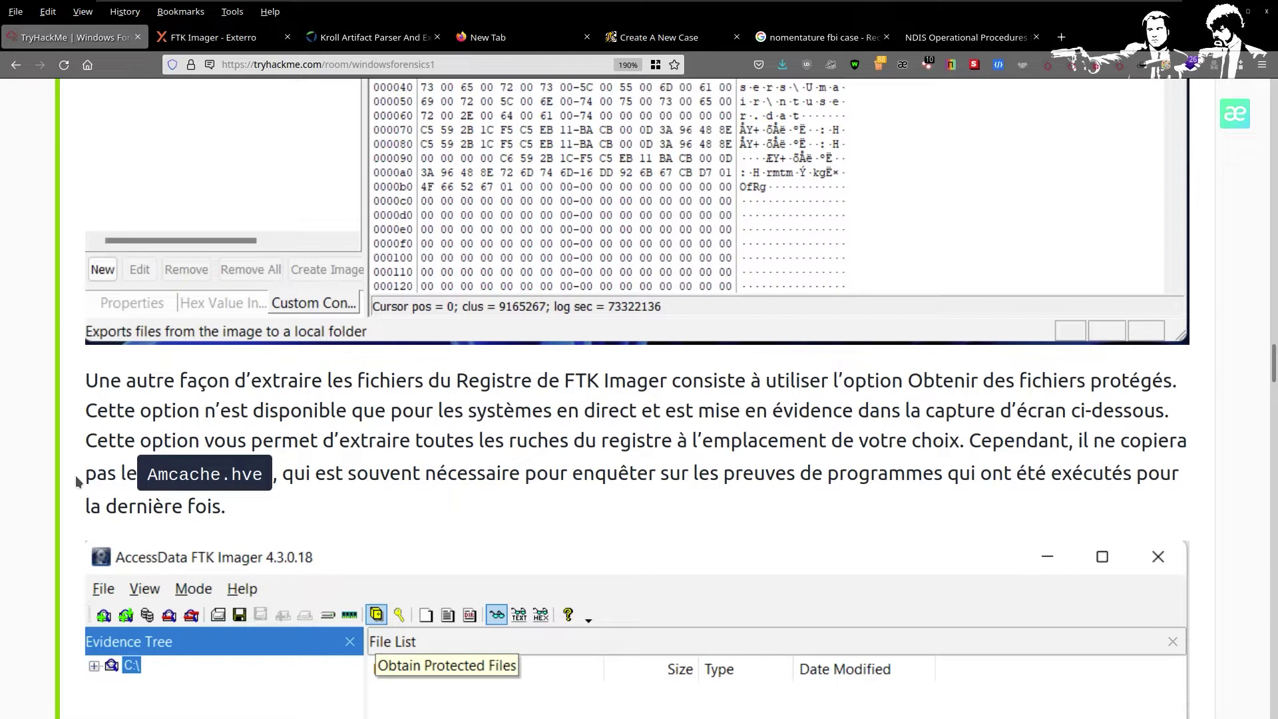
# - Read the note on using the attached virtual machine and the extracted files section covering AccessData Registry Viewer with its NTUSER.DAT screenshot
pyautogui.scroll(-4, 70, 480)
pyautogui.scroll(-2, 62, 466)
pyautogui.scroll(-4, 64, 470)
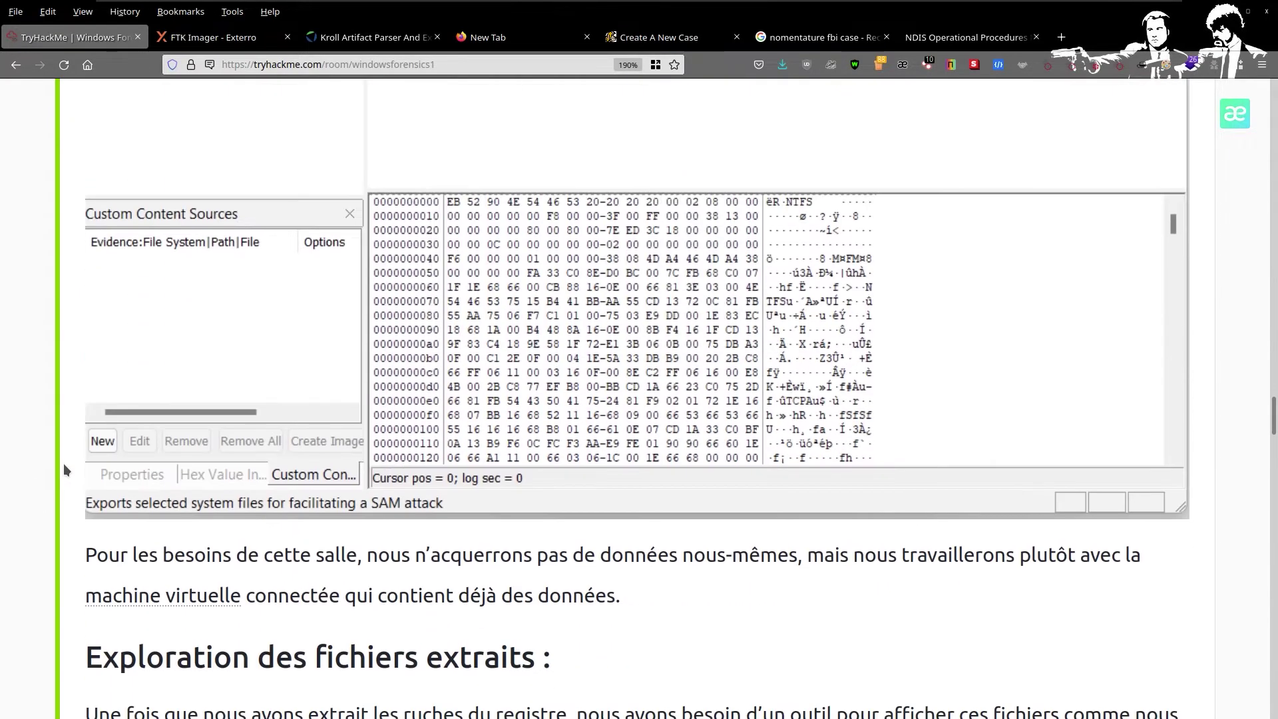
pyautogui.scroll(-2, 64, 470)
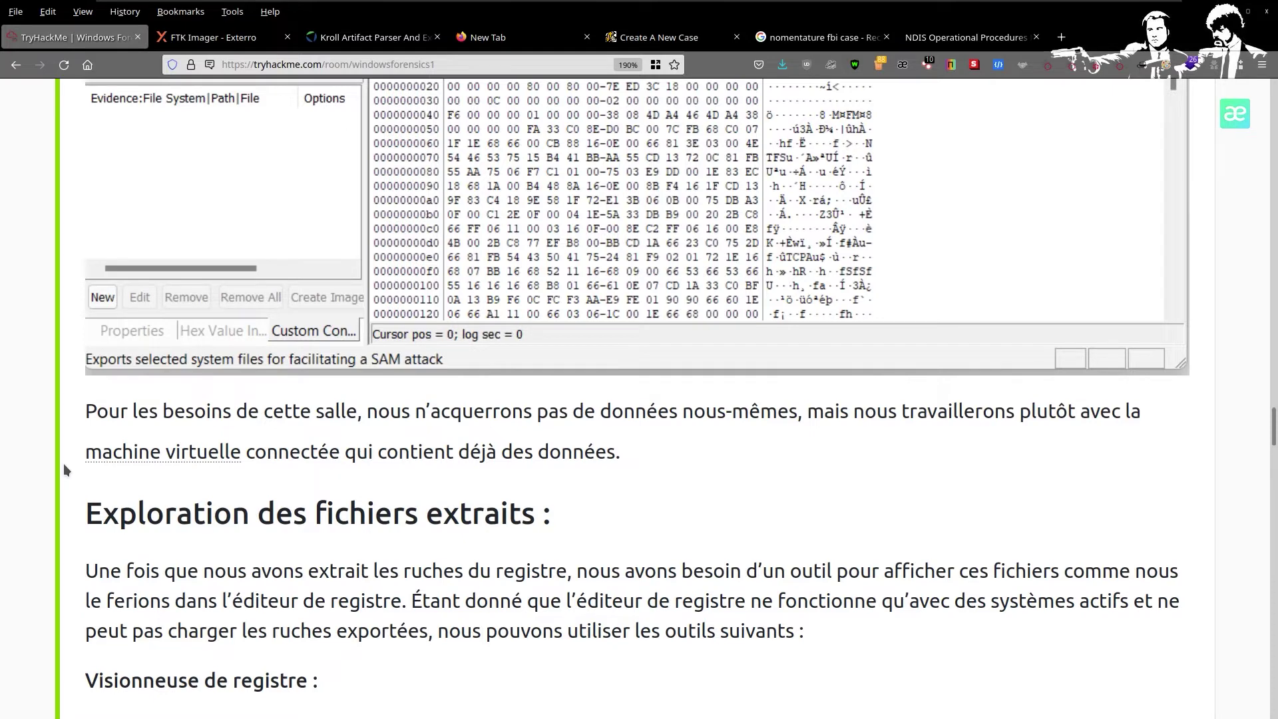
pyautogui.scroll(-4, 62, 463)
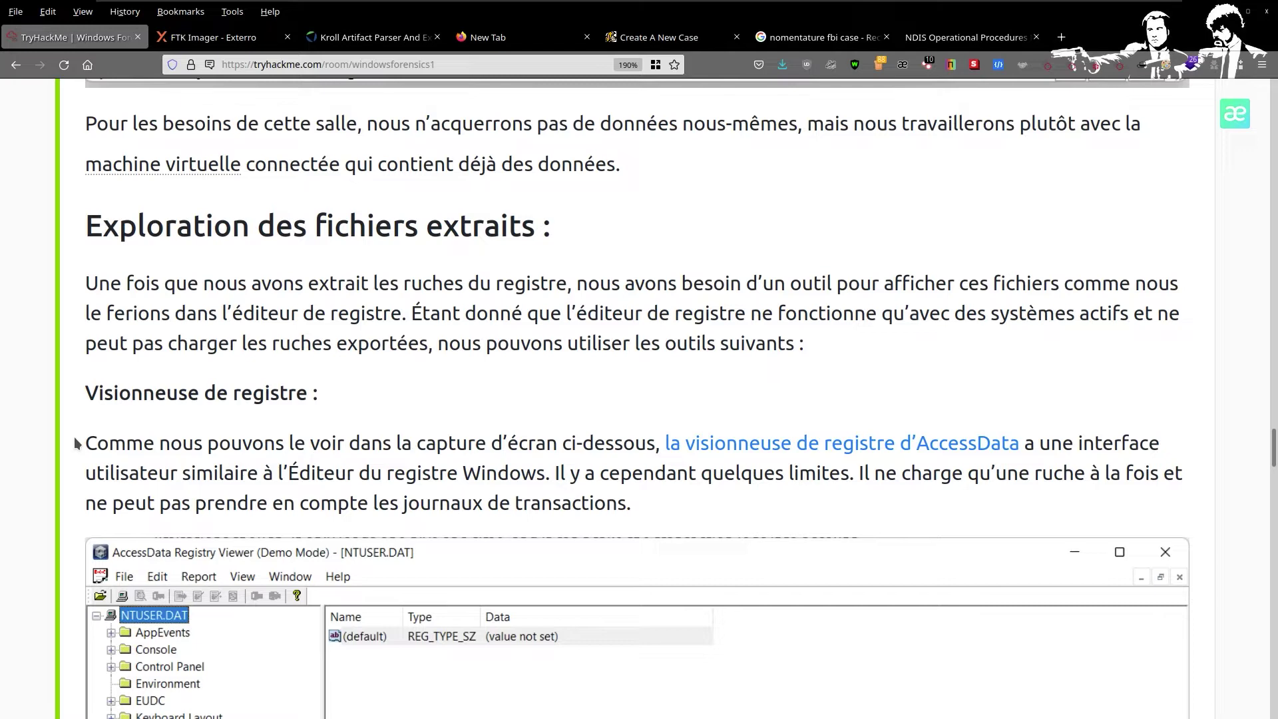
pyautogui.scroll(-3, 86, 445)
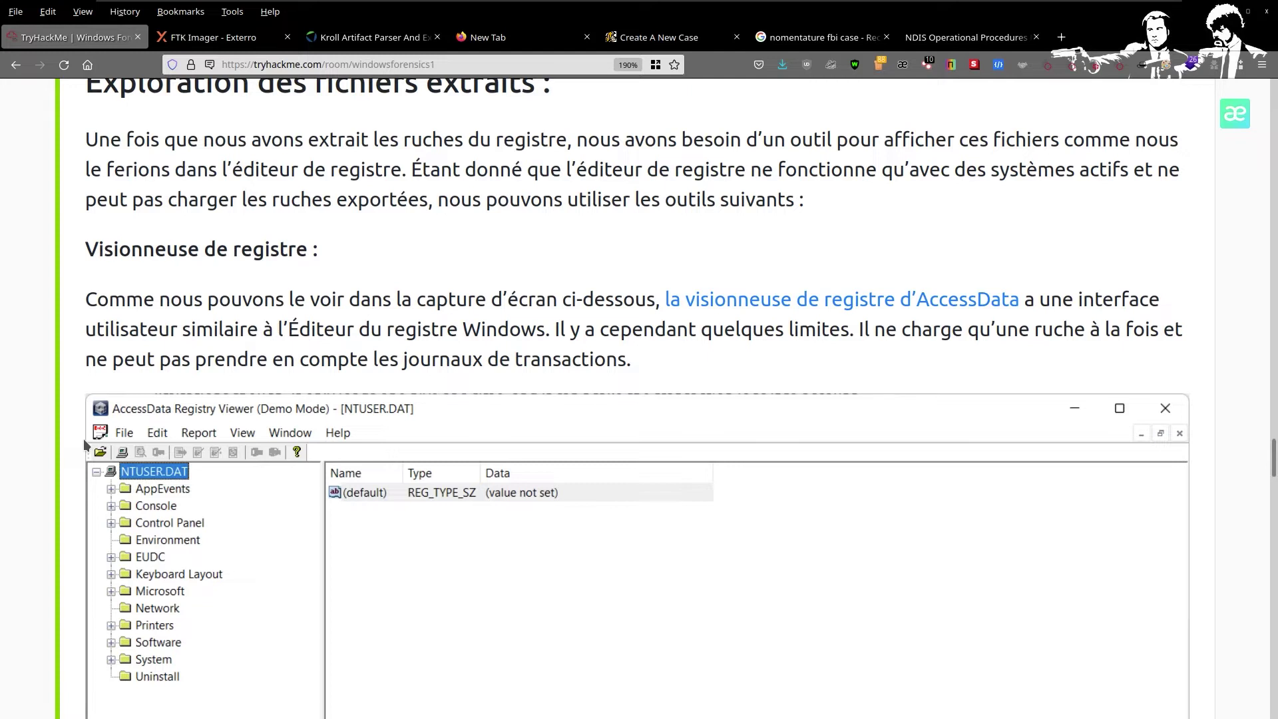
pyautogui.scroll(-5, 208, 447)
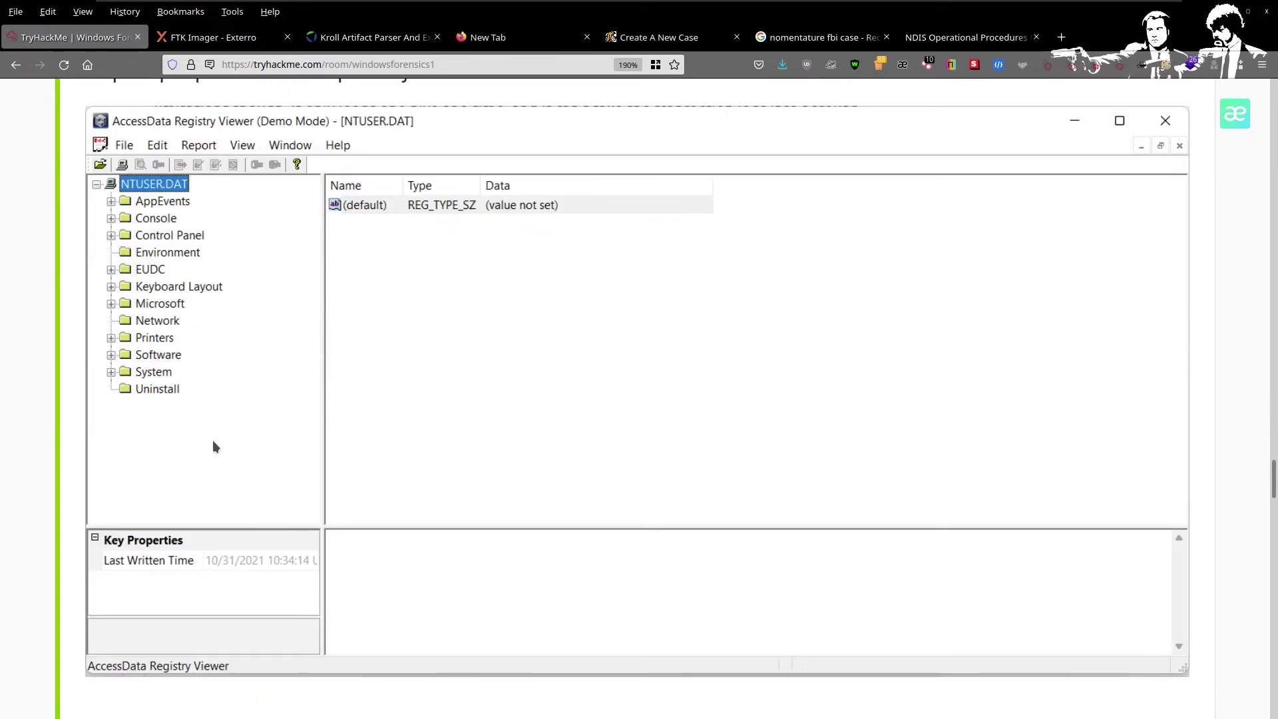
# - Read the room's section on Zimmerman's Registry Explorer and check the original English wording of its first sentence
pyautogui.scroll(-7, 213, 440)
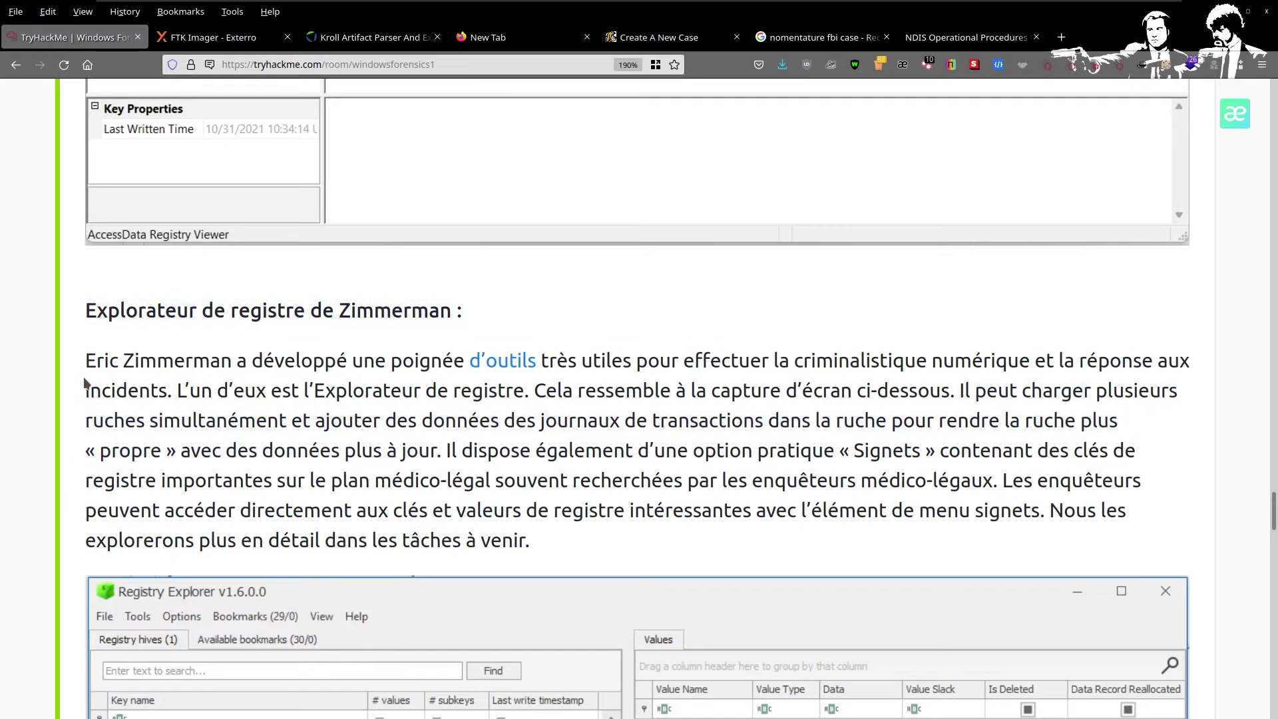
pyautogui.moveTo(85, 360); pyautogui.dragTo(233, 360)
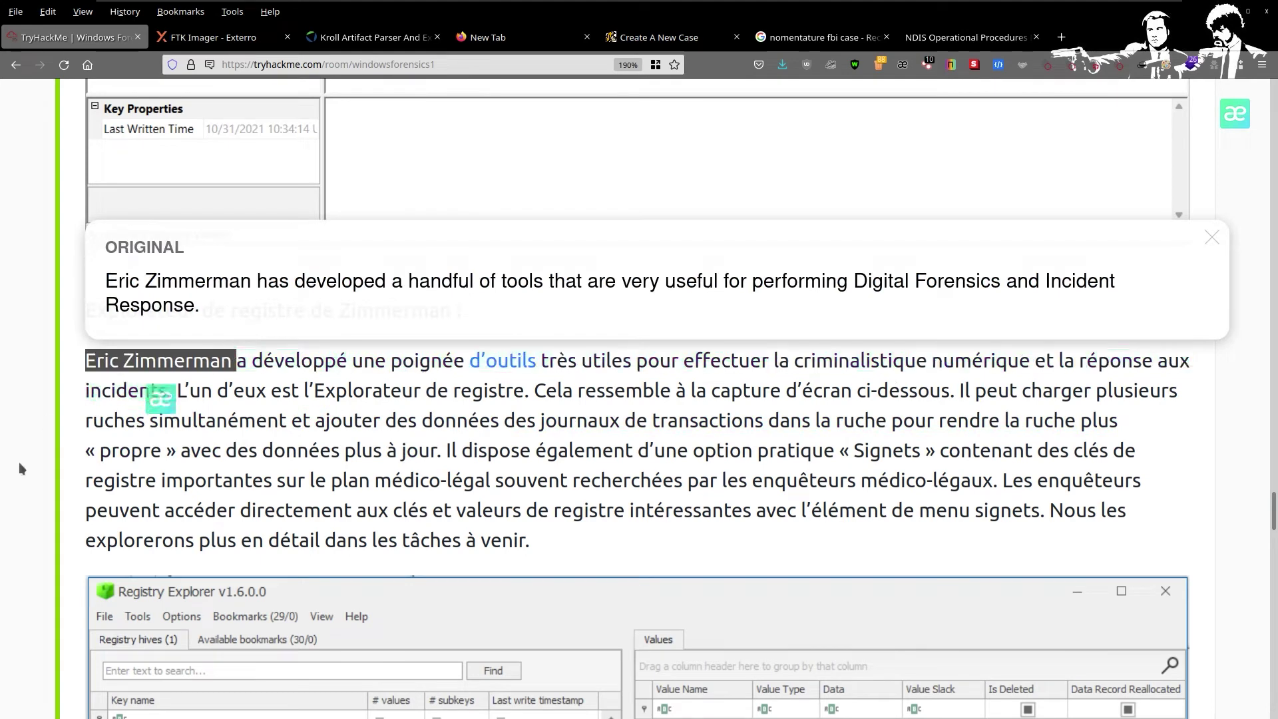
pyautogui.click(34, 470)
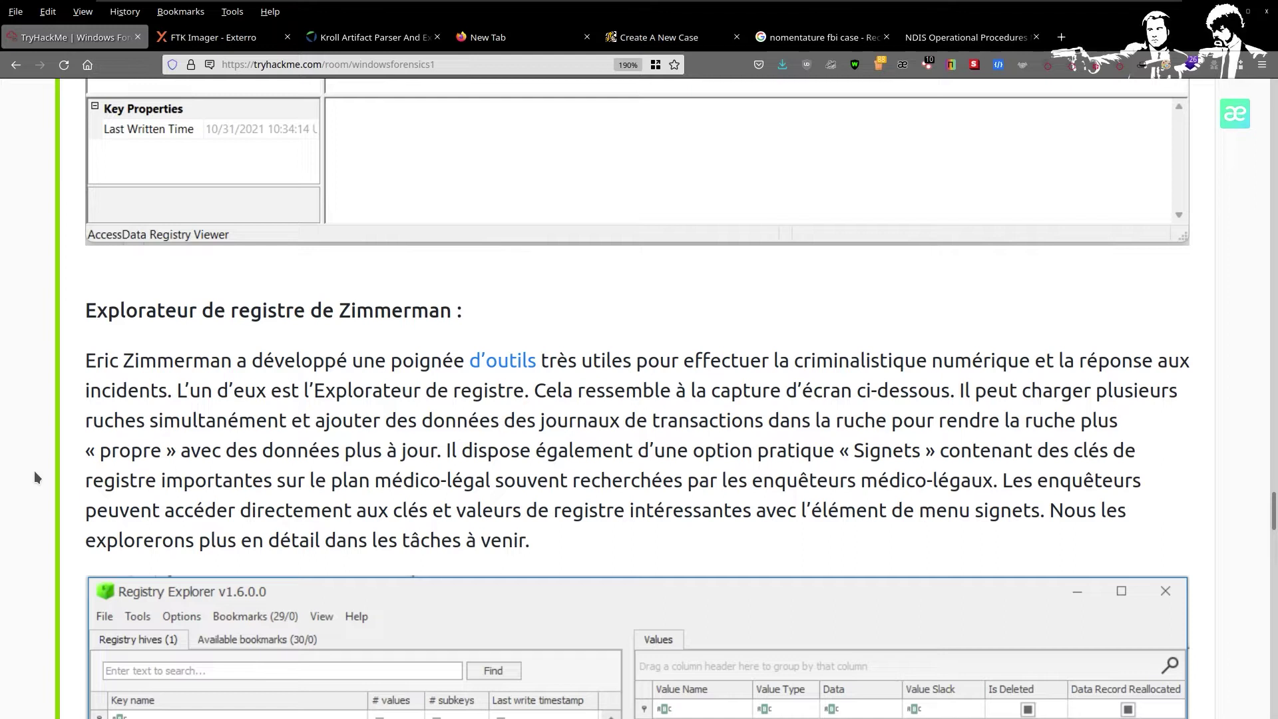
# - Search Google for sans.org in the empty browser tab and open the SANS Institute website
pyautogui.click(535, 37)
pyautogui.click(547, 442)
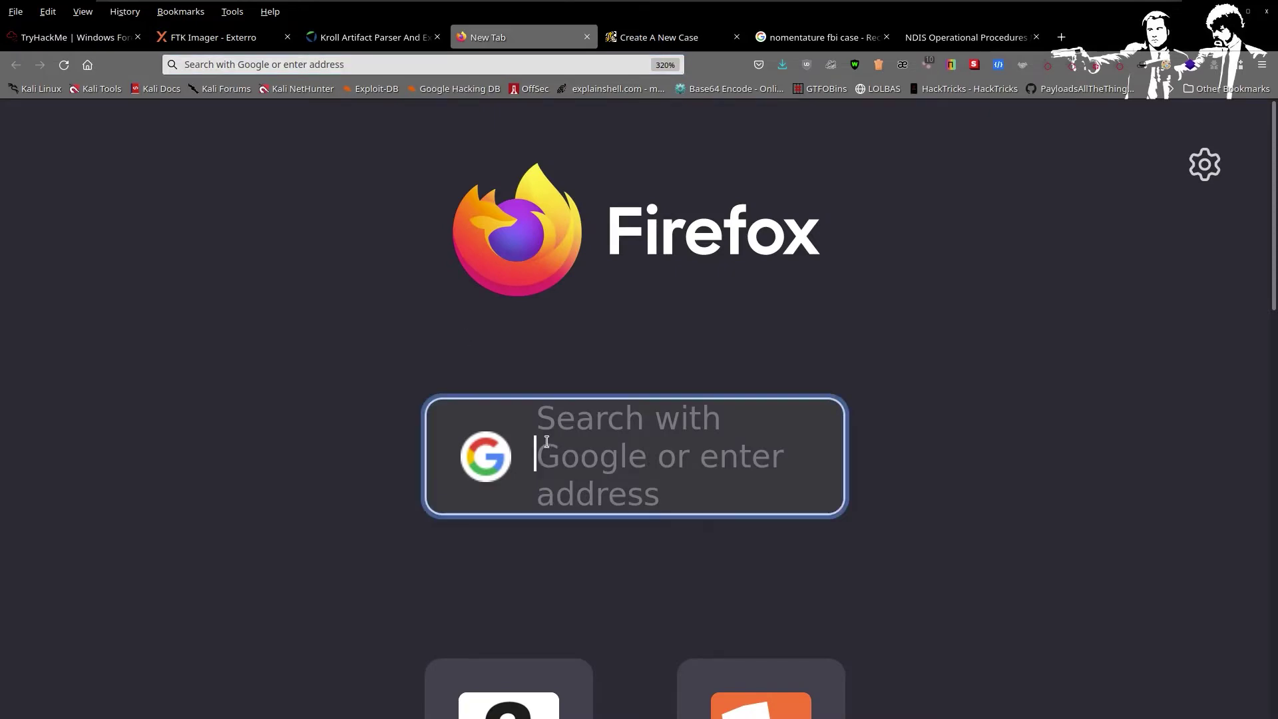
pyautogui.write('sans')
pyautogui.press('Return')
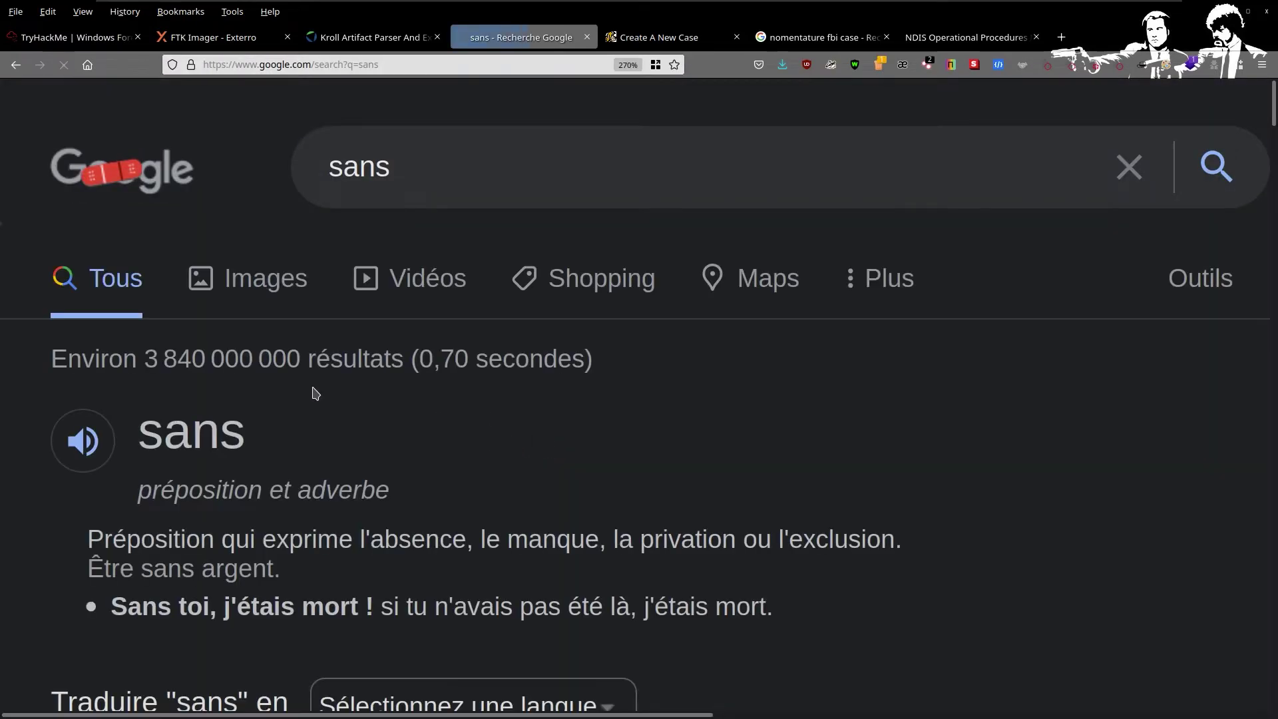
pyautogui.scroll(-2, 314, 428)
pyautogui.scroll(2, 421, 148)
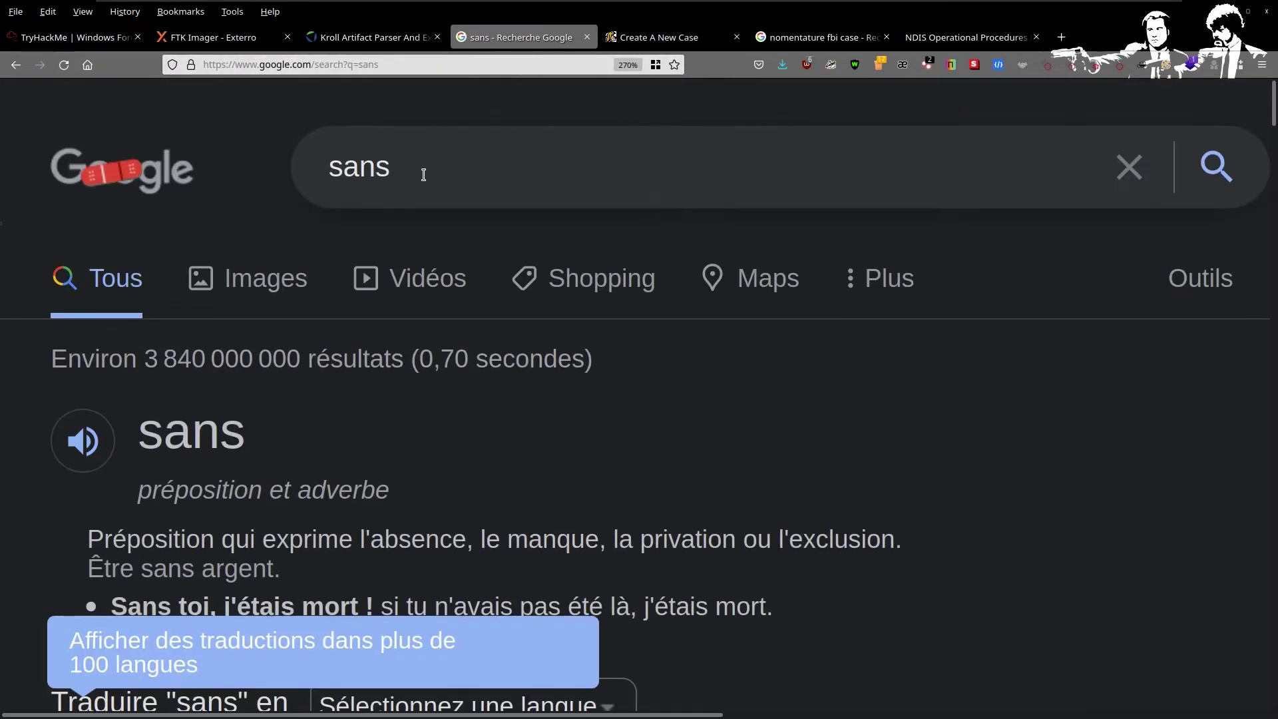
pyautogui.click(422, 170)
pyautogui.write('.org')
pyautogui.press('Return')
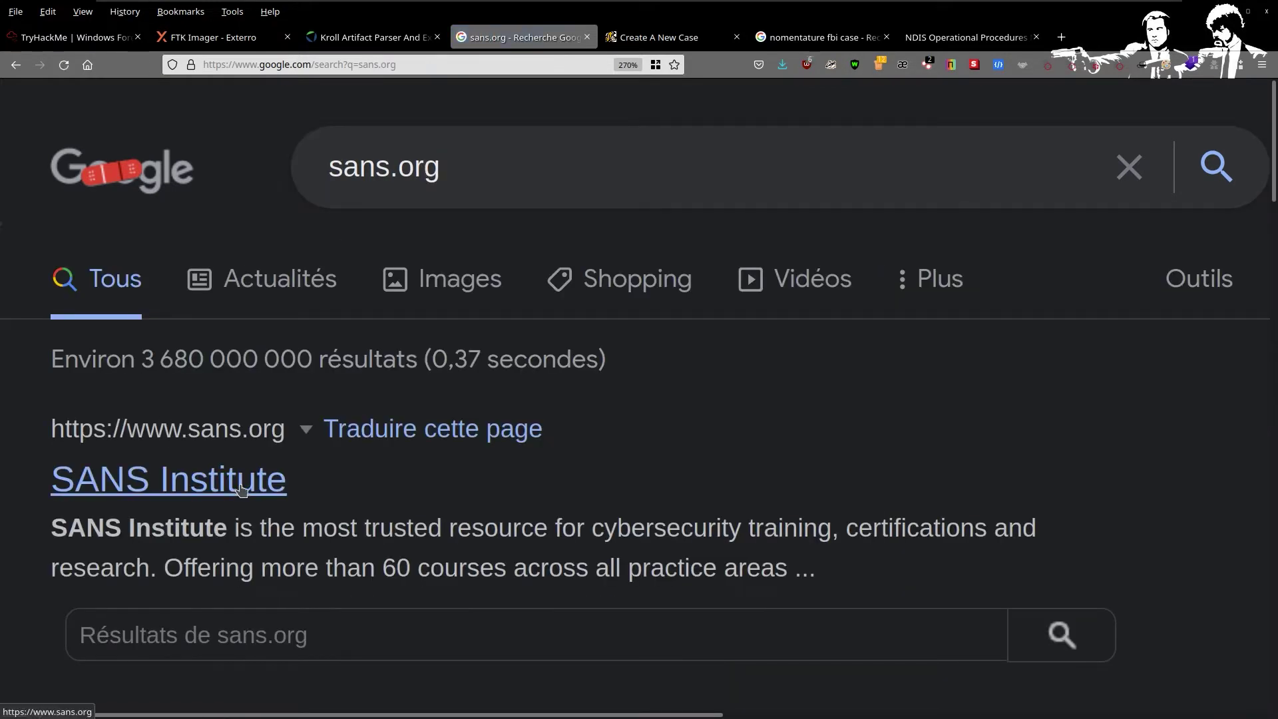
pyautogui.click(244, 481)
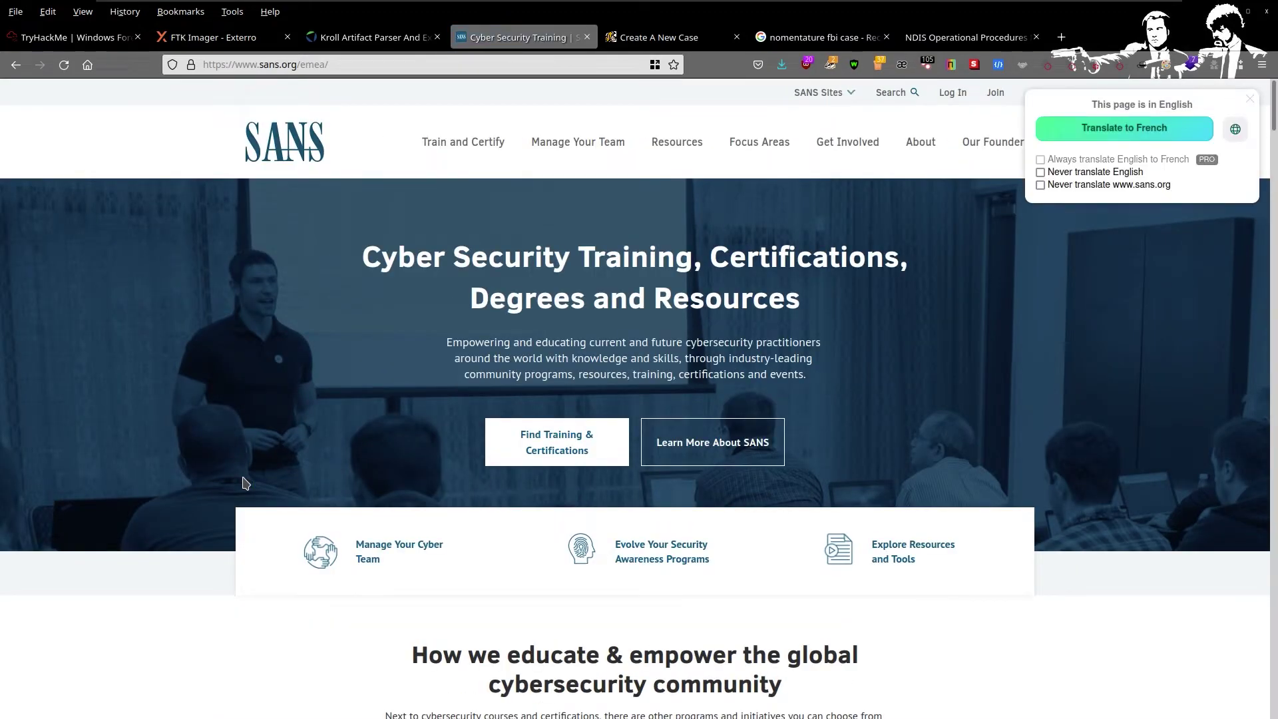
# - Open the SANS Cyber Security Tools page and filter by Purple Team and Penetration Testing and Ethical Hacking
pyautogui.moveTo(484, 153)
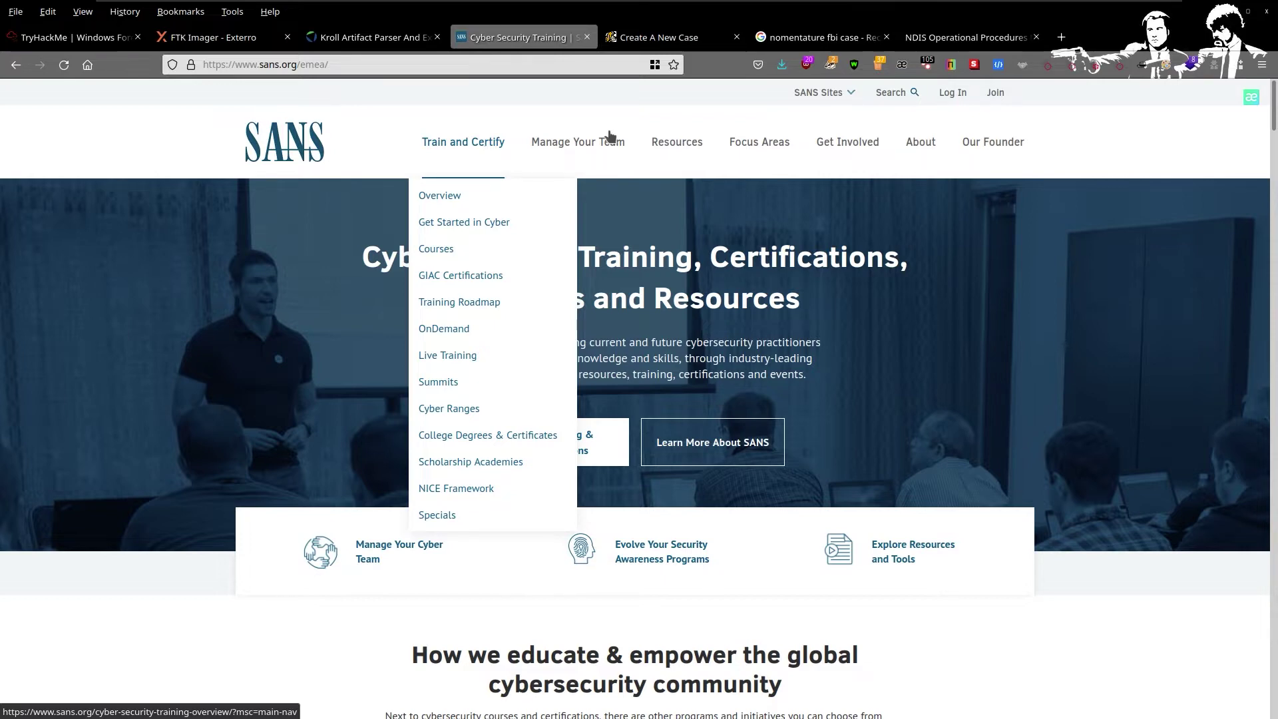
pyautogui.moveTo(680, 156)
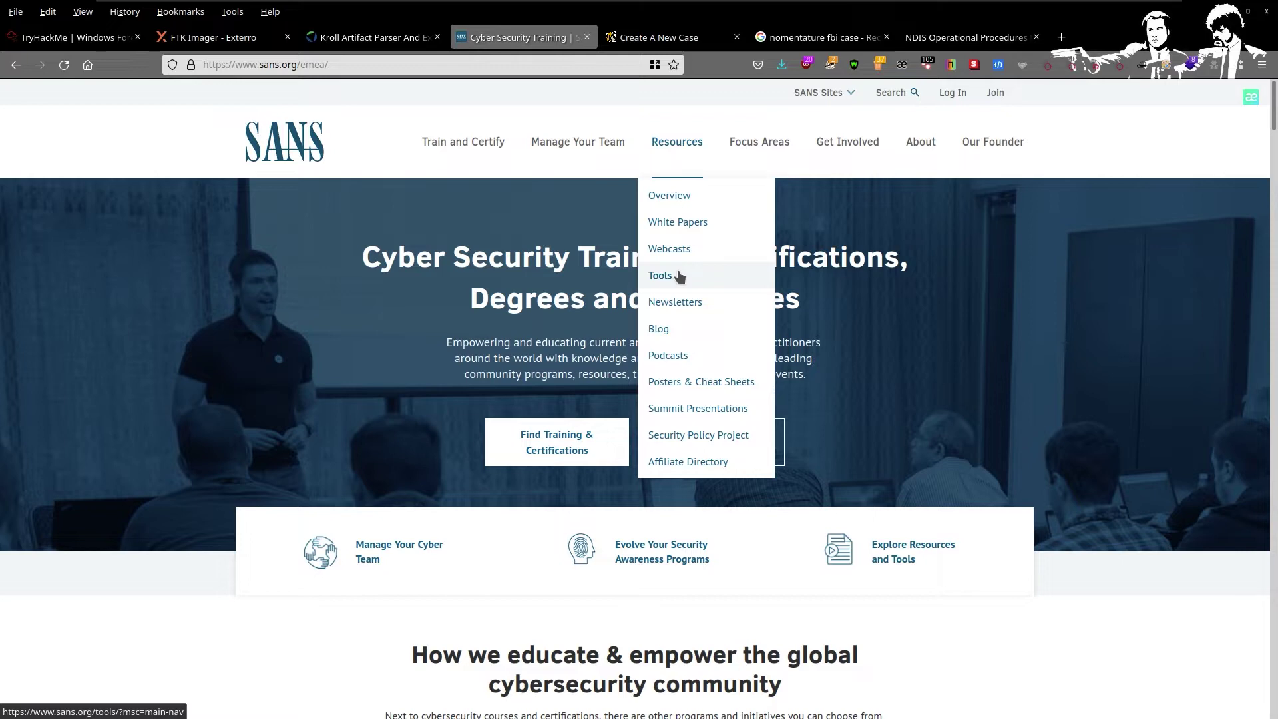
pyautogui.click(730, 274)
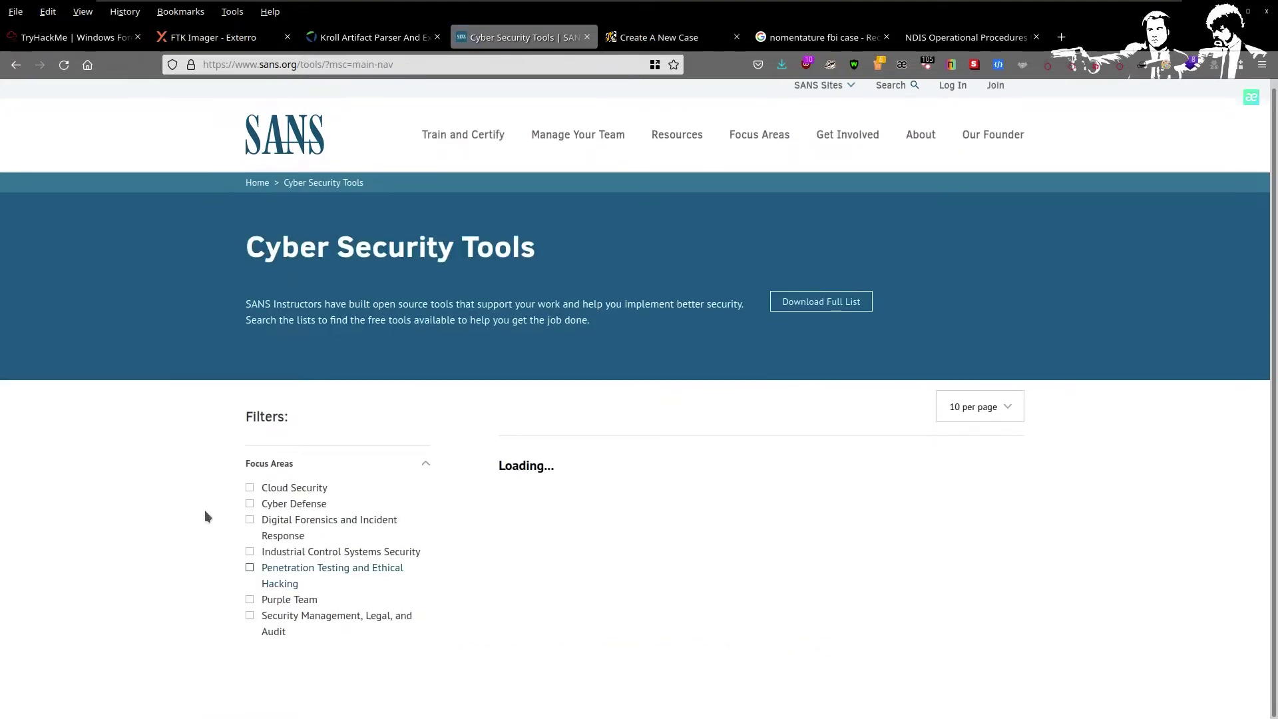
pyautogui.click(250, 599)
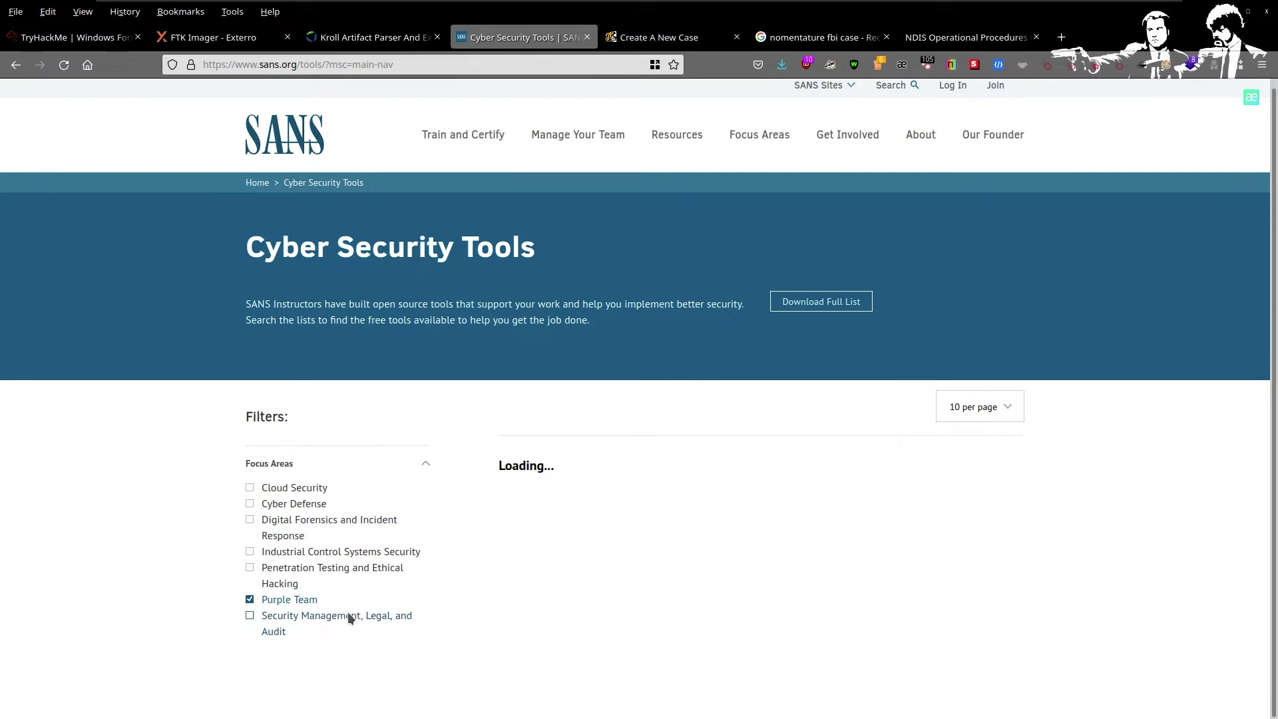
pyautogui.click(250, 567)
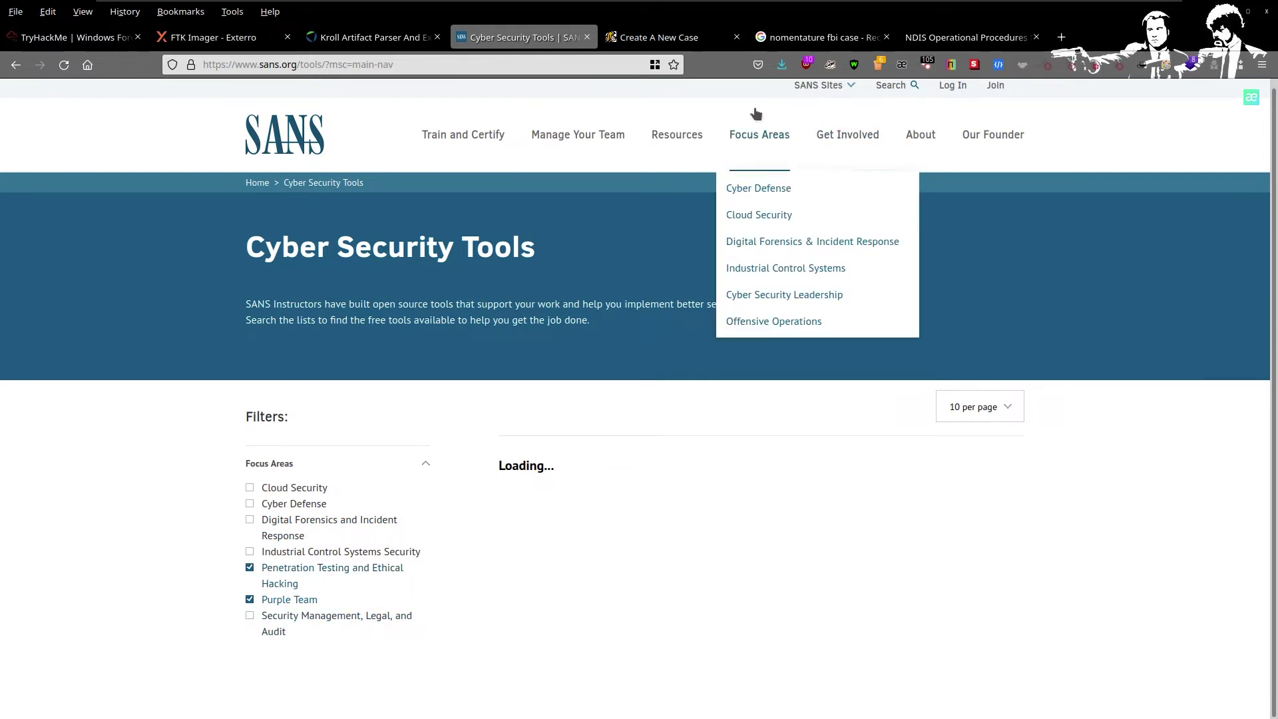
pyautogui.click(806, 64)
pyautogui.click(801, 190)
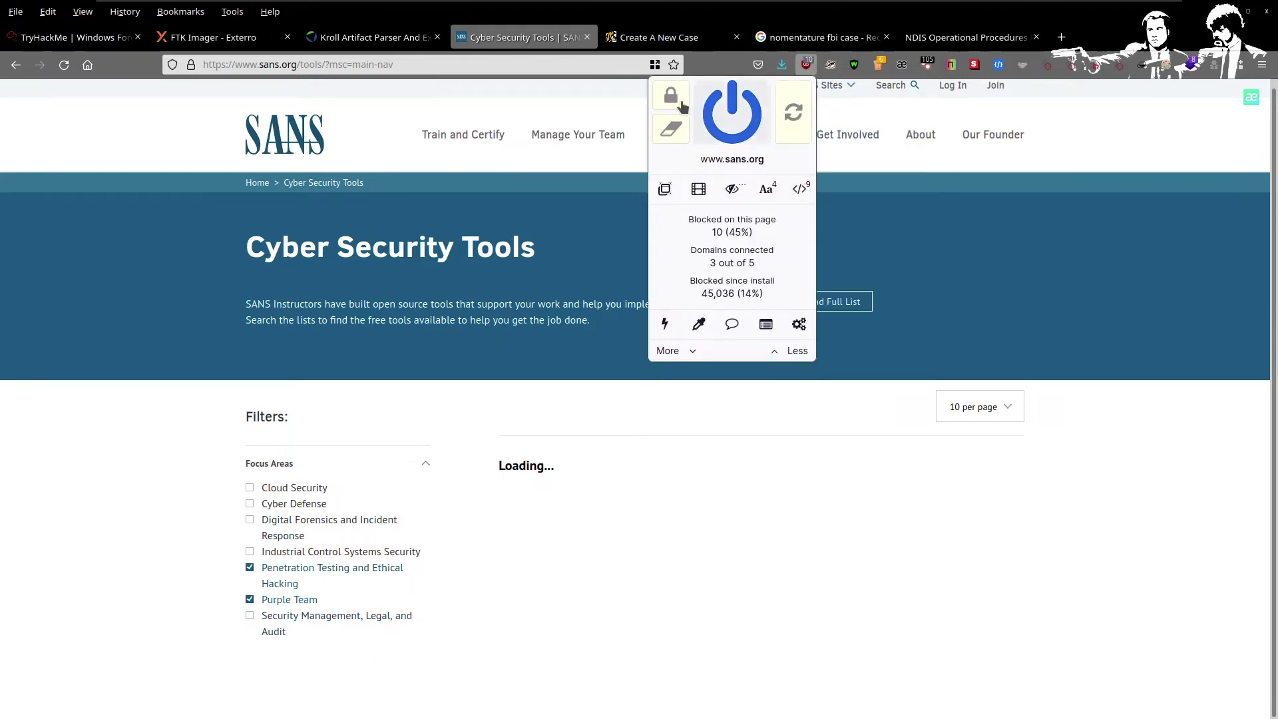
pyautogui.click(793, 112)
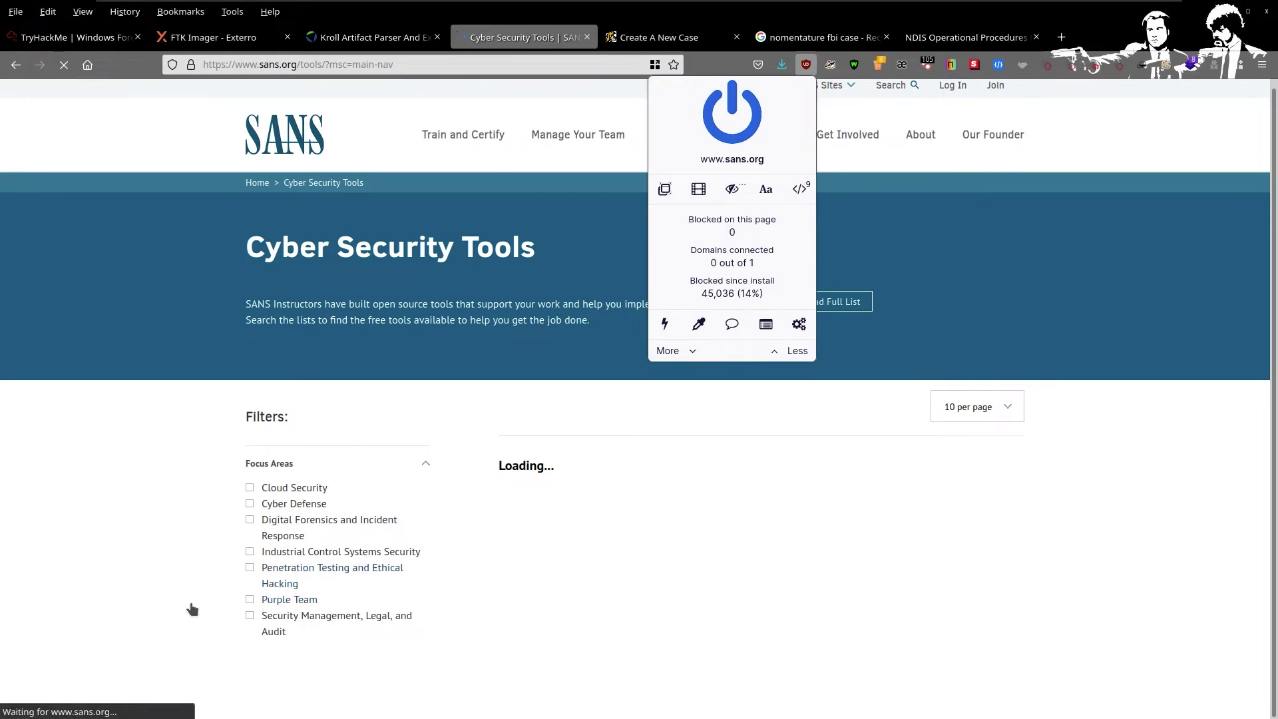
pyautogui.click(249, 567)
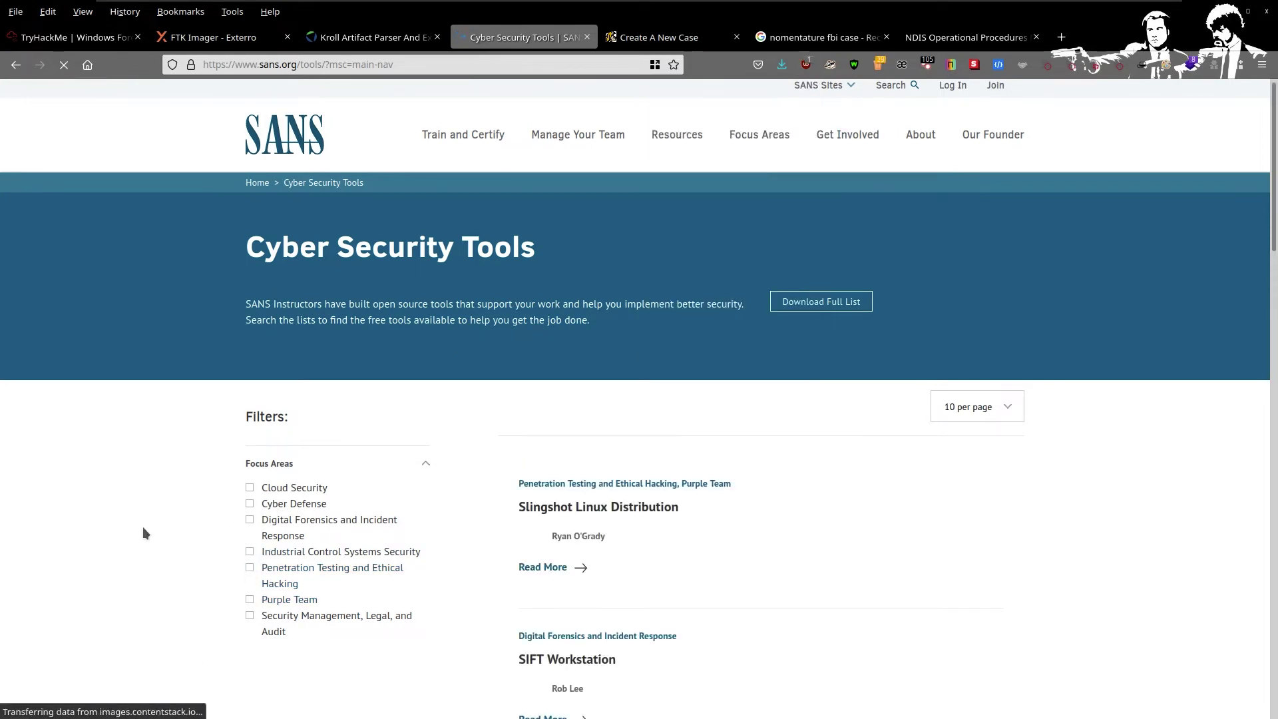
# - Open the Slingshot Linux Distribution entry and read its description, highlighting the PenTesters Framework mention
pyautogui.scroll(-3, 225, 520)
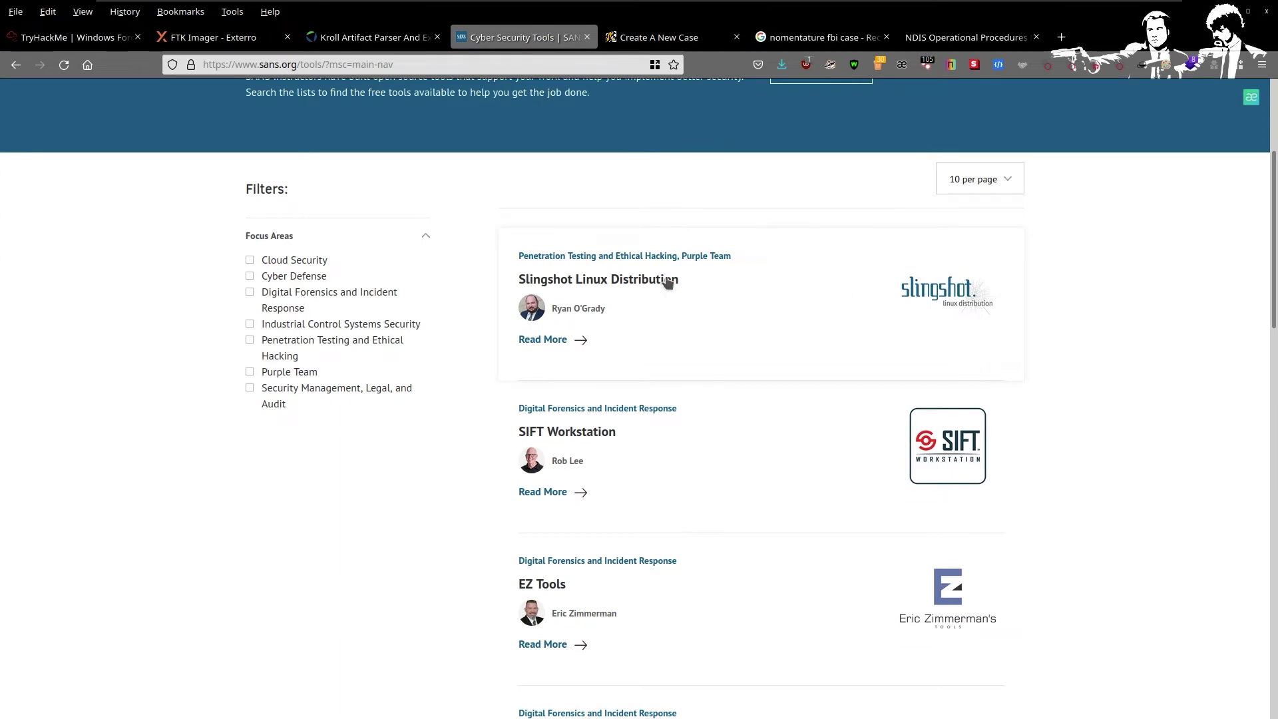
pyautogui.click(639, 294)
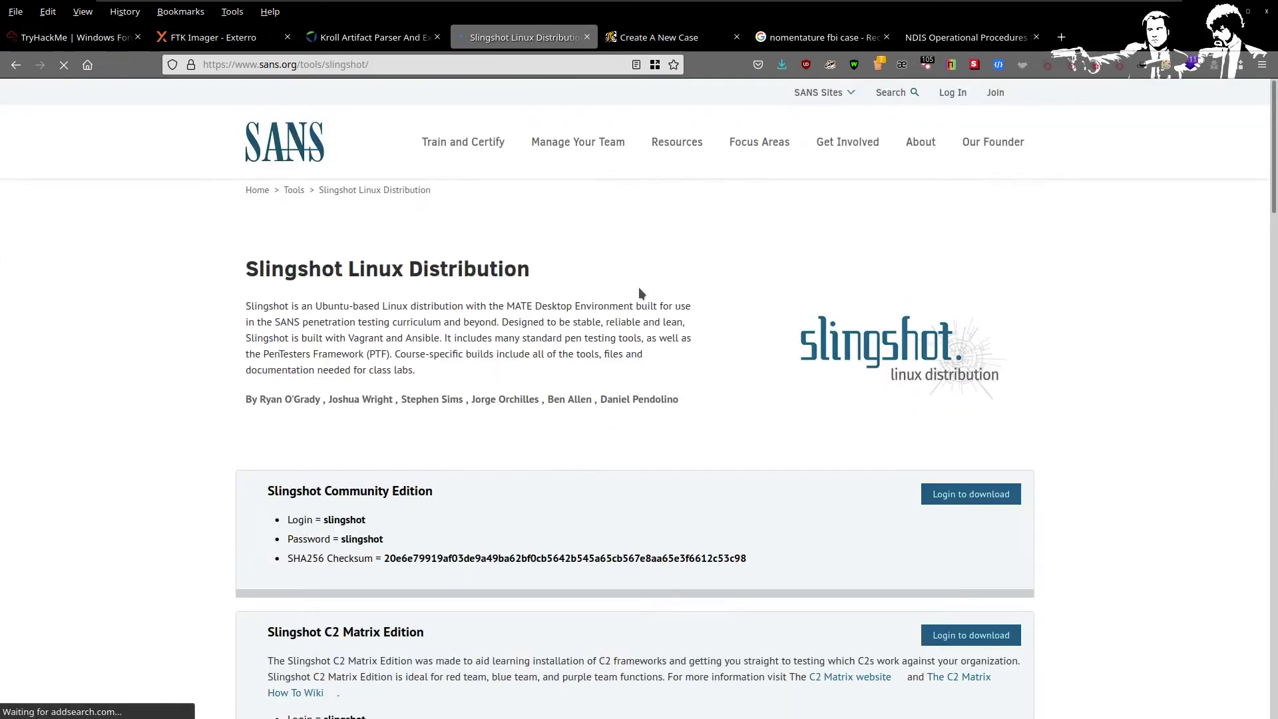
pyautogui.scroll(-3, 413, 365)
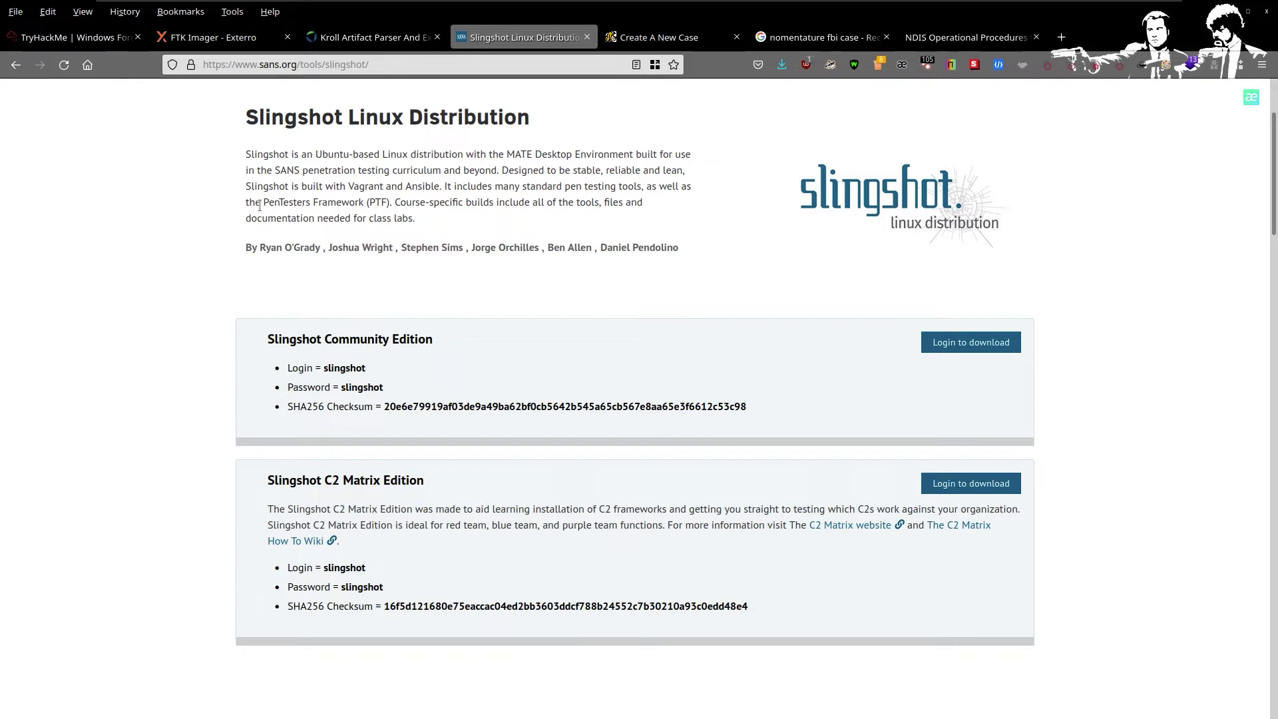
pyautogui.moveTo(260, 203); pyautogui.dragTo(405, 198)
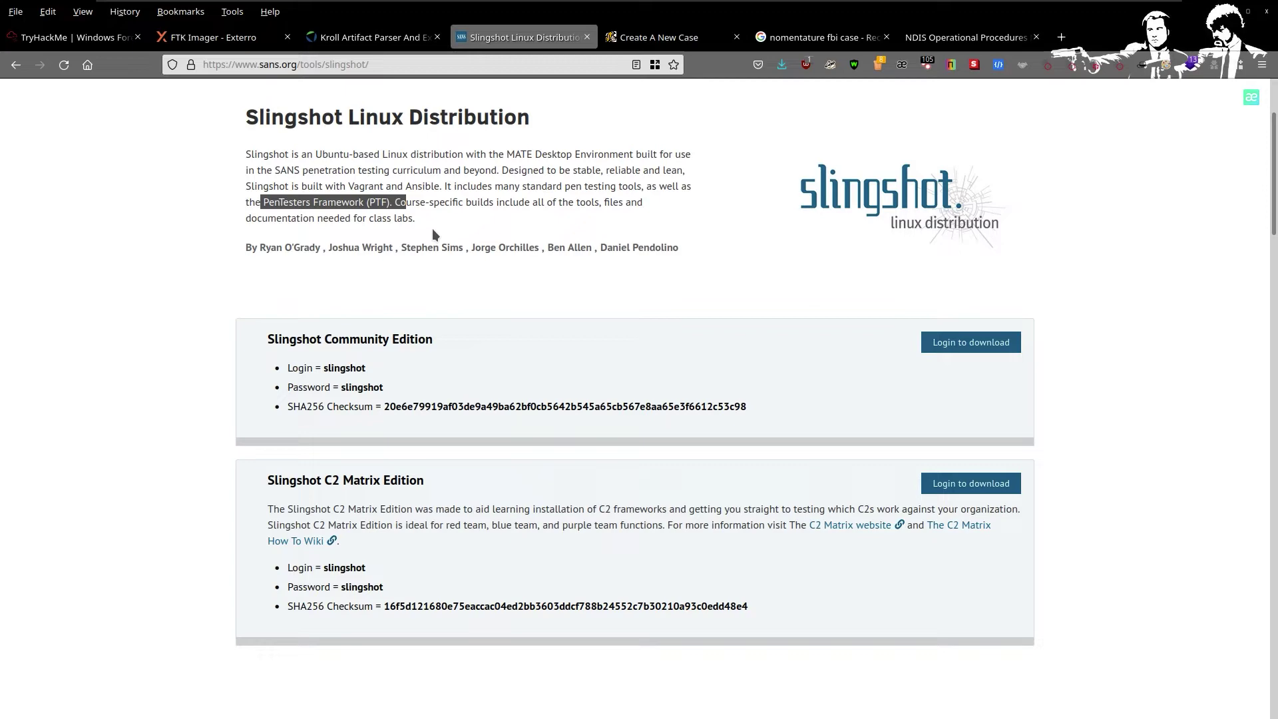
# - Examine Slingshot's minimum system requirements, key features and the tools included in the Community Edition
pyautogui.scroll(-6, 523, 328)
pyautogui.scroll(-11, 520, 353)
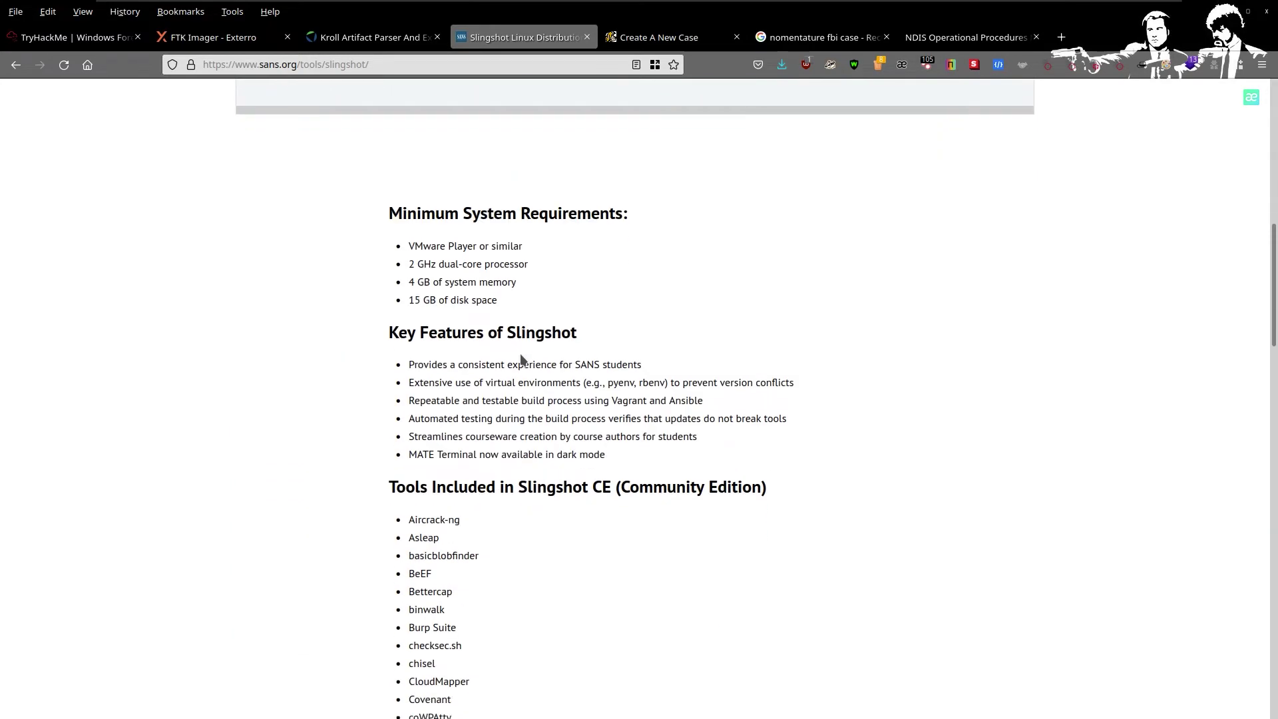
pyautogui.scroll(-4, 516, 499)
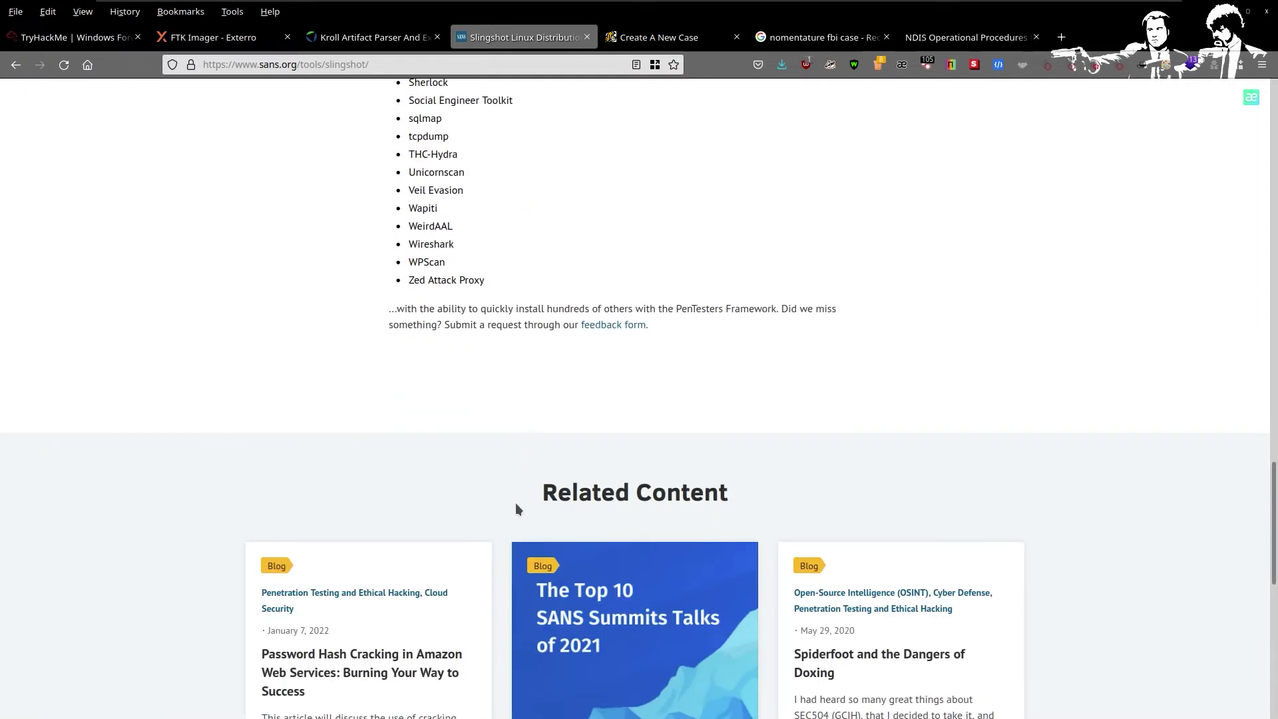
pyautogui.scroll(5, 518, 467)
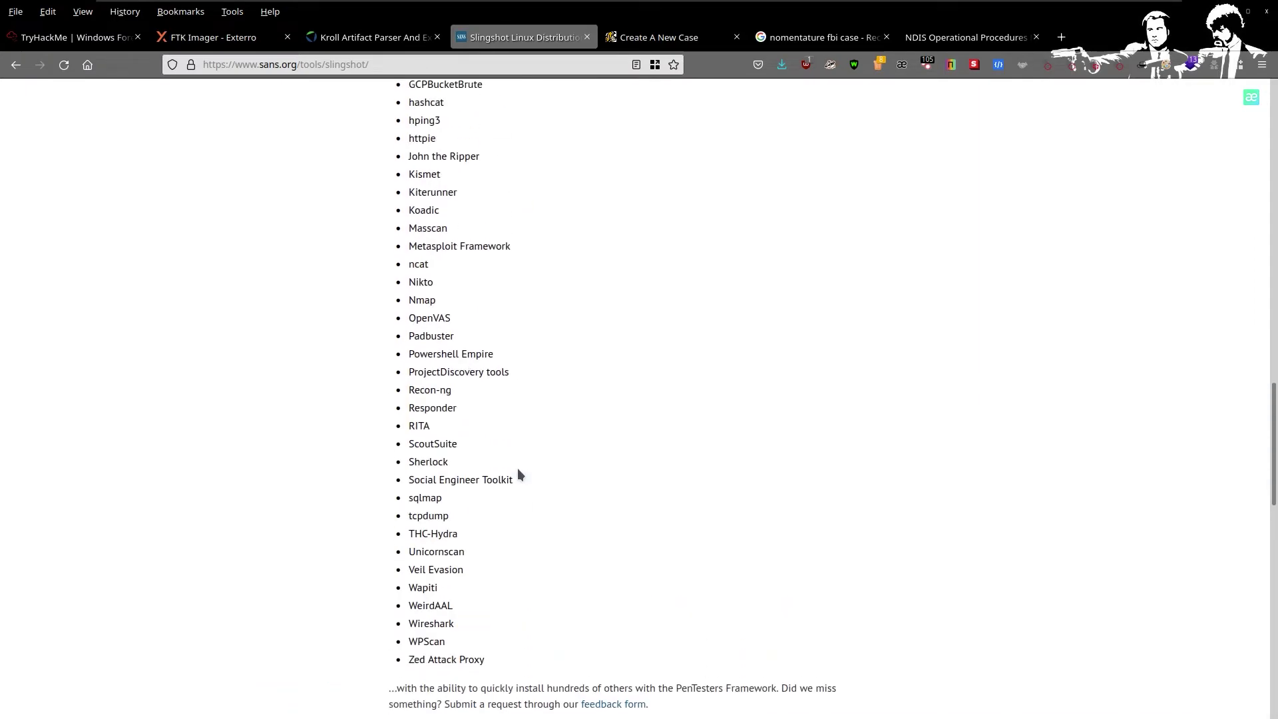
pyautogui.moveTo(553, 669); pyautogui.dragTo(393, 214)
pyautogui.scroll(2, 391, 413)
pyautogui.scroll(4, 394, 319)
pyautogui.scroll(4, 469, 343)
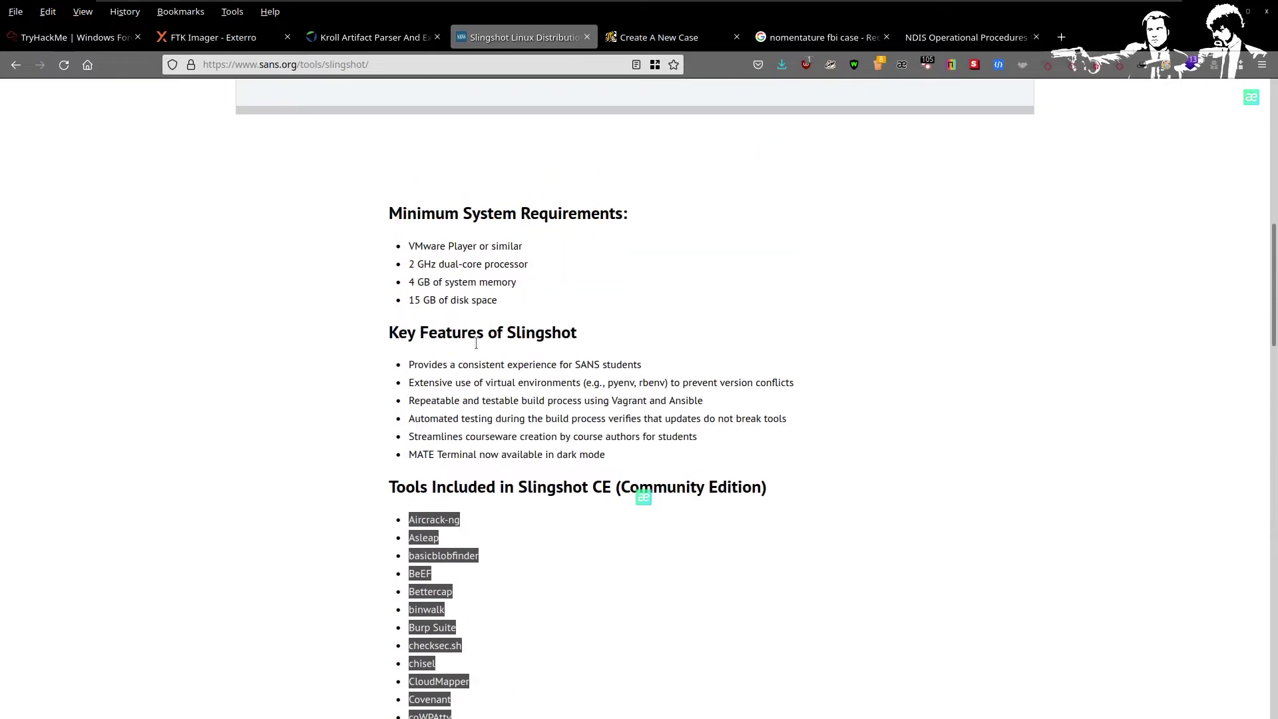
pyautogui.scroll(-12, 657, 544)
pyautogui.scroll(-10, 422, 517)
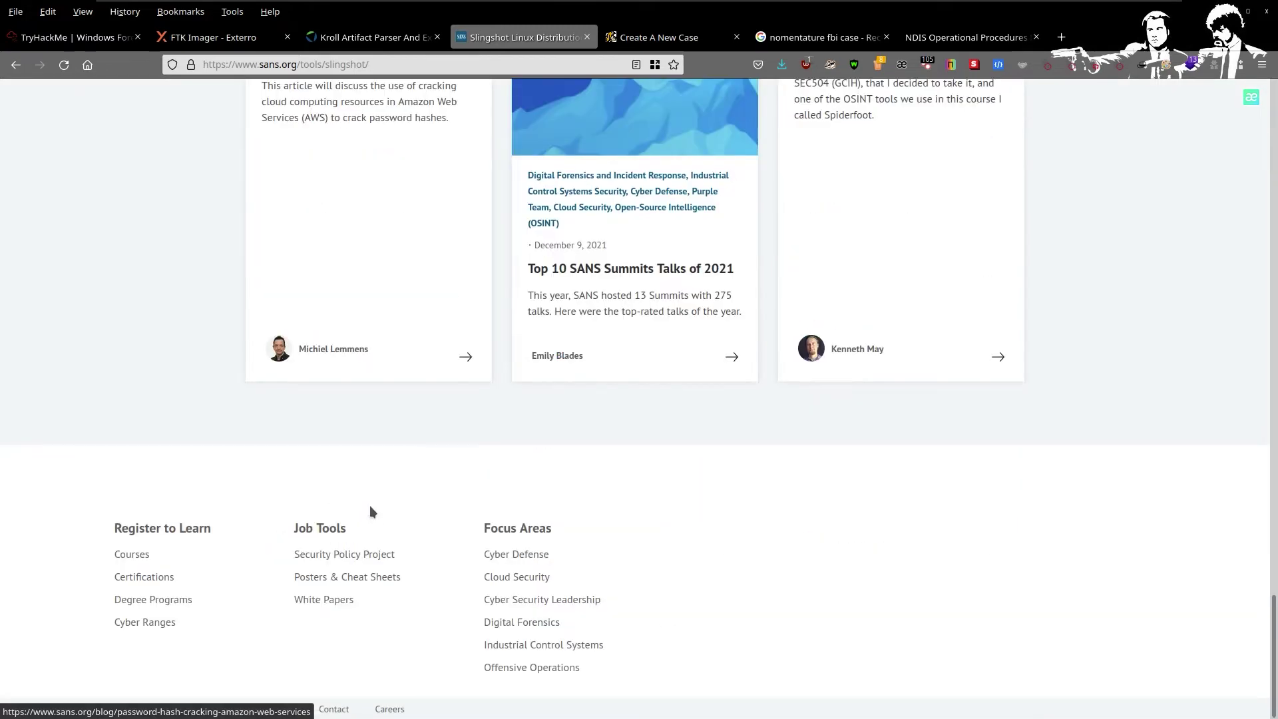
pyautogui.scroll(15, 371, 497)
pyautogui.scroll(12, 378, 473)
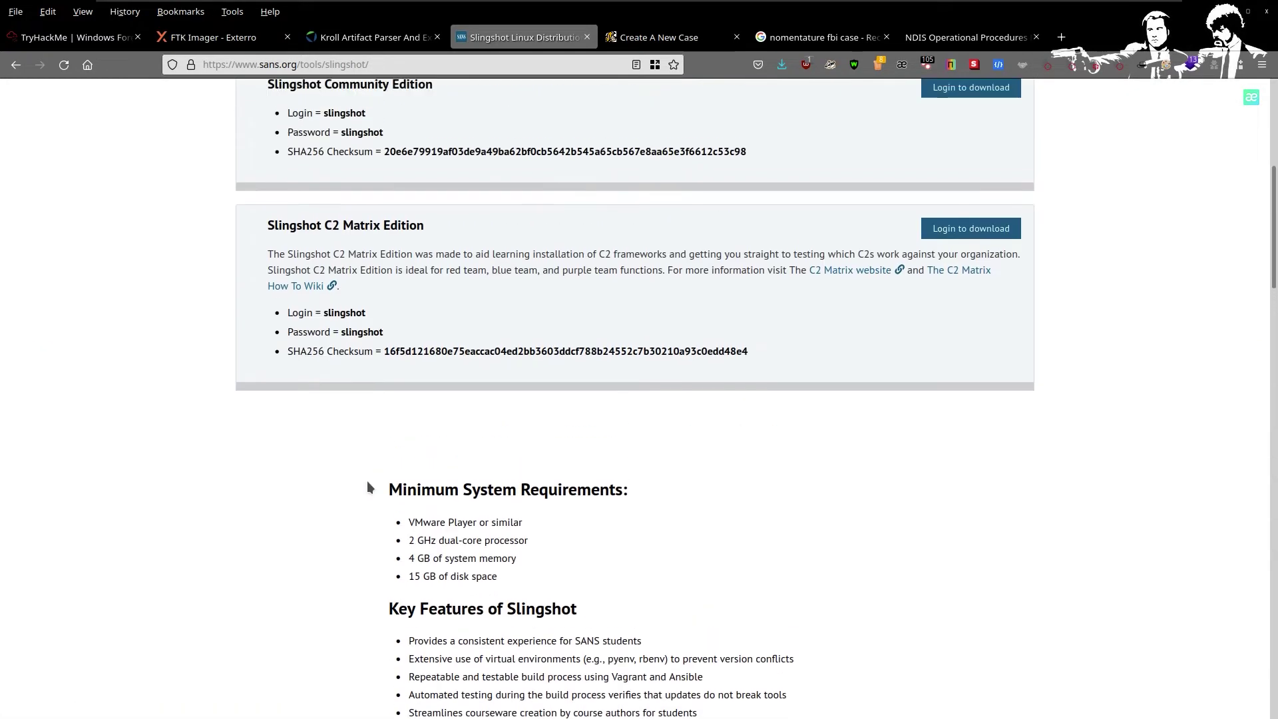
# - Review the Slingshot C2 Matrix Edition entry, then open the C2 Matrix website and look over its home page
pyautogui.moveTo(265, 303); pyautogui.dragTo(424, 305)
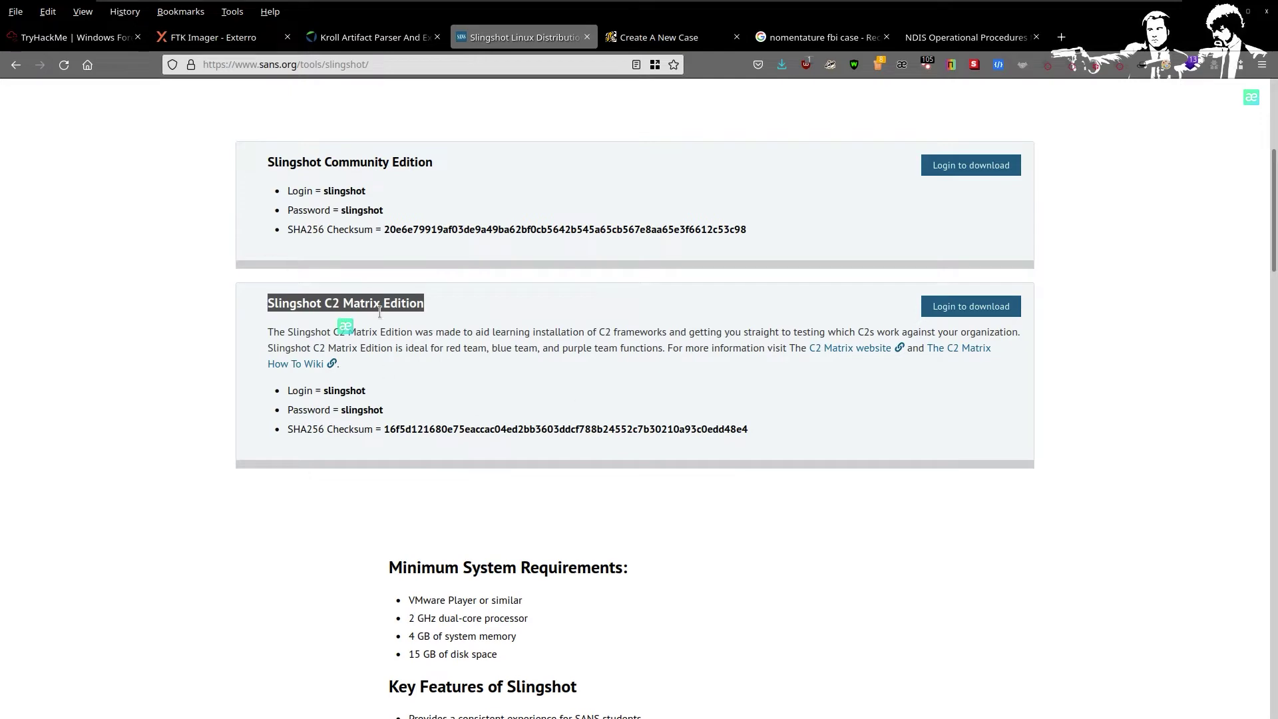
pyautogui.click(546, 340)
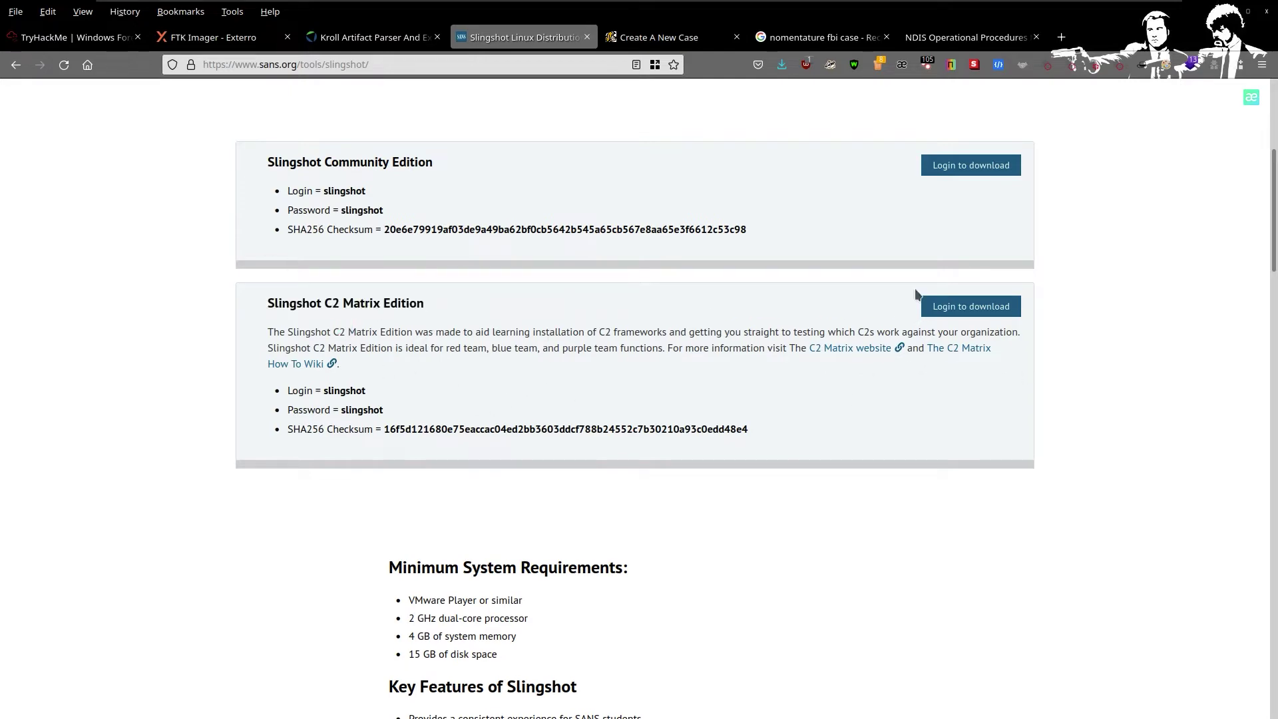
pyautogui.click(852, 349)
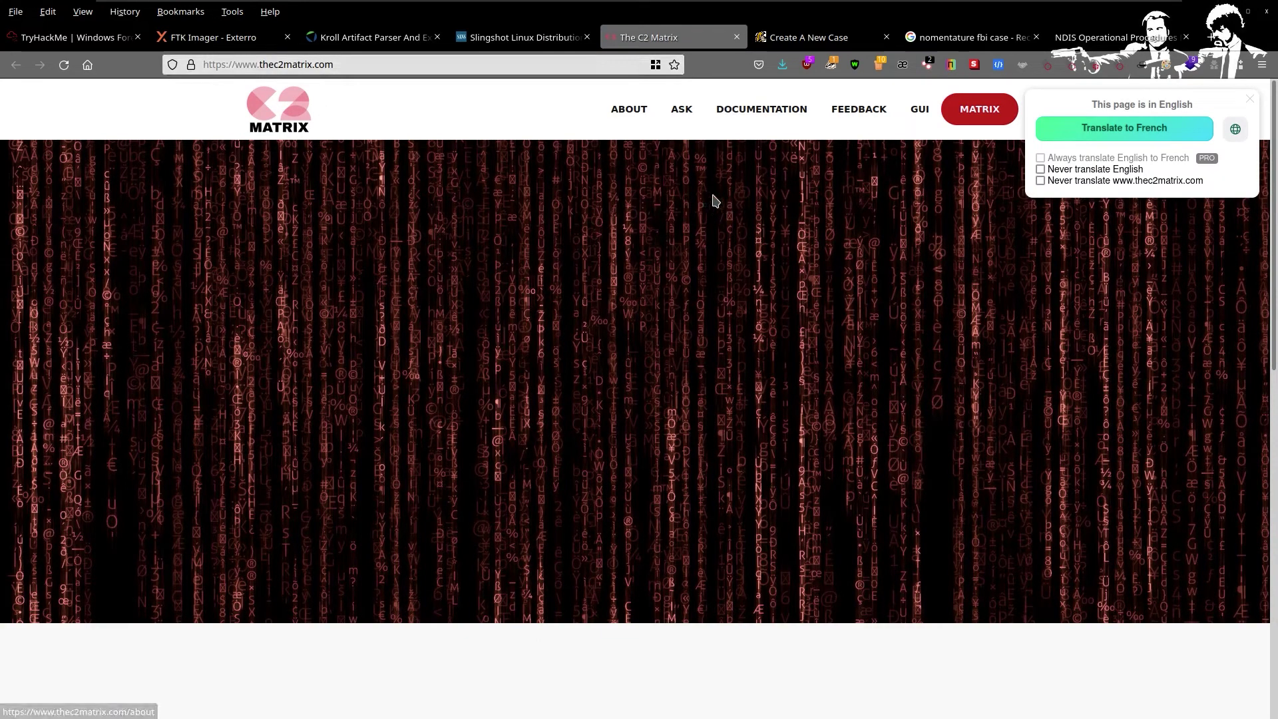
pyautogui.scroll(-5, 417, 446)
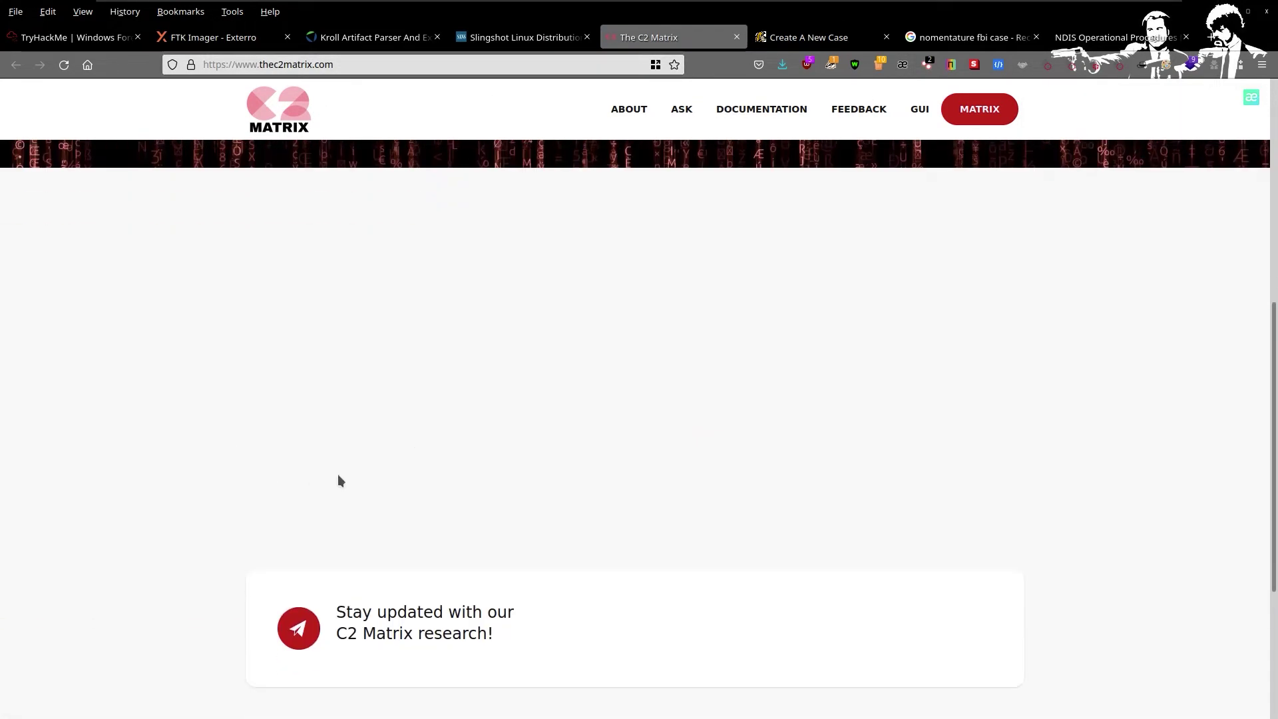
pyautogui.scroll(-3, 507, 685)
pyautogui.scroll(10, 389, 549)
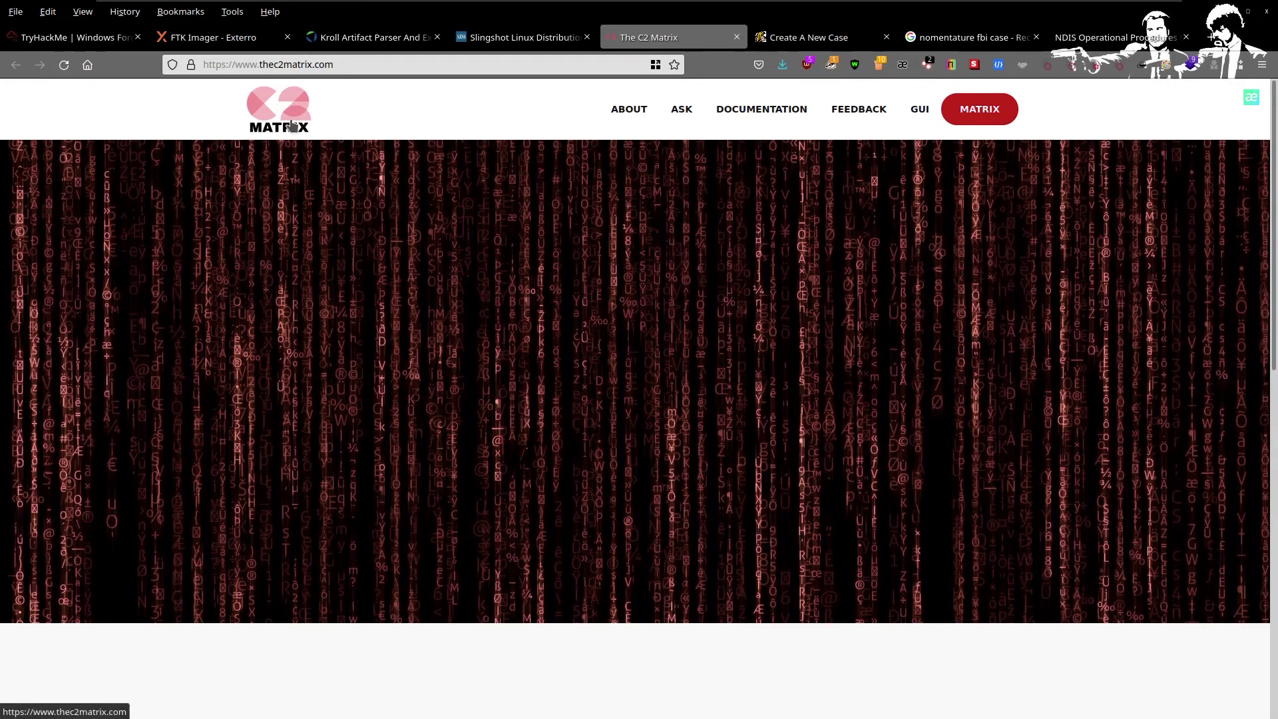
# - Open the C2 Matrix About page and read its mission and the team members' biographies
pyautogui.click(629, 111)
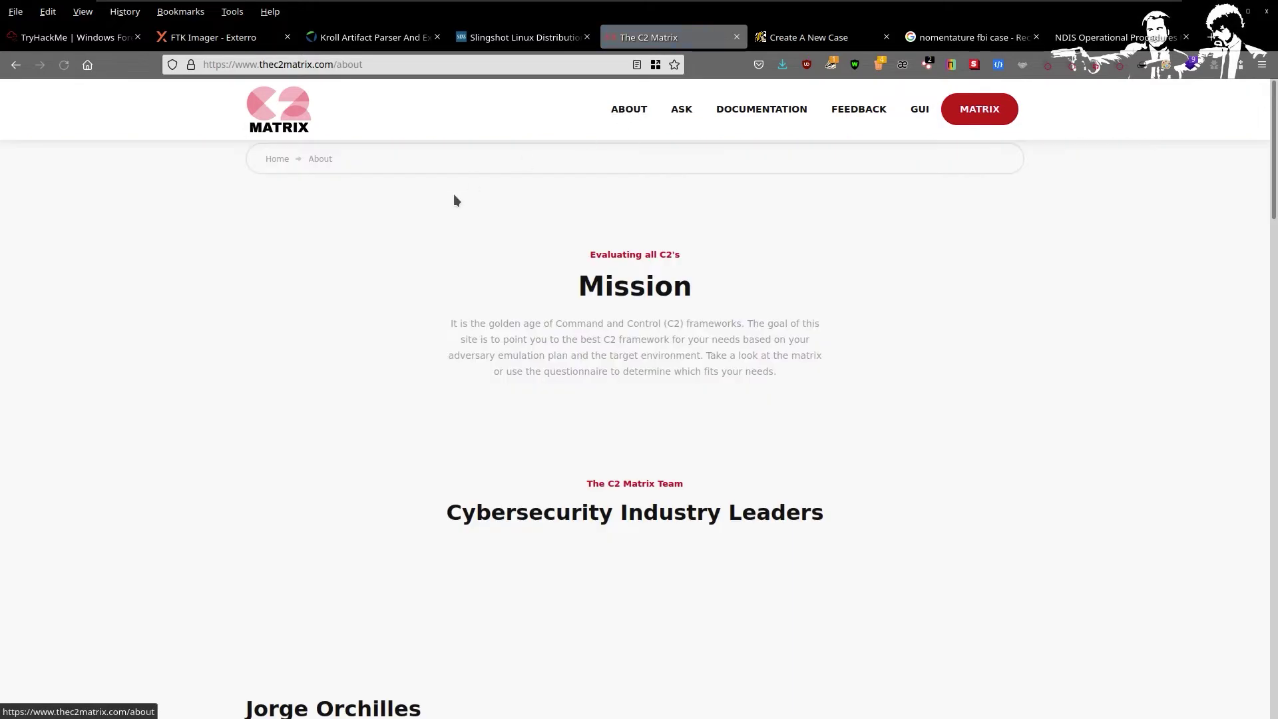
pyautogui.scroll(-3, 464, 301)
pyautogui.scroll(-5, 353, 228)
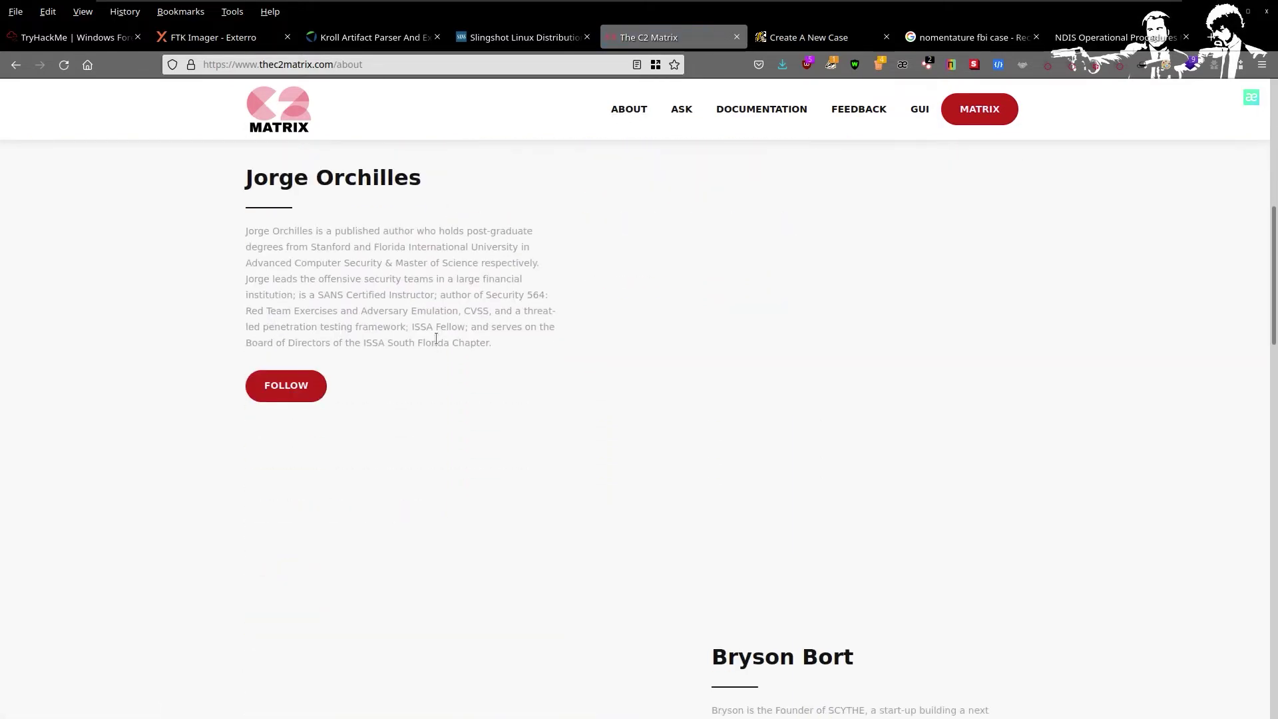
pyautogui.moveTo(205, 178); pyautogui.dragTo(561, 180)
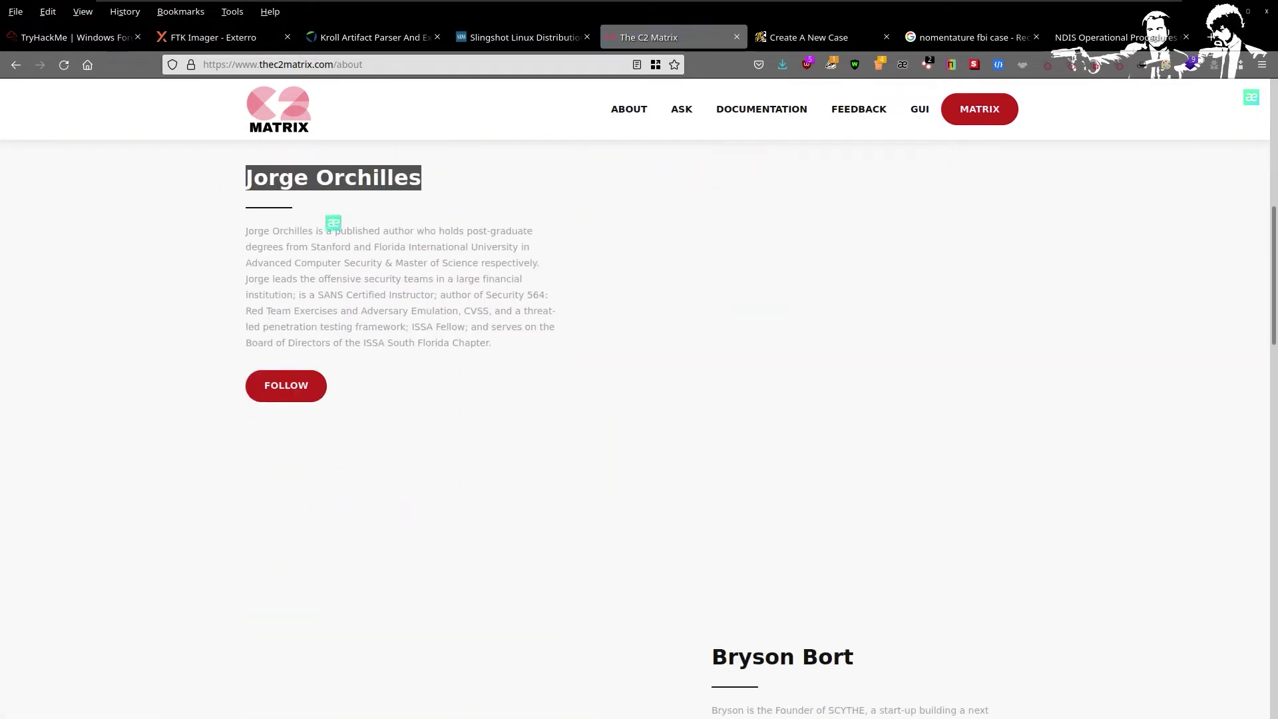
pyautogui.moveTo(243, 177); pyautogui.dragTo(504, 203)
pyautogui.scroll(-10, 453, 353)
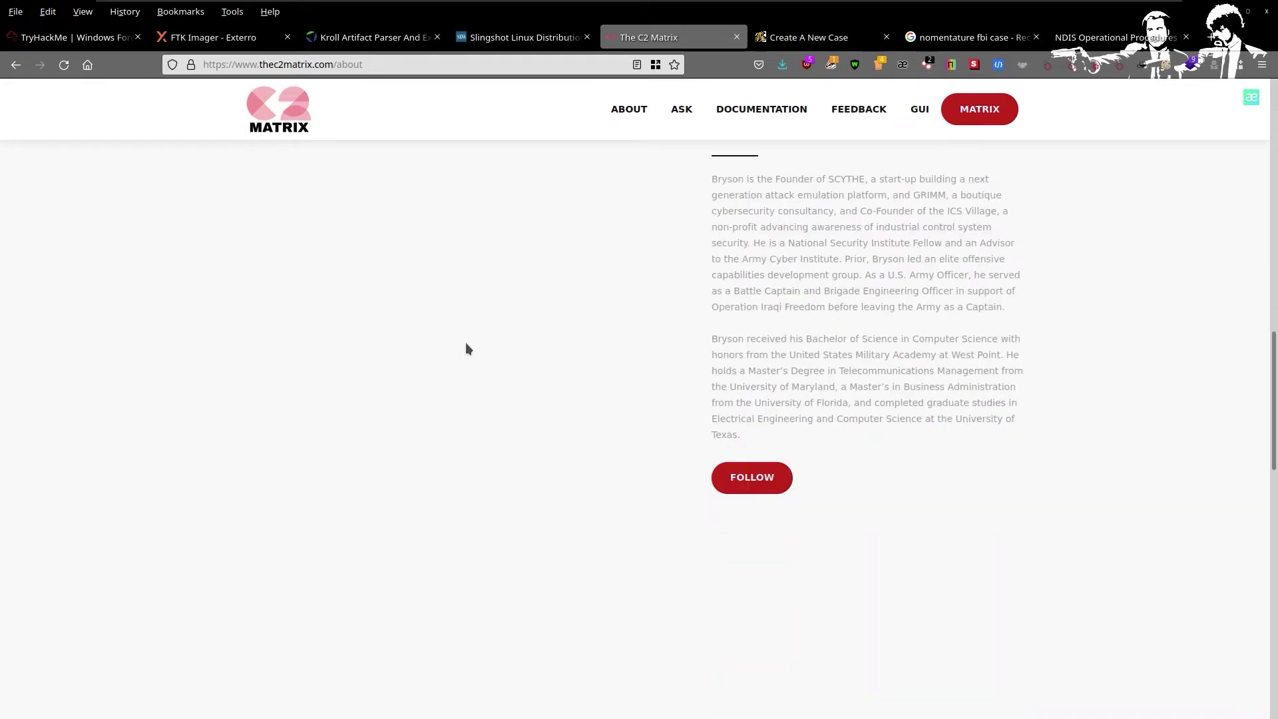
# - Look through the remaining team biographies on the C2 Matrix About page, then return to the Slingshot page's system requirements and features
pyautogui.scroll(-10, 466, 361)
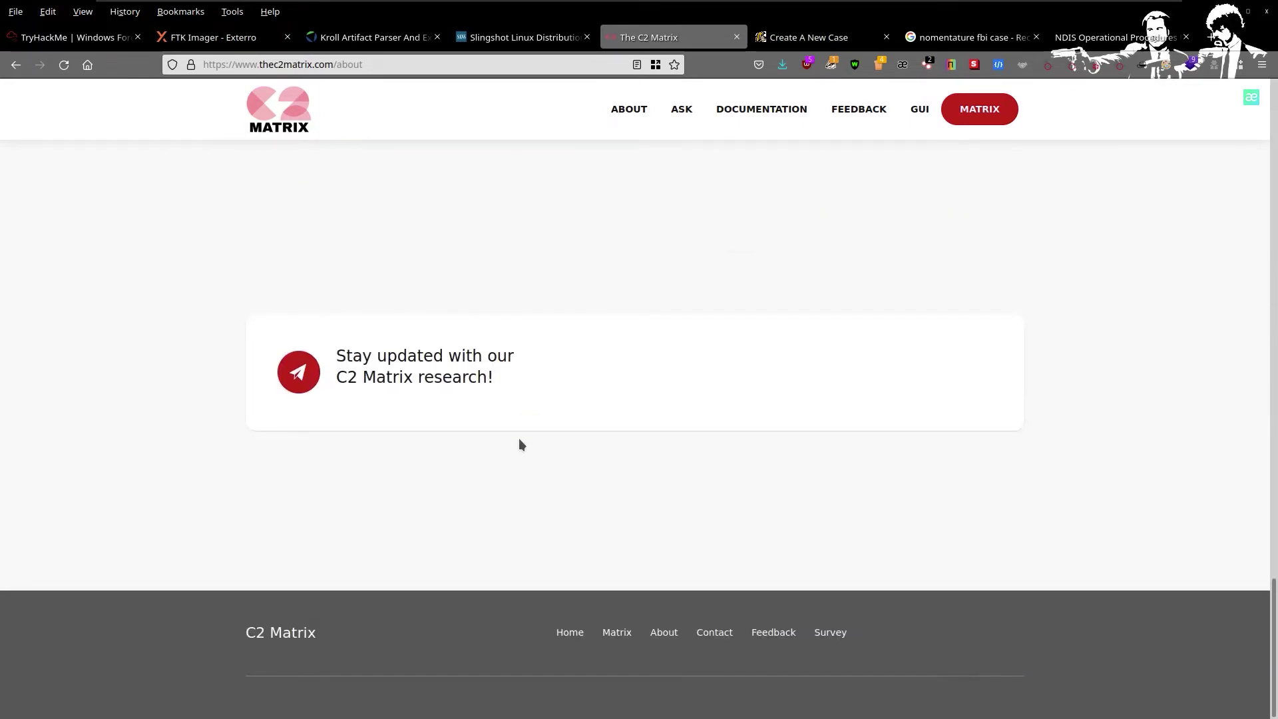
pyautogui.scroll(10, 486, 411)
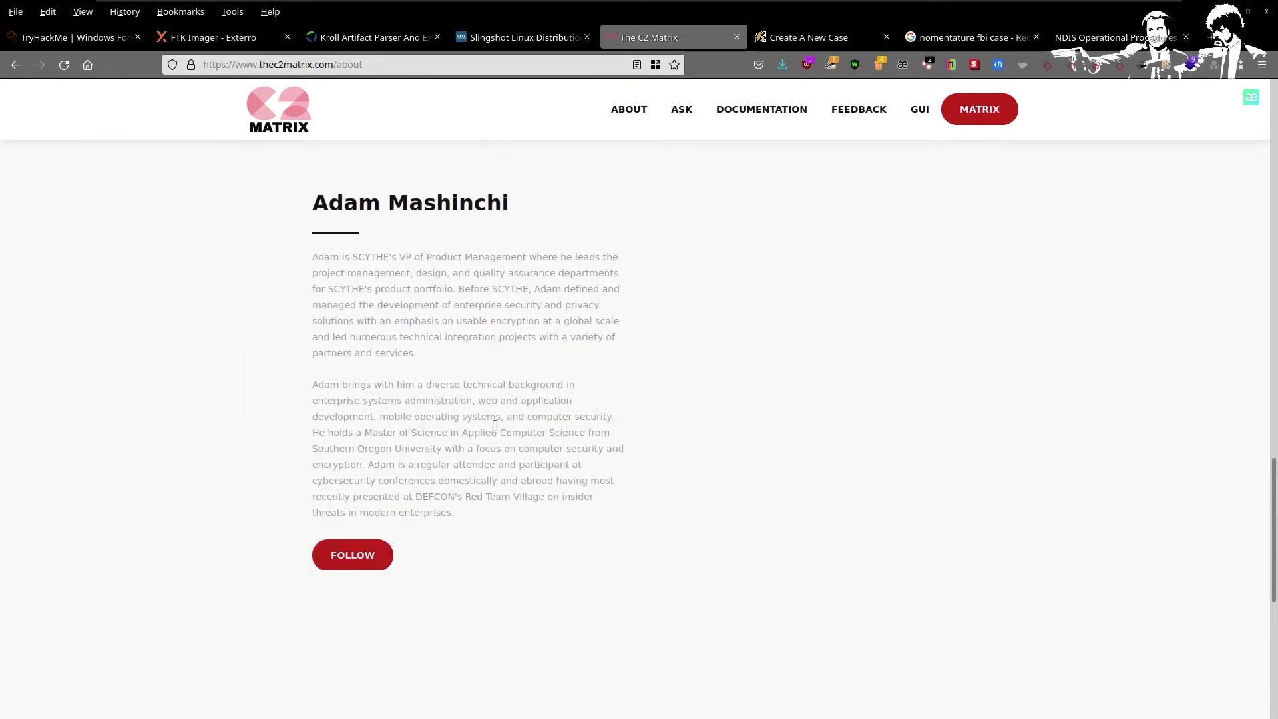
pyautogui.scroll(15, 493, 434)
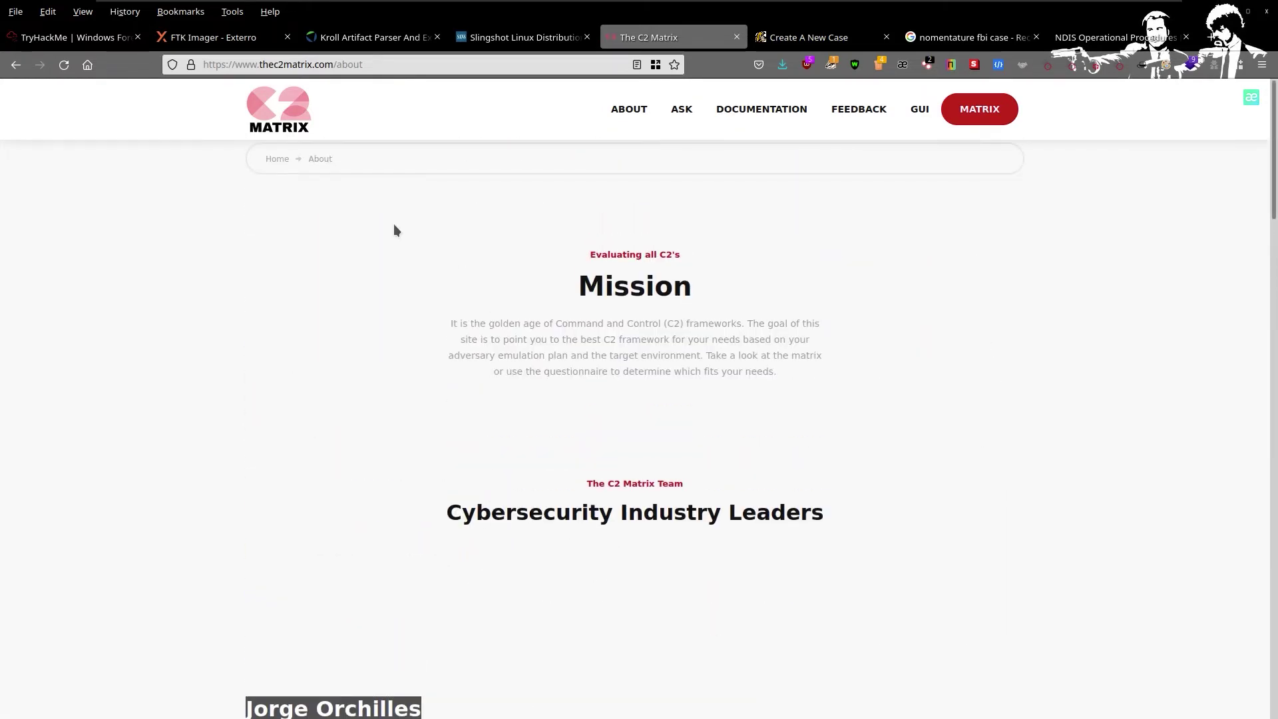
pyautogui.click(505, 40)
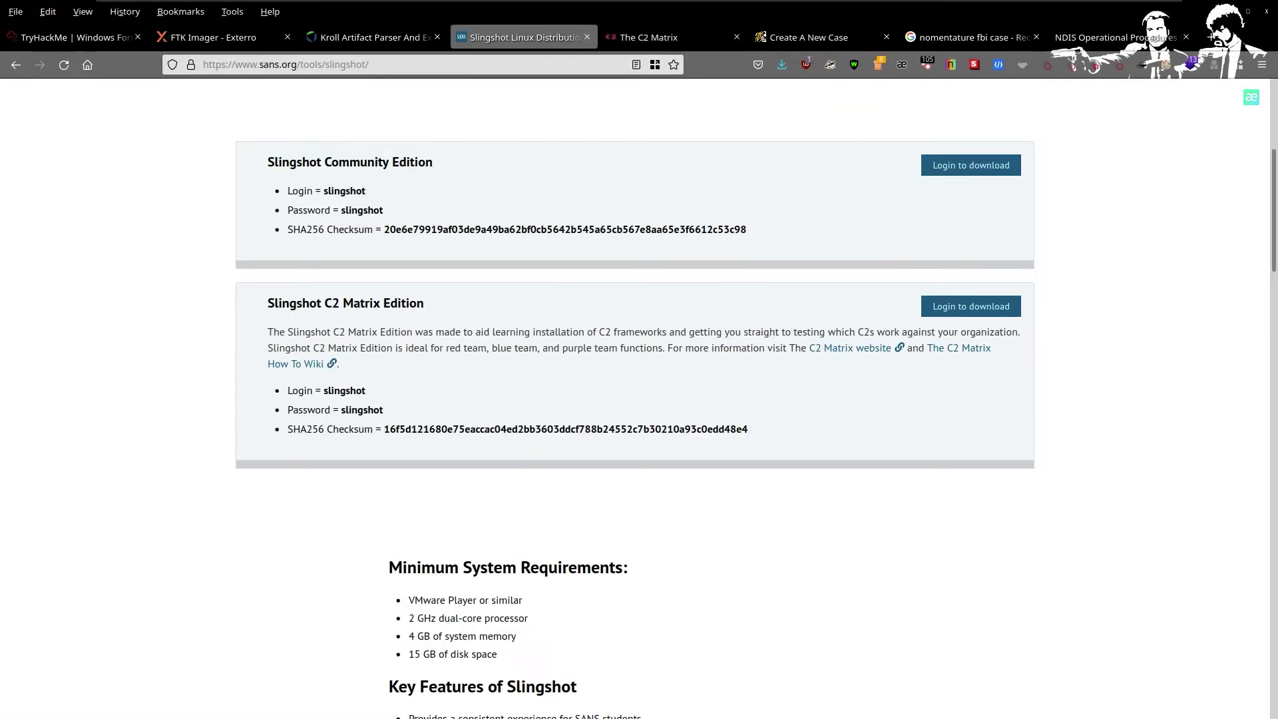
pyautogui.scroll(-5, 200, 404)
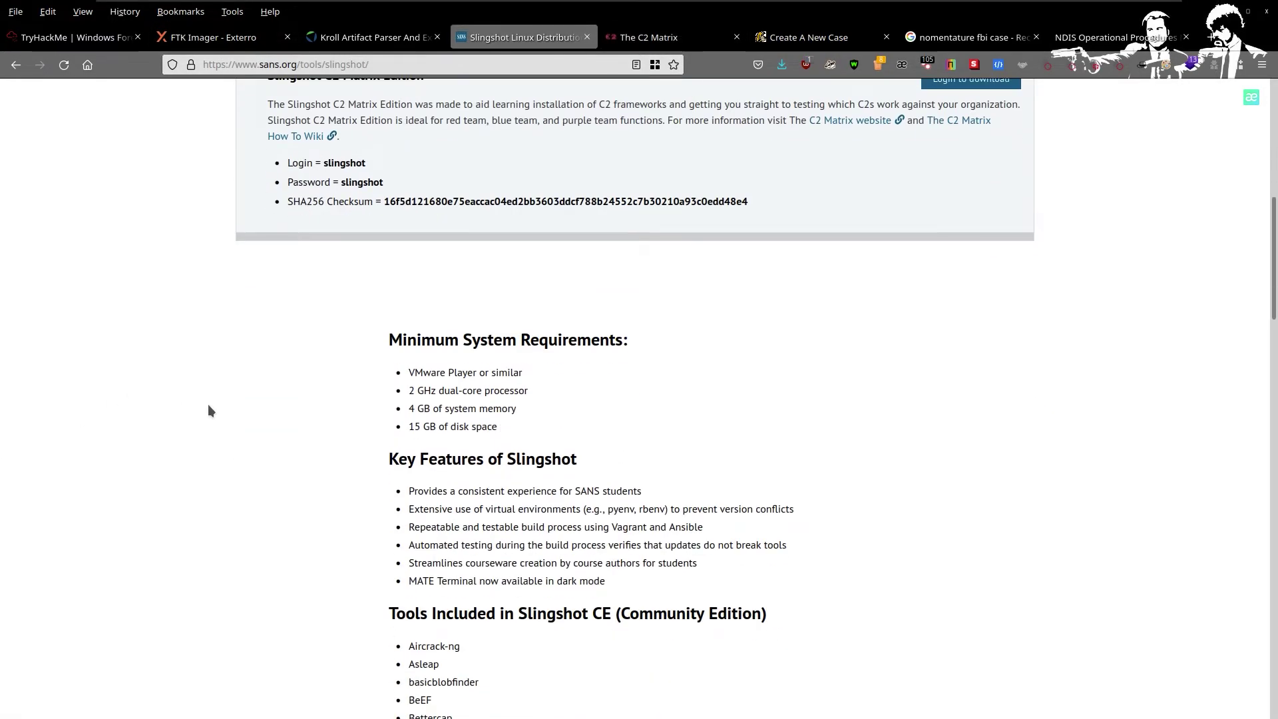
# - Return to the TryHackMe Windows Forensics 1 room and read the Registry Viewer and Registry Explorer descriptions, checking the original English wording
pyautogui.click(104, 41)
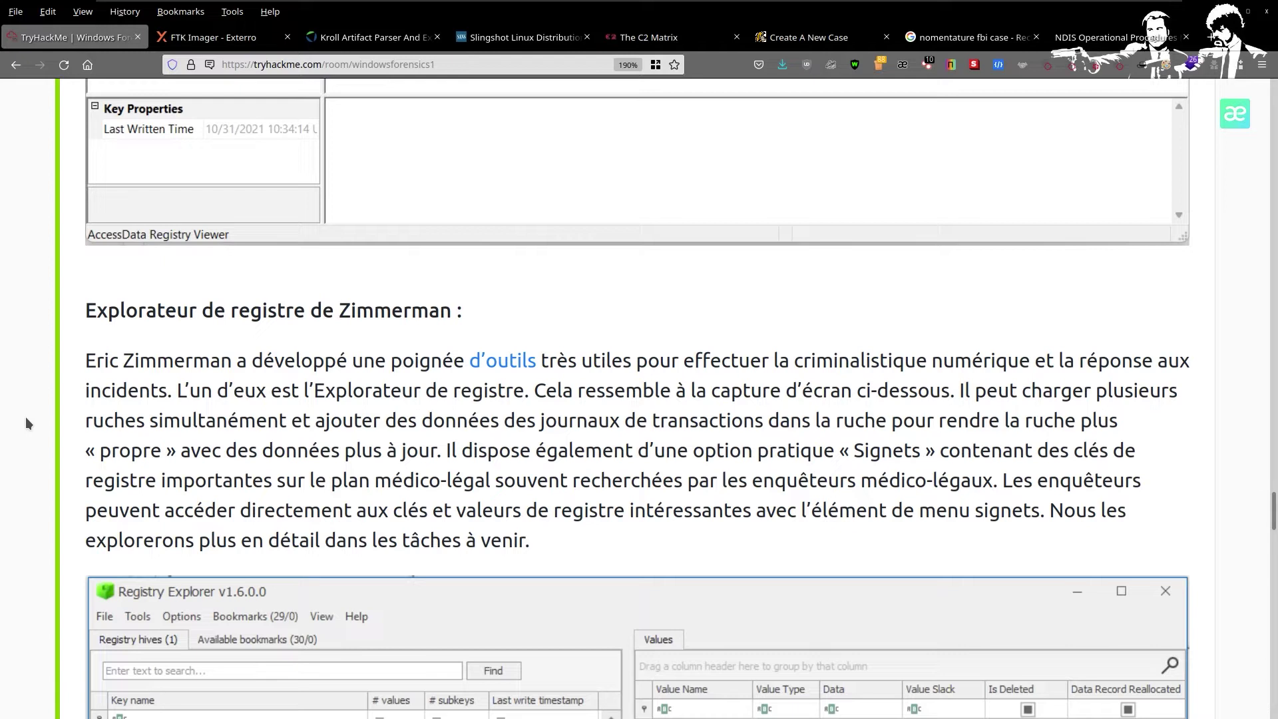
pyautogui.scroll(-3, 26, 418)
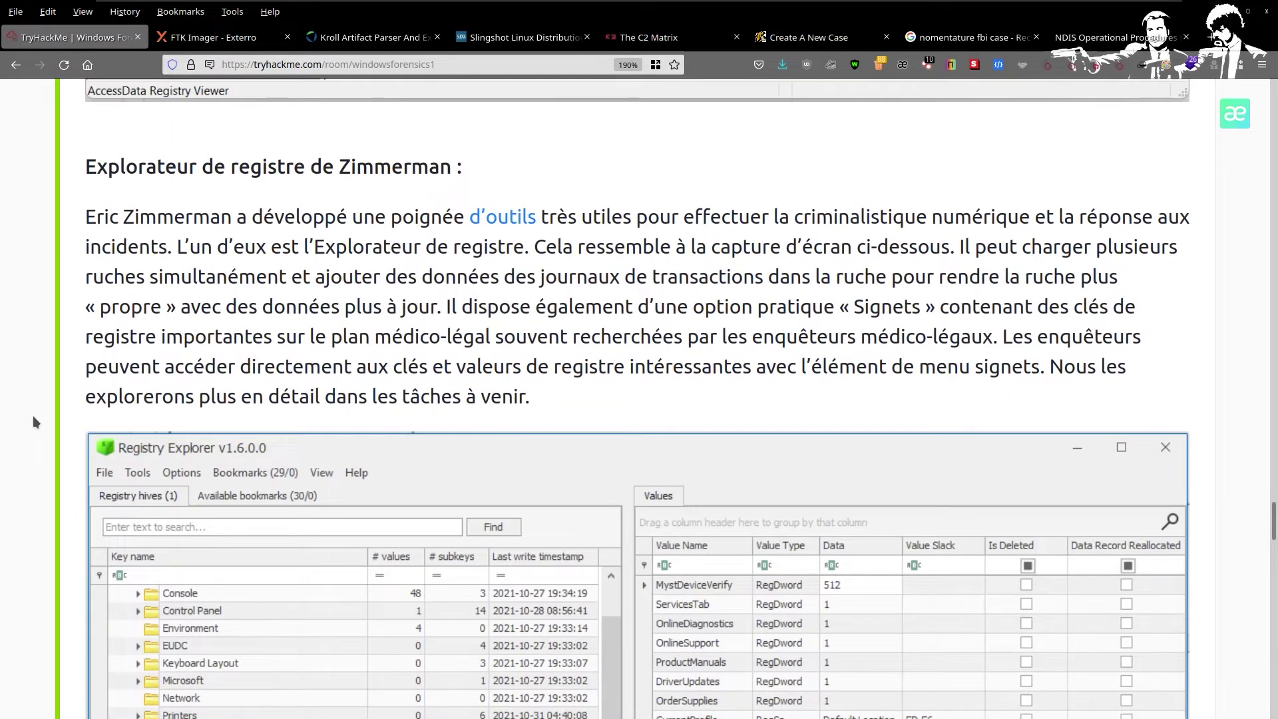
pyautogui.scroll(12, 33, 414)
pyautogui.scroll(6, 39, 414)
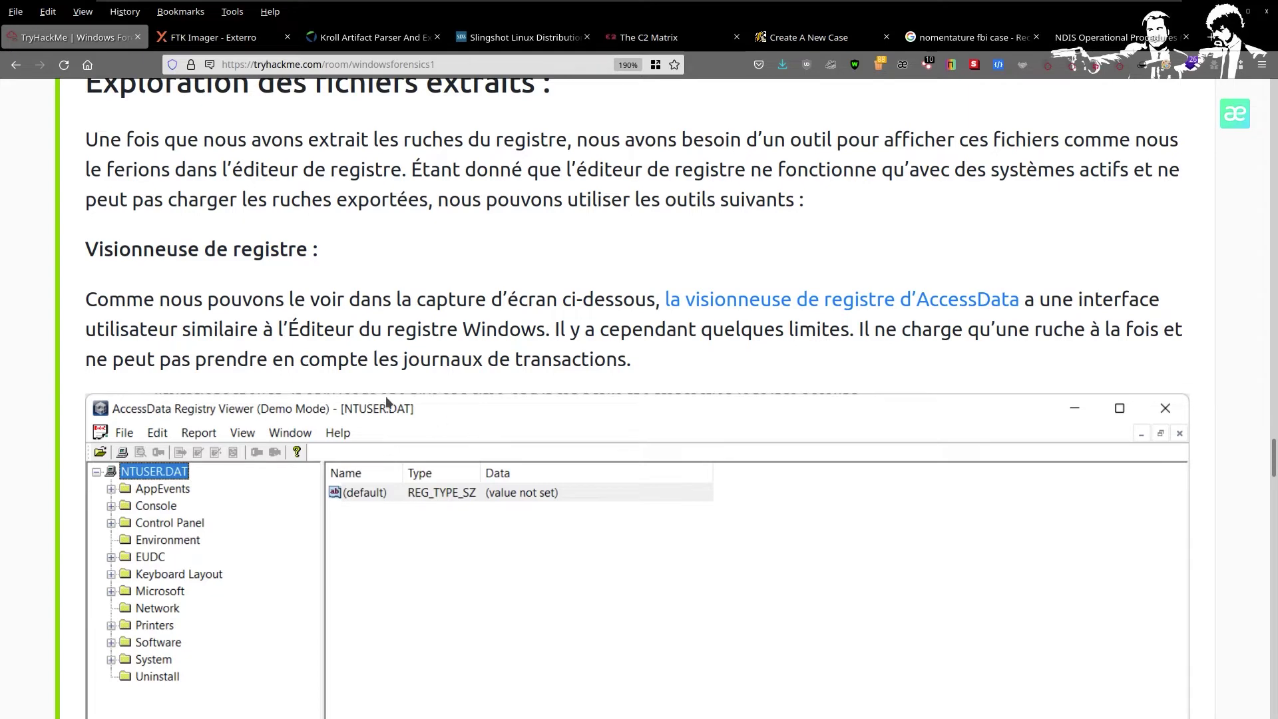
pyautogui.scroll(-18, 206, 409)
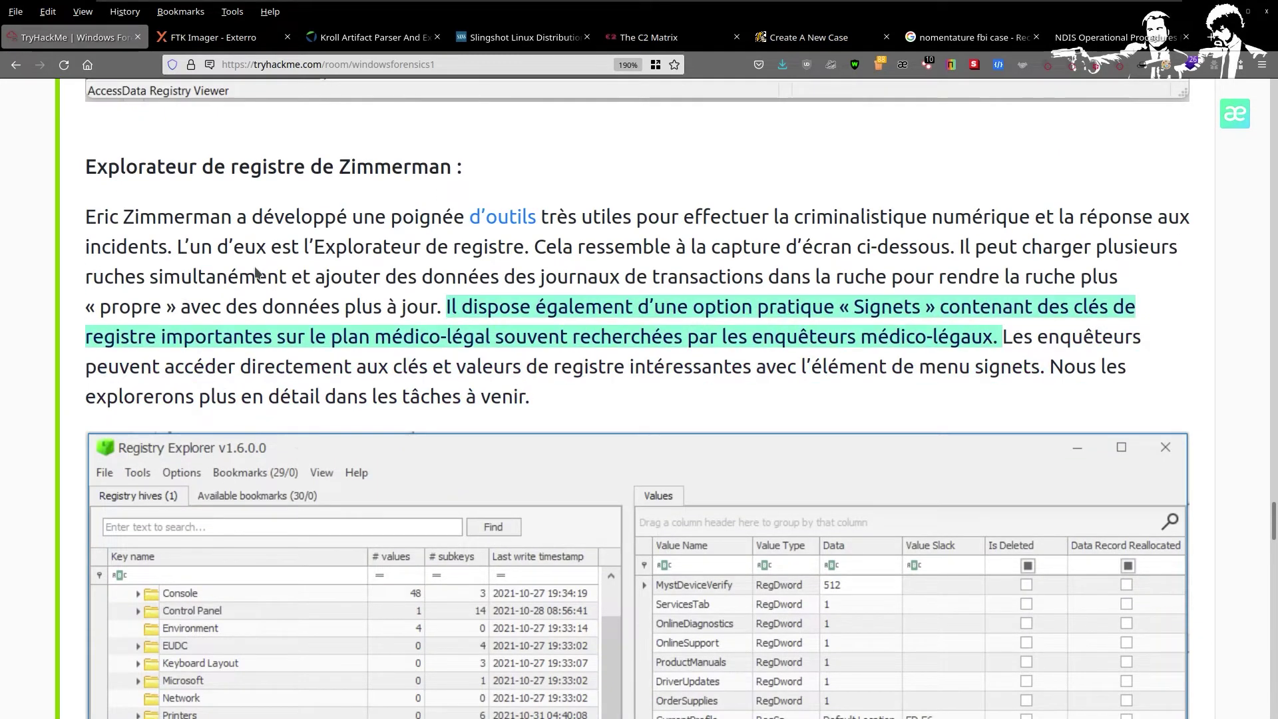
pyautogui.moveTo(138, 248)
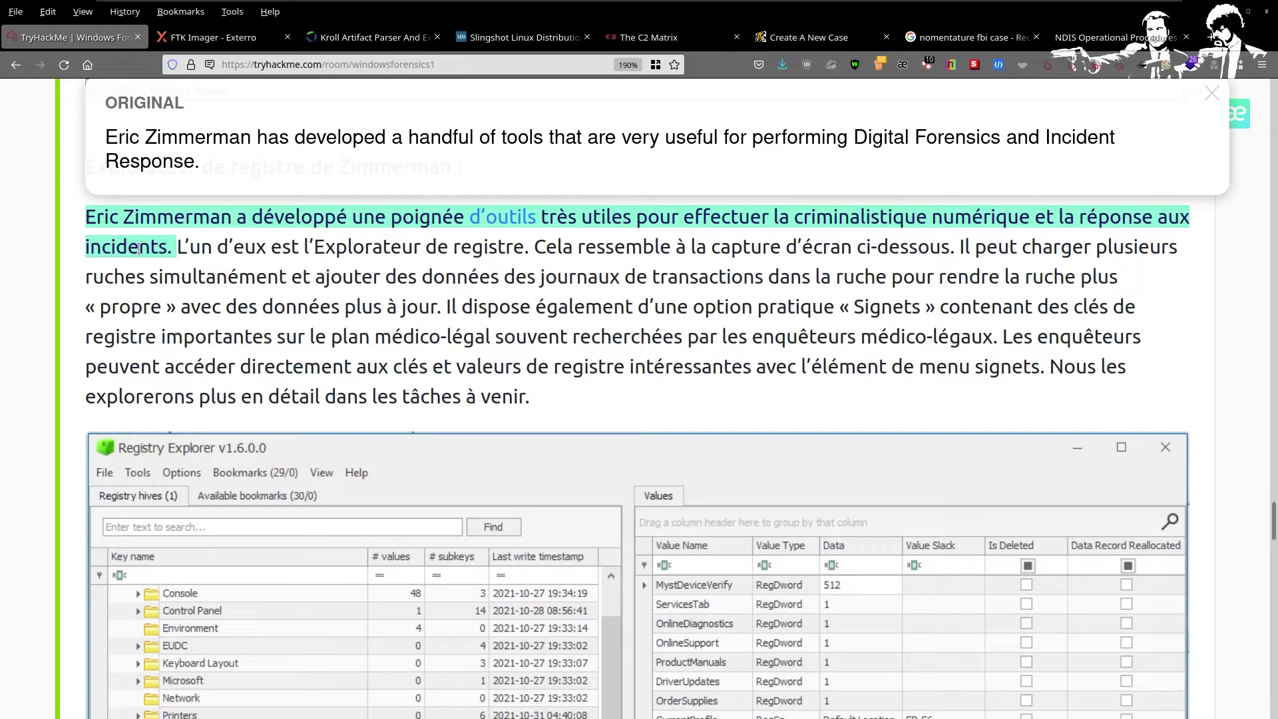
# - Examine the Registry Explorer screenshot, including its registry hive tree, values list and type viewer
pyautogui.scroll(-4, 178, 283)
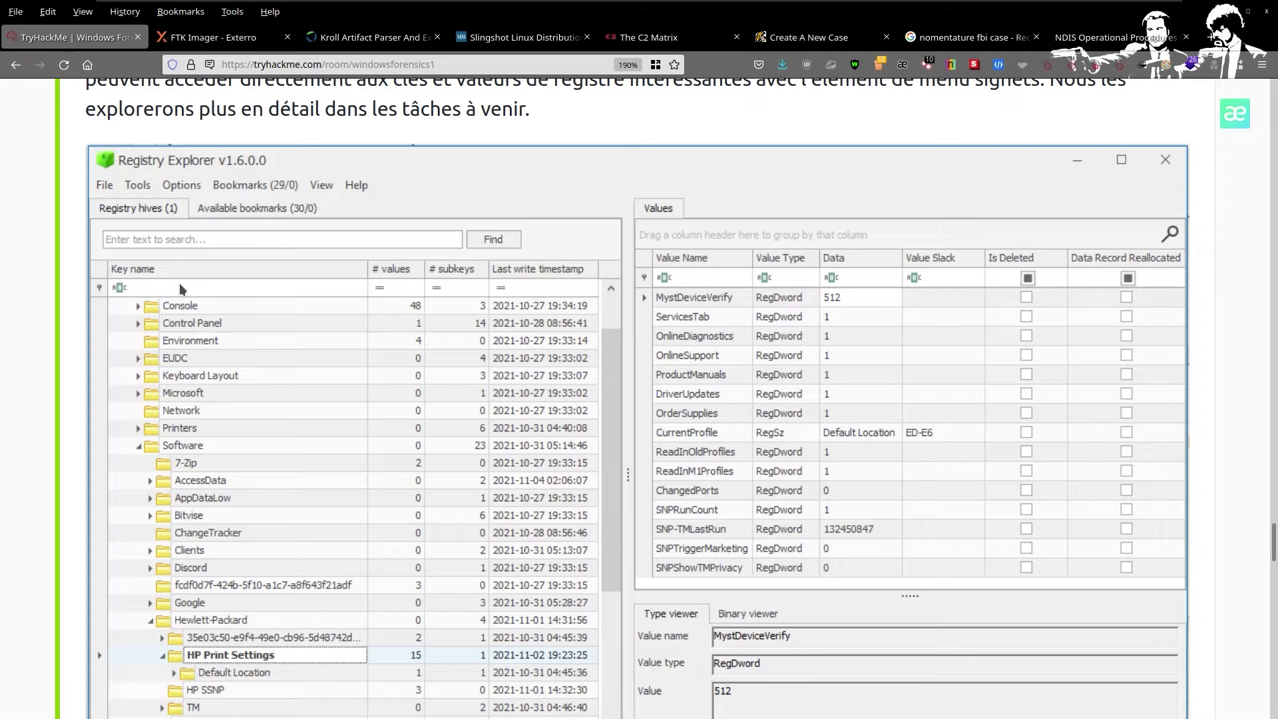
pyautogui.scroll(-4, 350, 318)
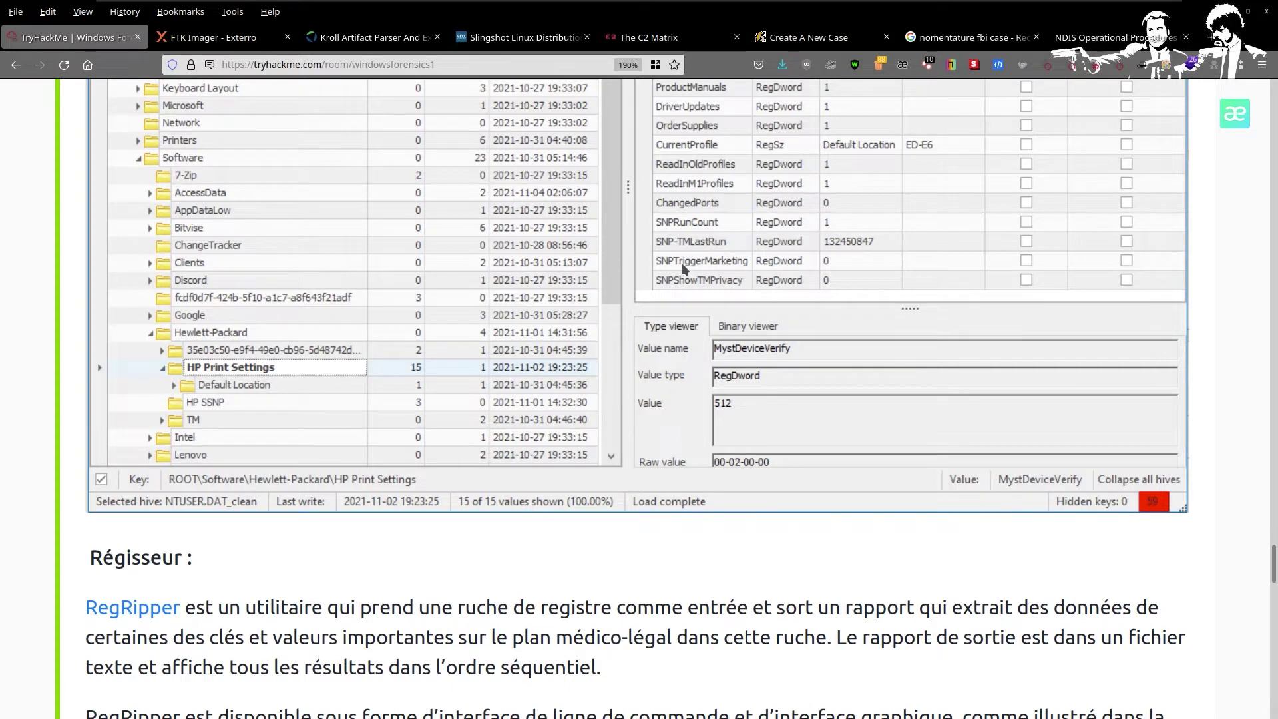
pyautogui.scroll(2, 719, 473)
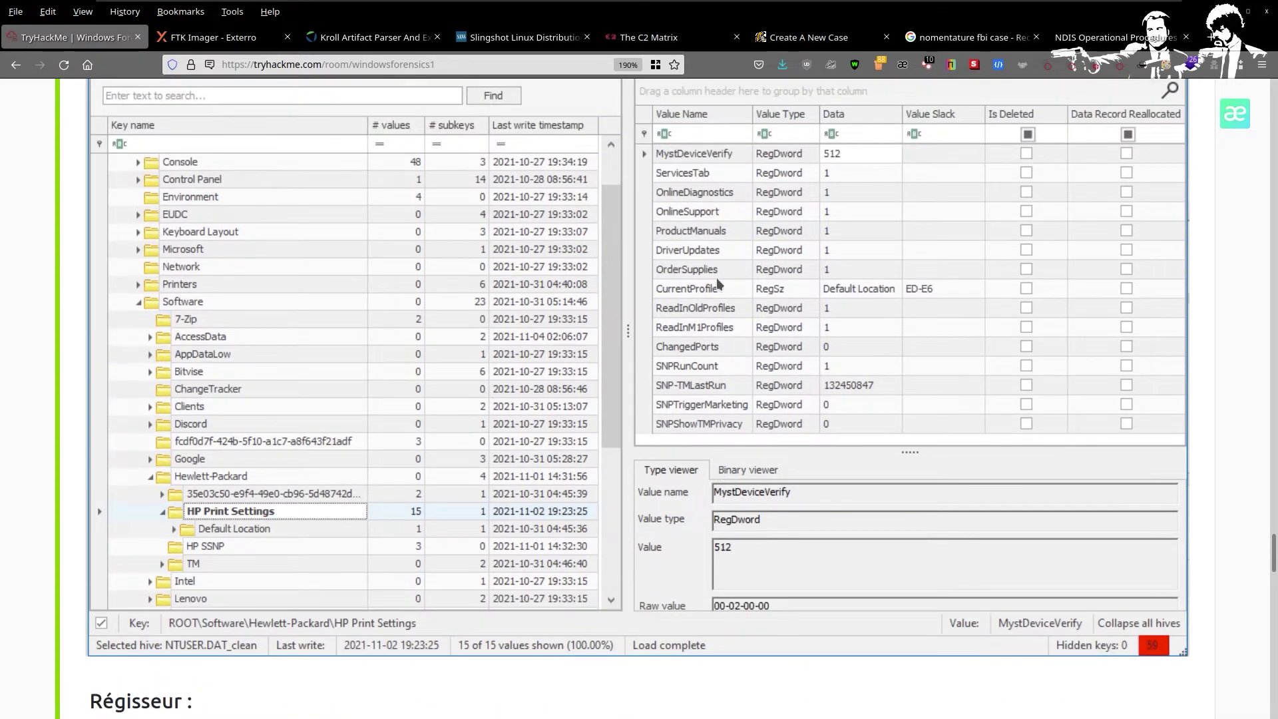
pyautogui.scroll(2, 684, 366)
pyautogui.scroll(-2, 699, 407)
# - Read the RegRipper section, its example screenshot and the notes on its transaction log limitation
pyautogui.scroll(-4, 237, 459)
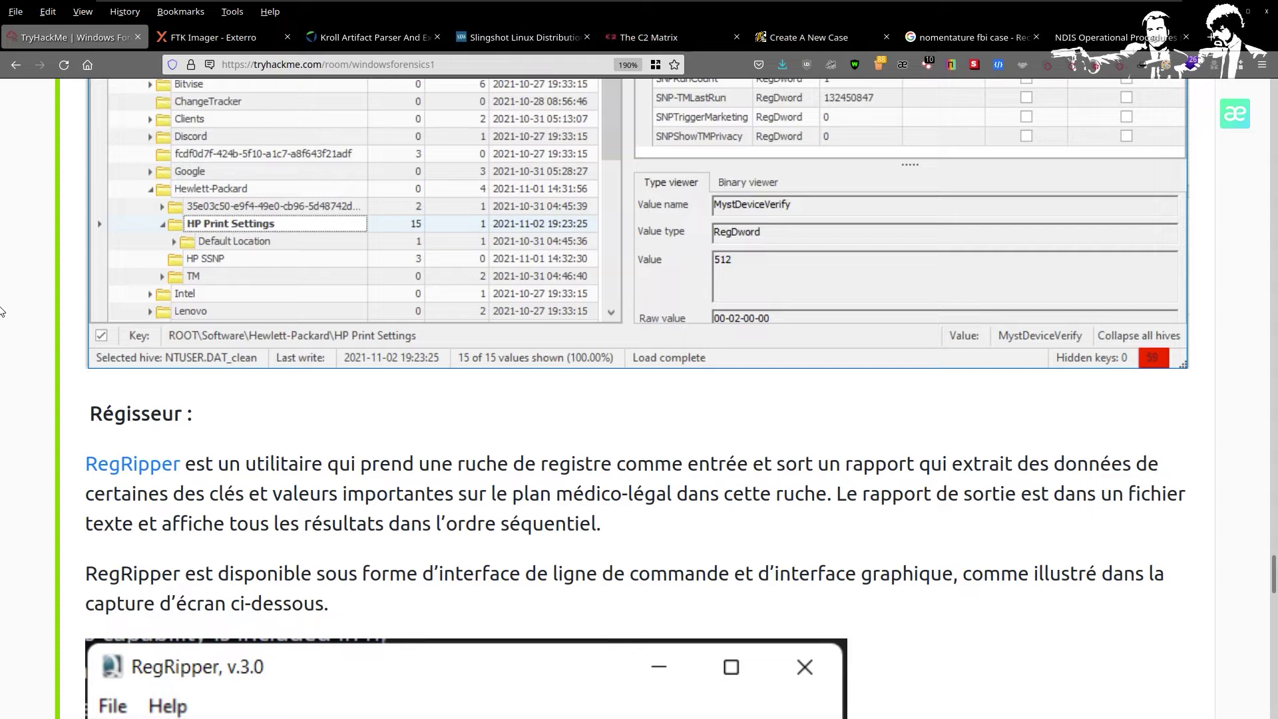
pyautogui.scroll(-2, 249, 224)
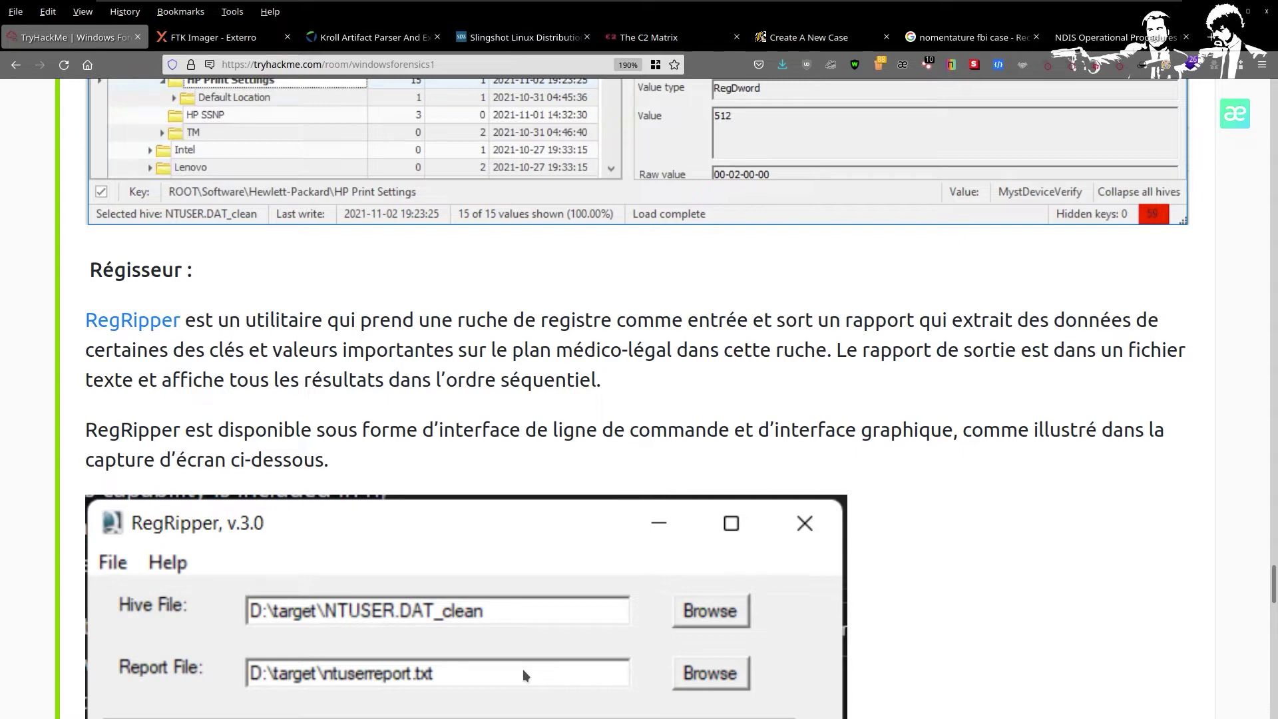
pyautogui.scroll(-5, 320, 525)
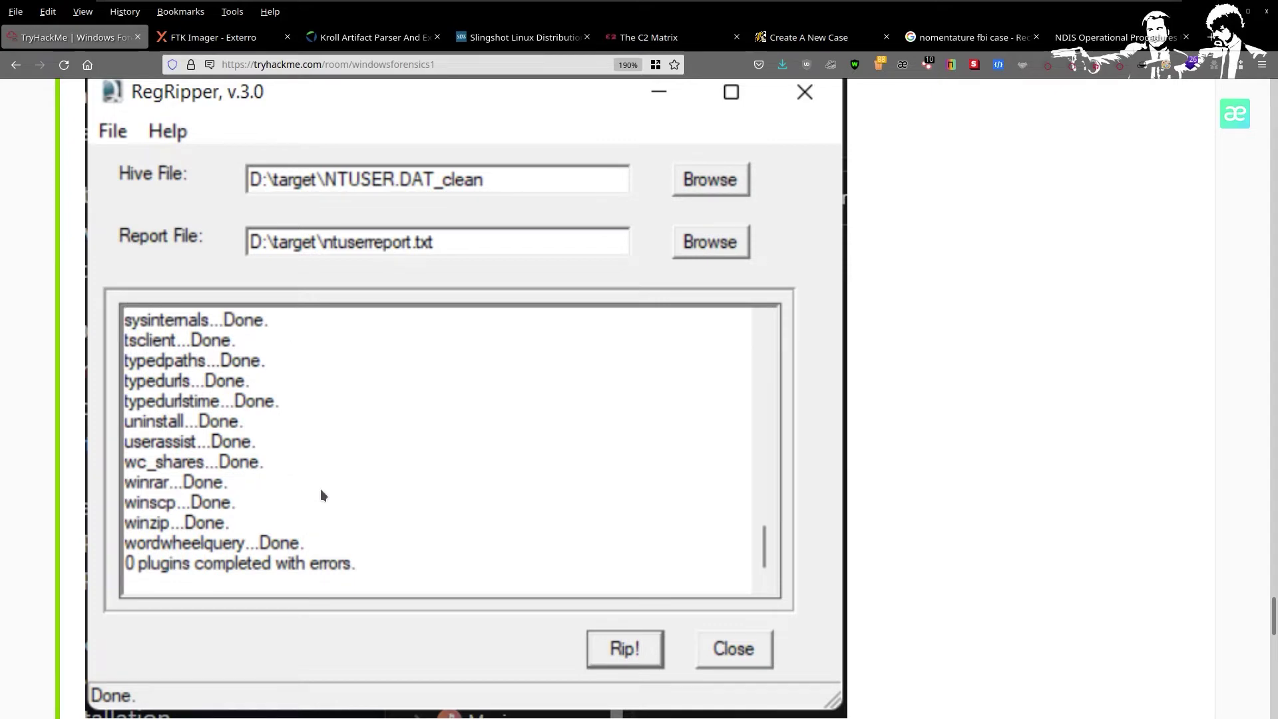
pyautogui.scroll(-3, 321, 495)
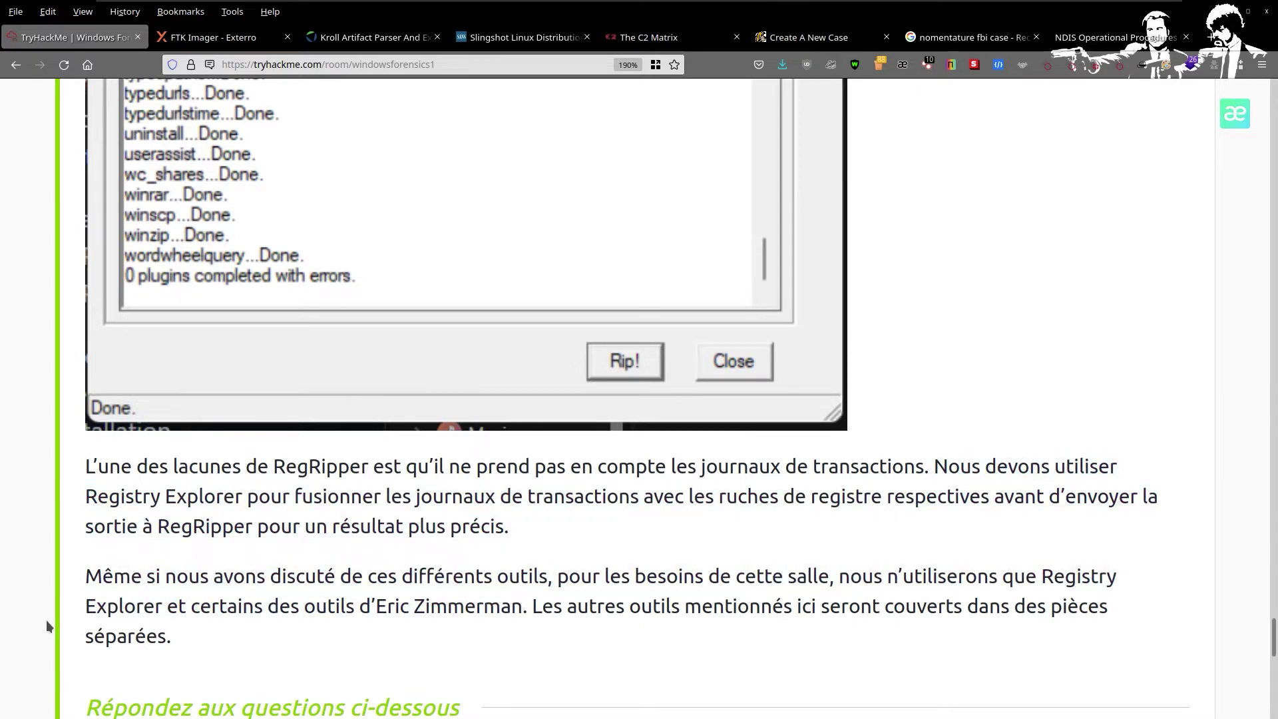
# - Go back over the RegRipper, Registry Explorer and Registry Viewer sections up to the introduction on exploring extracted files
pyautogui.scroll(6, 78, 609)
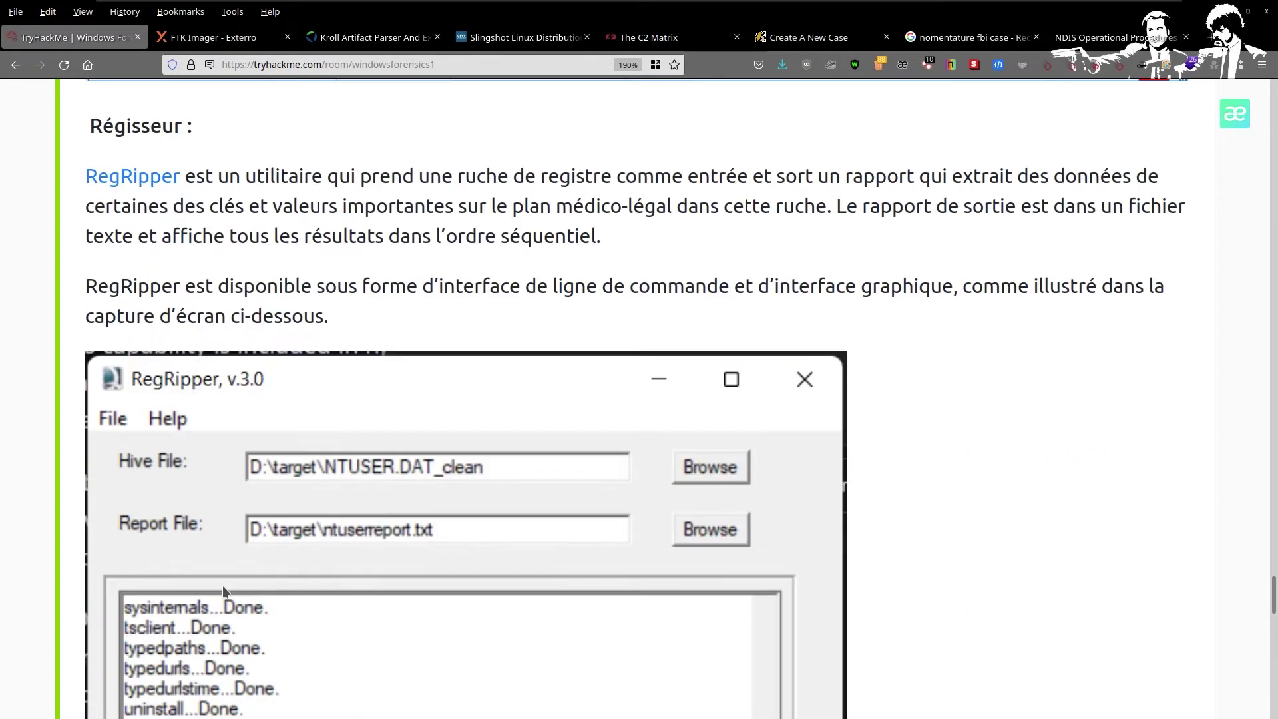
pyautogui.scroll(3, 169, 544)
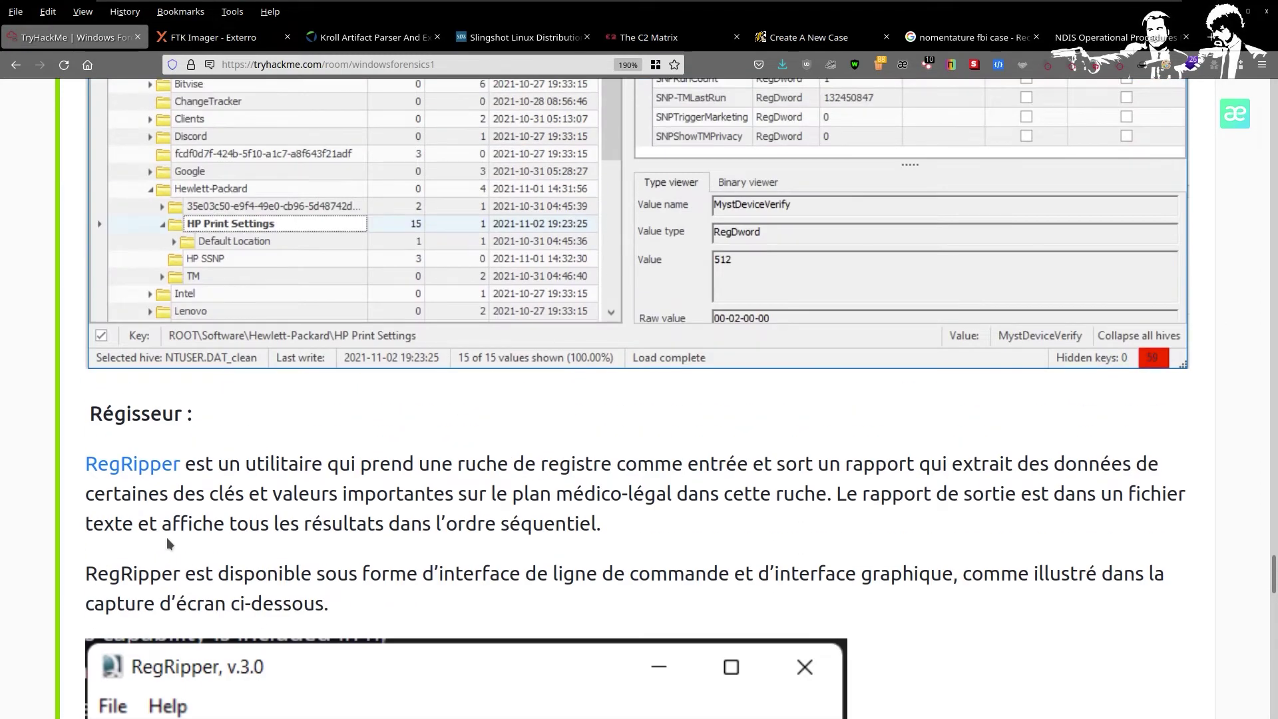
pyautogui.scroll(4, 164, 539)
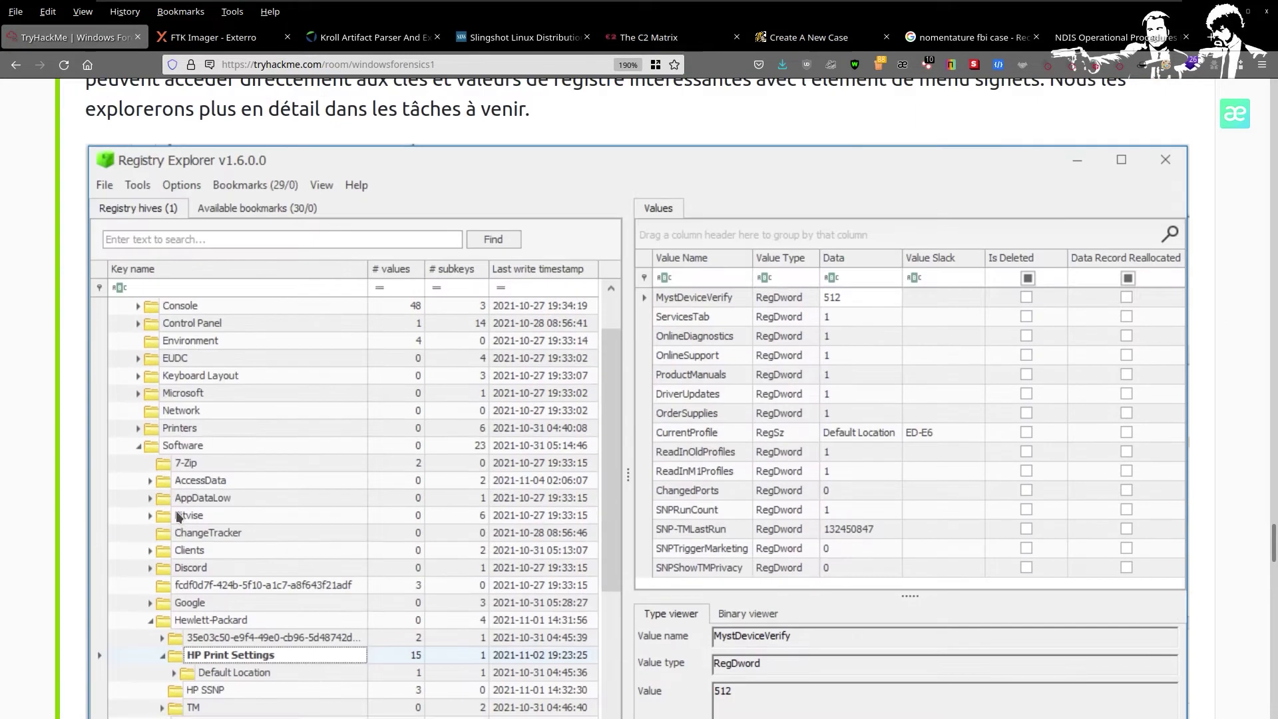
pyautogui.scroll(3, 257, 518)
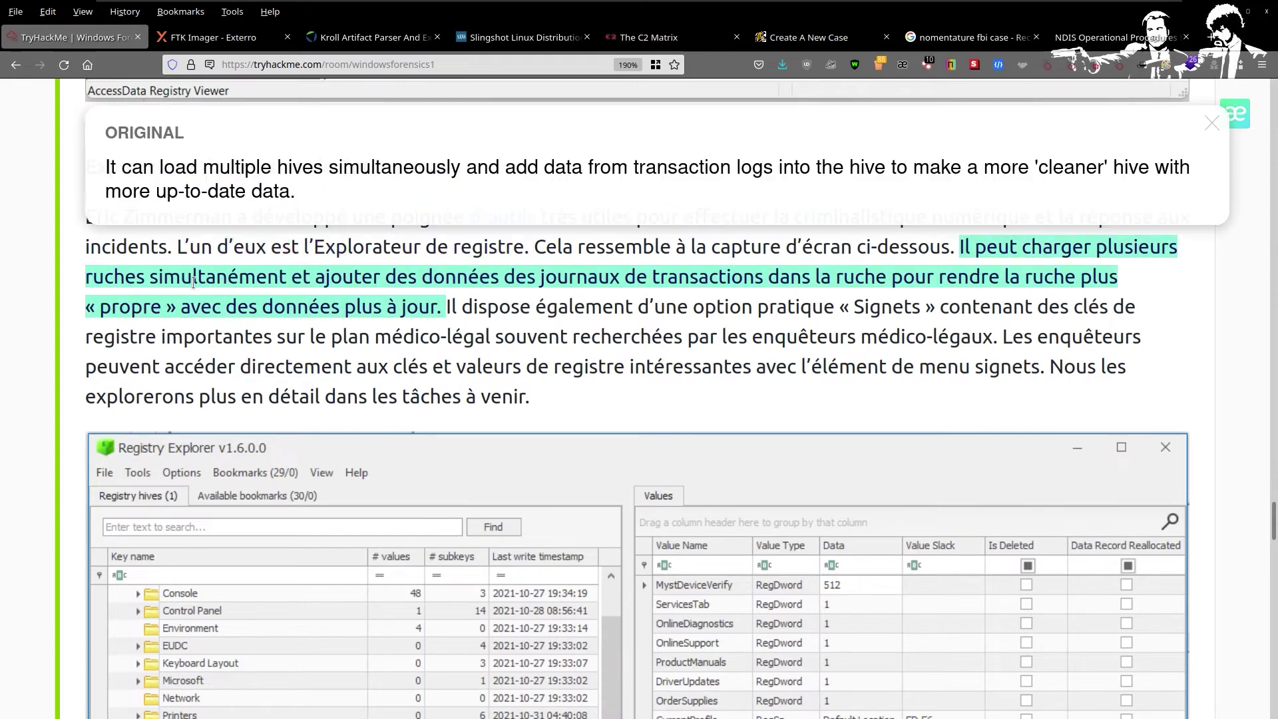
pyautogui.scroll(2, 497, 471)
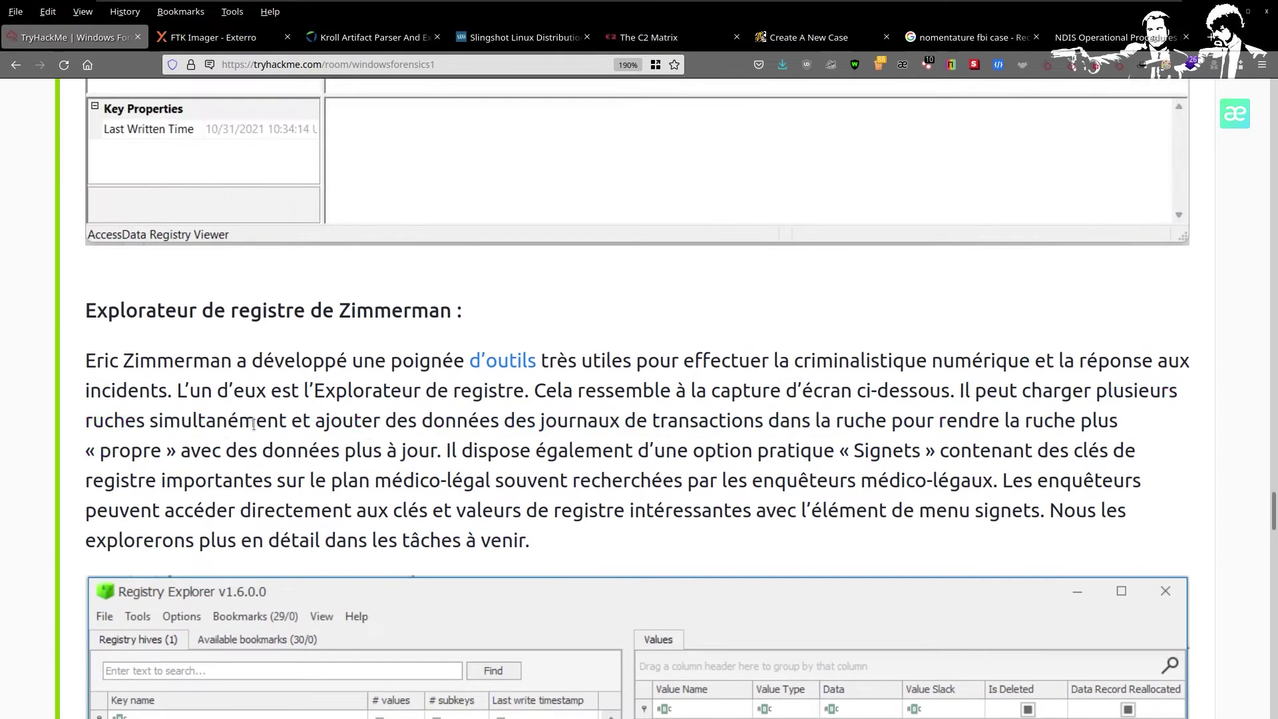
pyautogui.scroll(6, 230, 348)
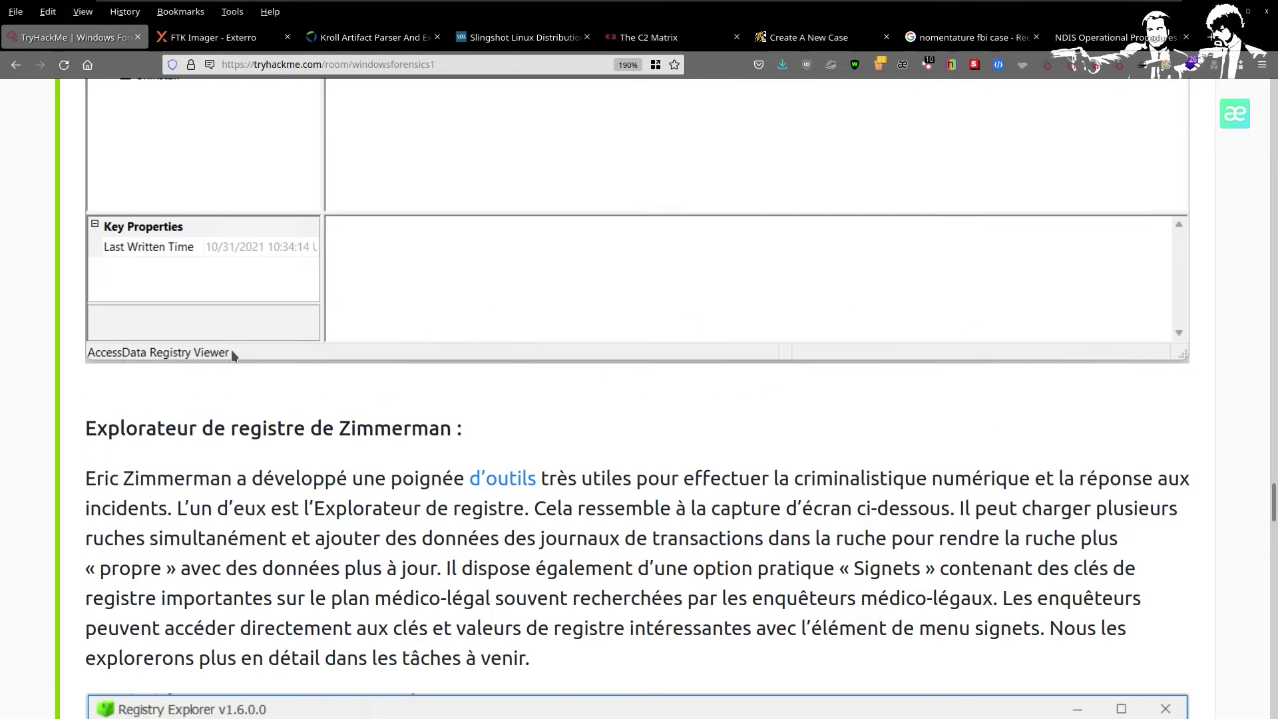
pyautogui.scroll(7, 187, 213)
# - Proceed past the tool descriptions to the closing question on understanding the differences between the tools
pyautogui.scroll(-9, 230, 330)
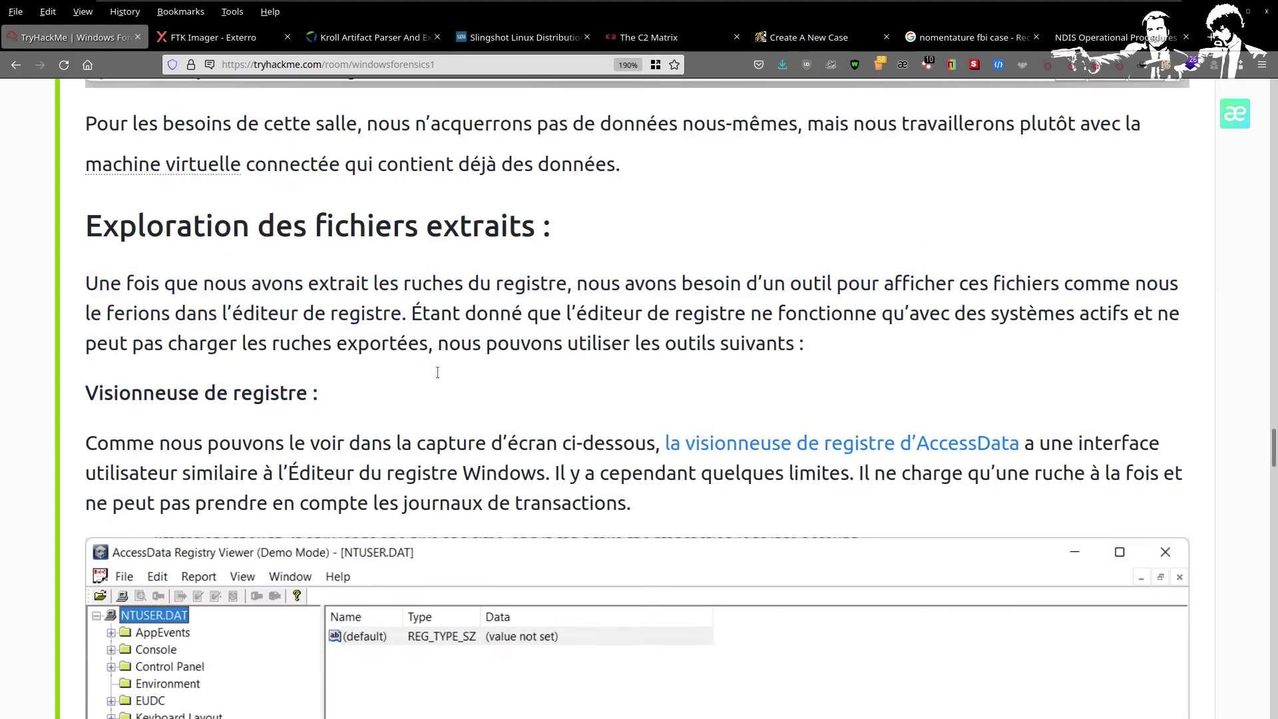
pyautogui.scroll(-20, 297, 459)
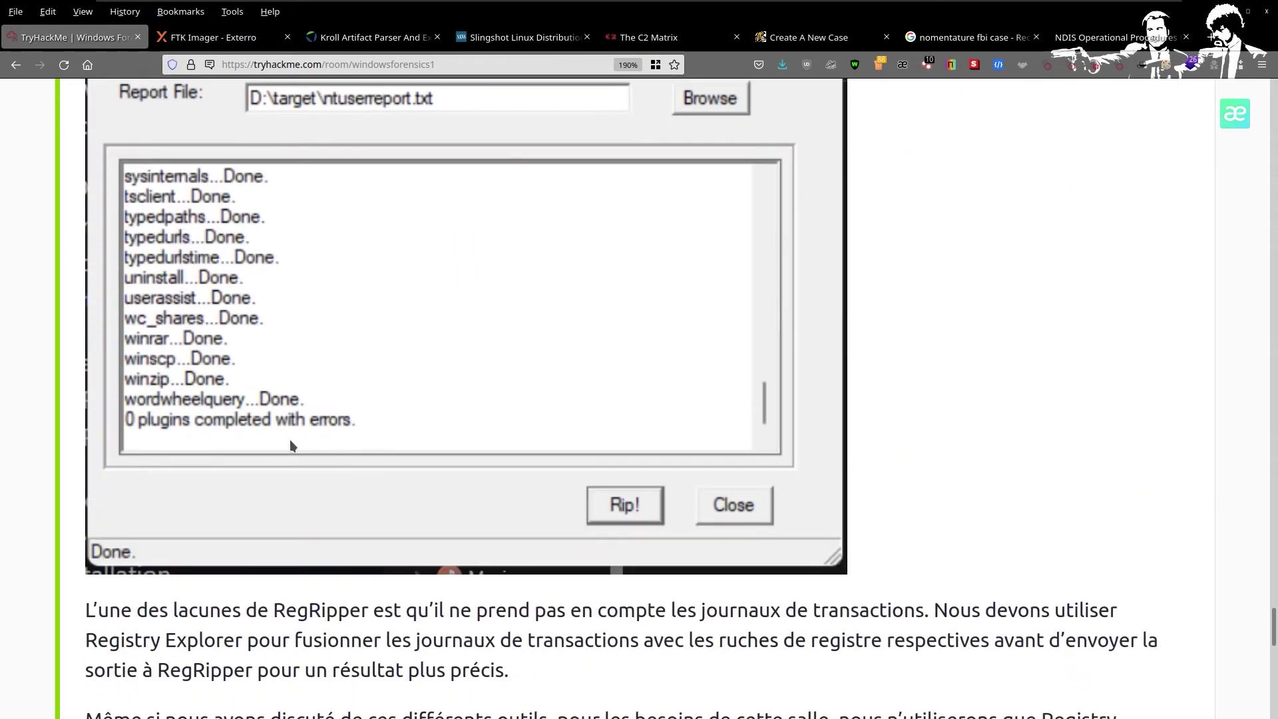
pyautogui.scroll(-5, 290, 441)
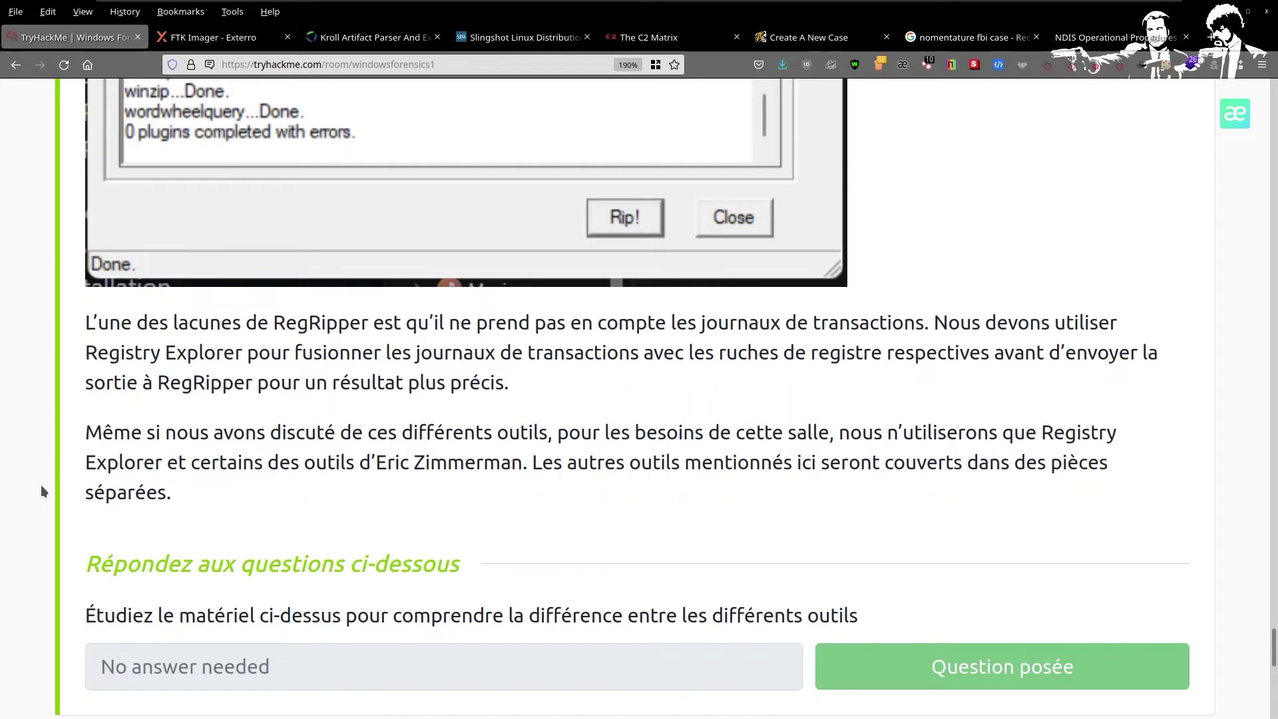